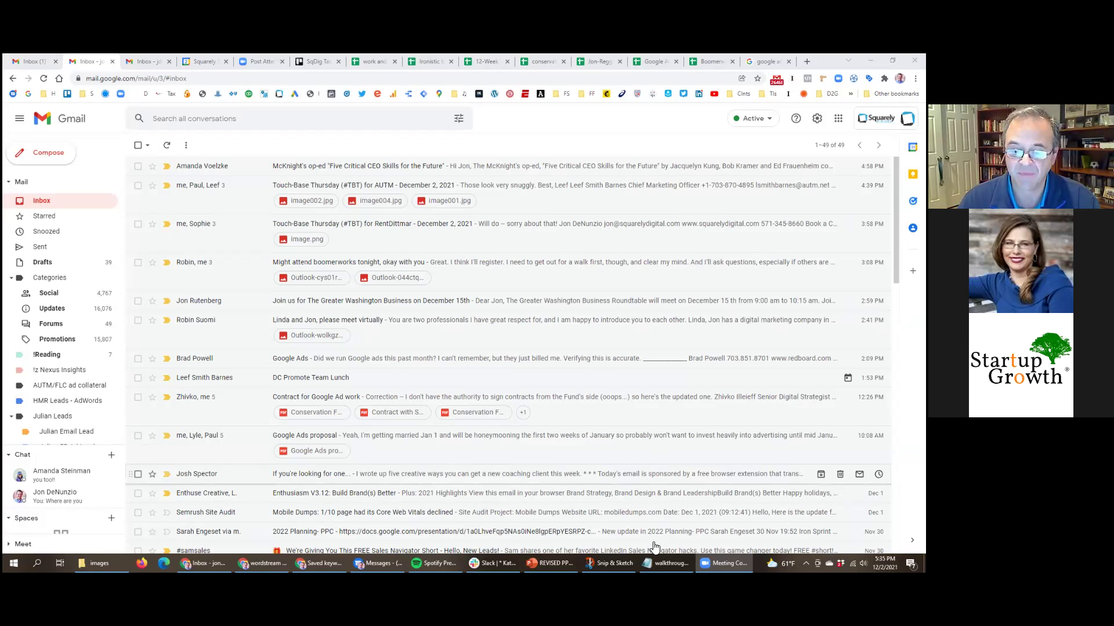
- Check the walkthrough notes in Notepad, and review the saved keywords in the Google Ads keyword plan
{"action": "left_click", "coordinate": [667, 563]}
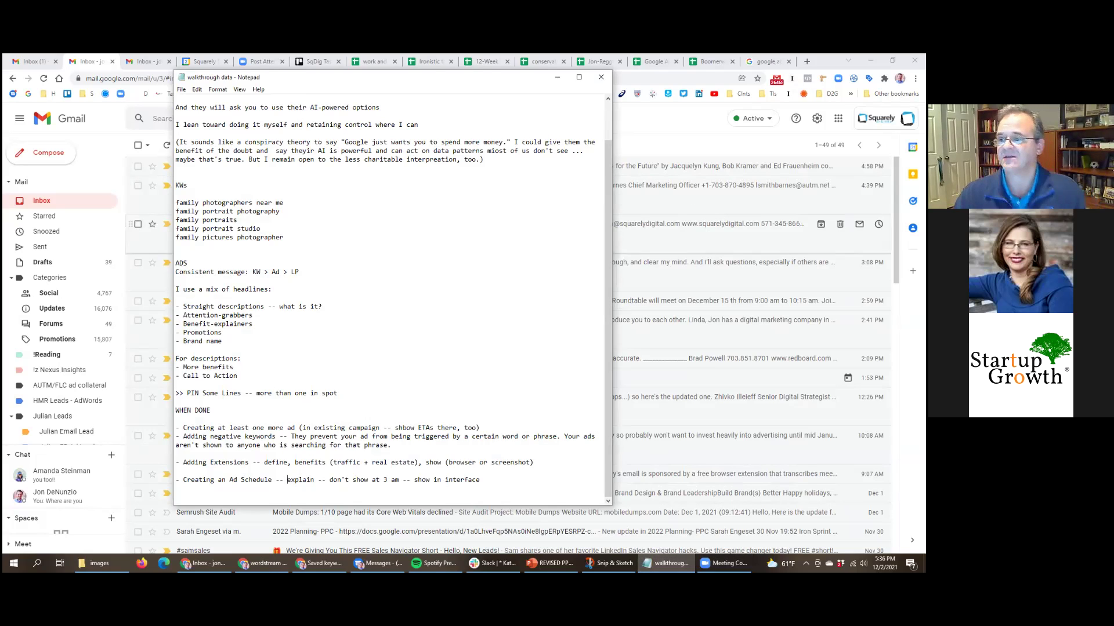
{"action": "left_click", "coordinate": [558, 81]}
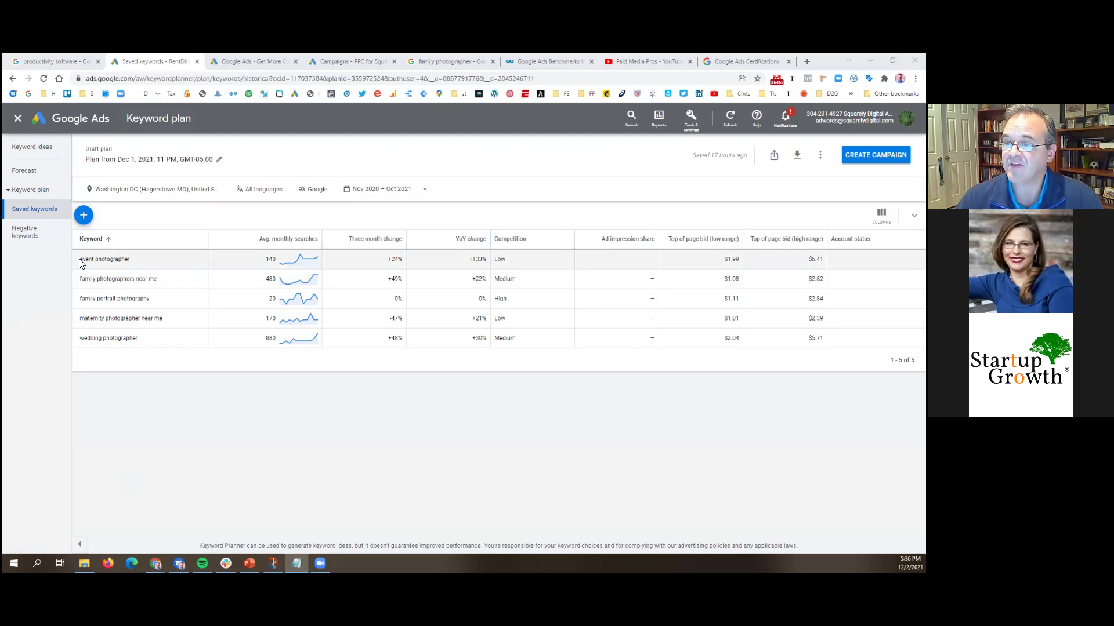
{"action": "left_click_drag", "start_coordinate": [81, 264], "coordinate": [149, 345]}
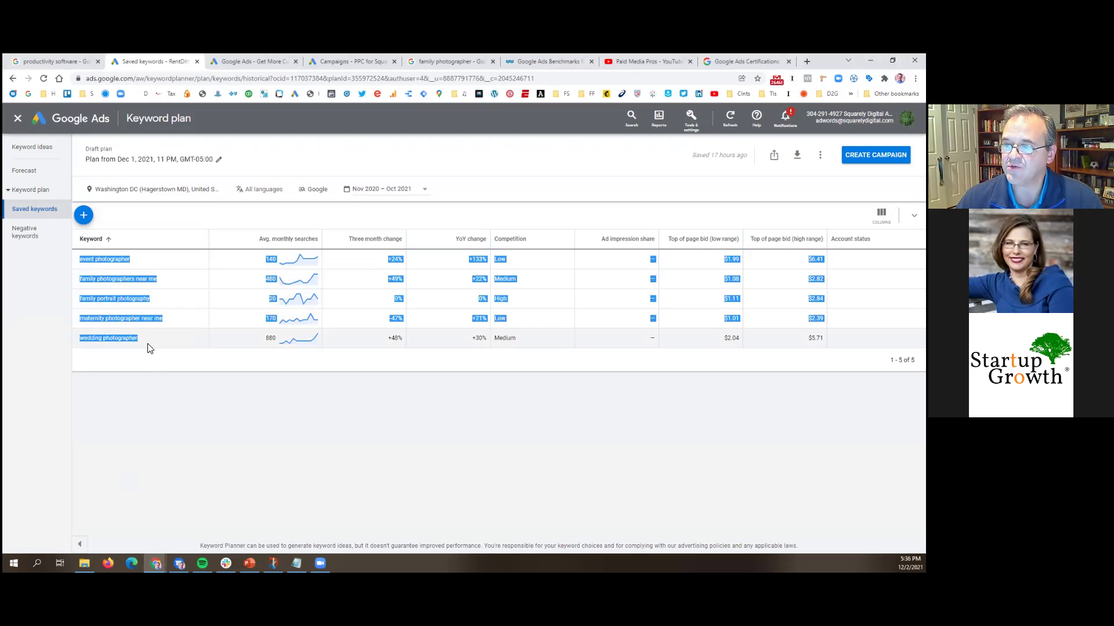
{"action": "left_click", "coordinate": [157, 428]}
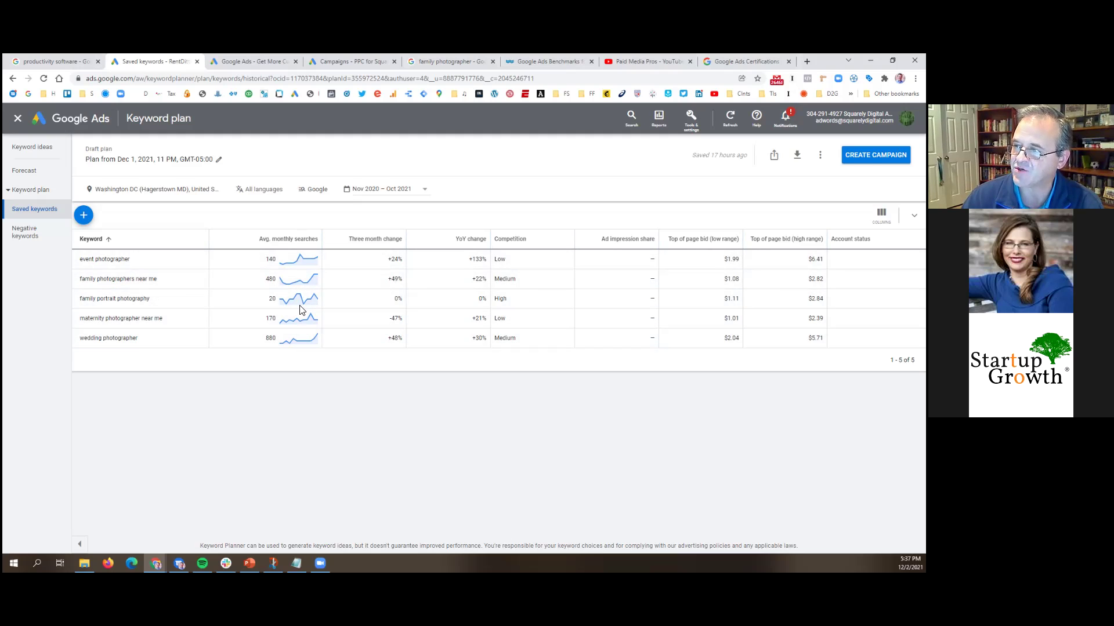
- Sort the saved keywords by average monthly searches and remove the YoY change, Three month change and Ad impression share columns
{"action": "left_click", "coordinate": [284, 237]}
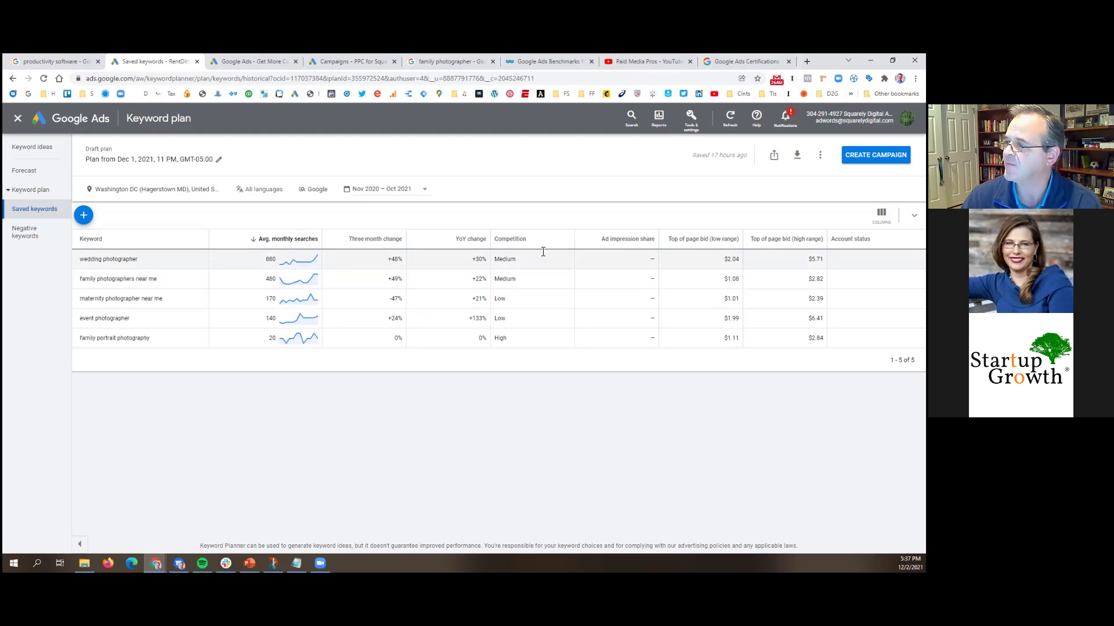
{"action": "left_click", "coordinate": [881, 215]}
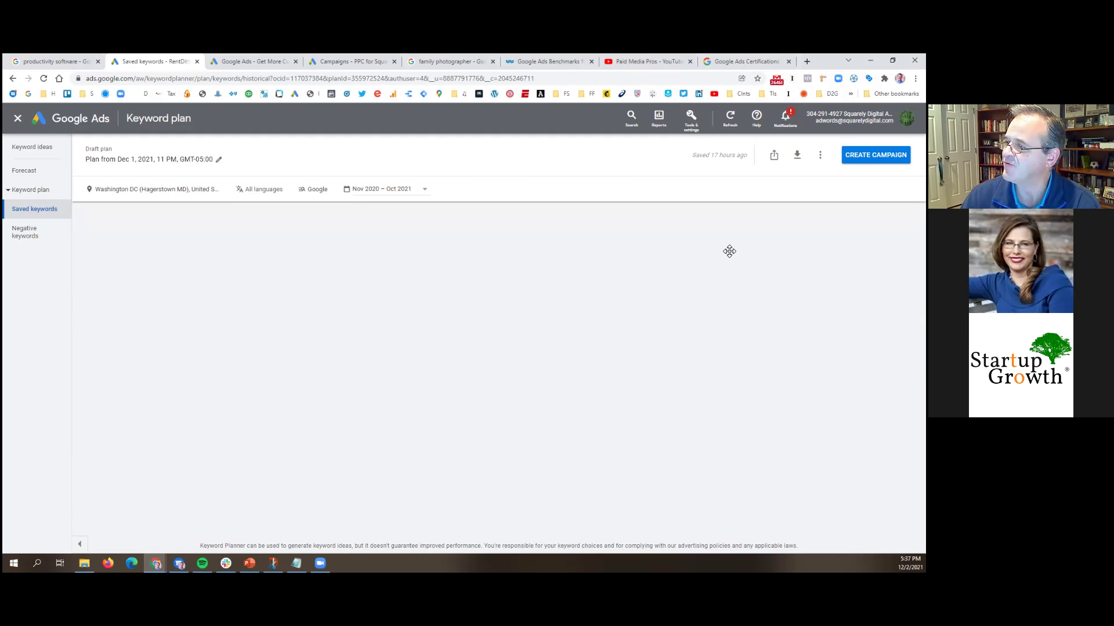
{"action": "left_click", "coordinate": [426, 178]}
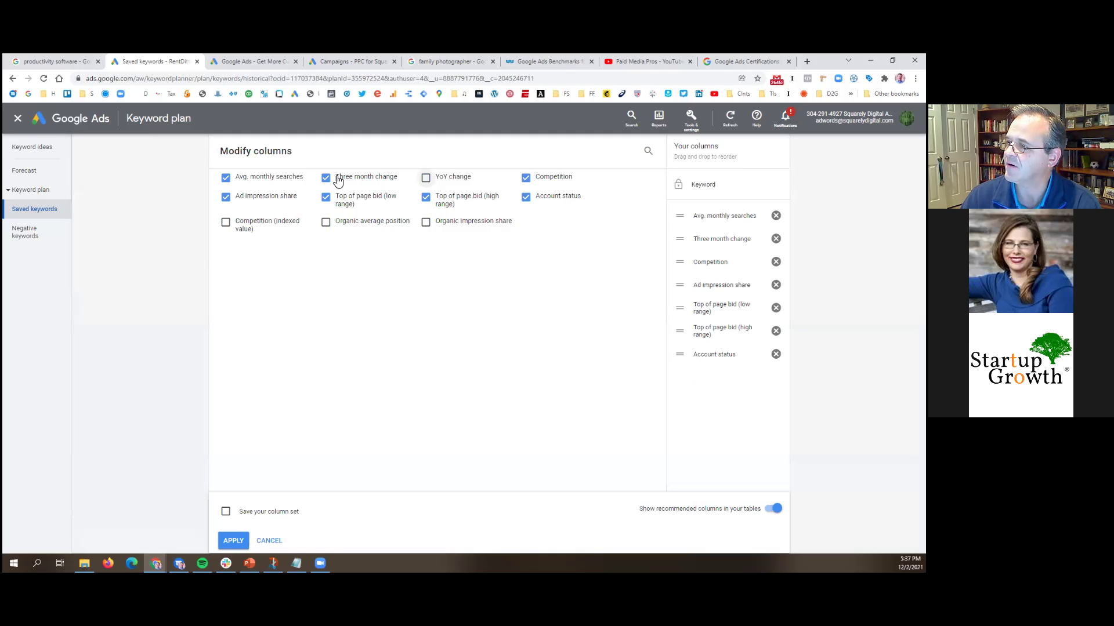
{"action": "left_click", "coordinate": [326, 179]}
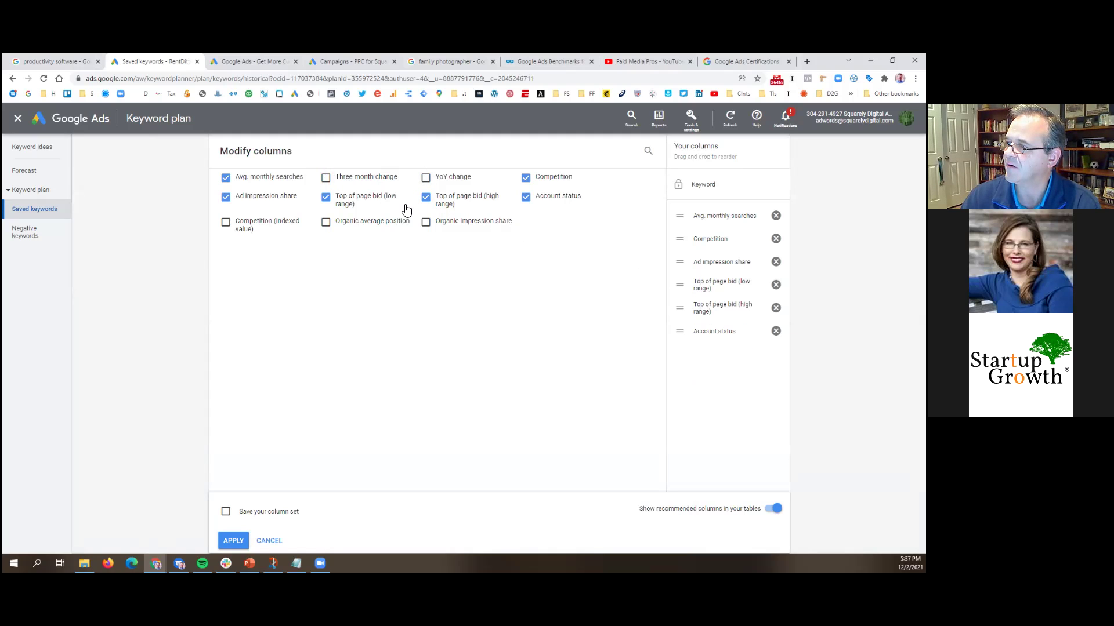
{"action": "left_click", "coordinate": [227, 197]}
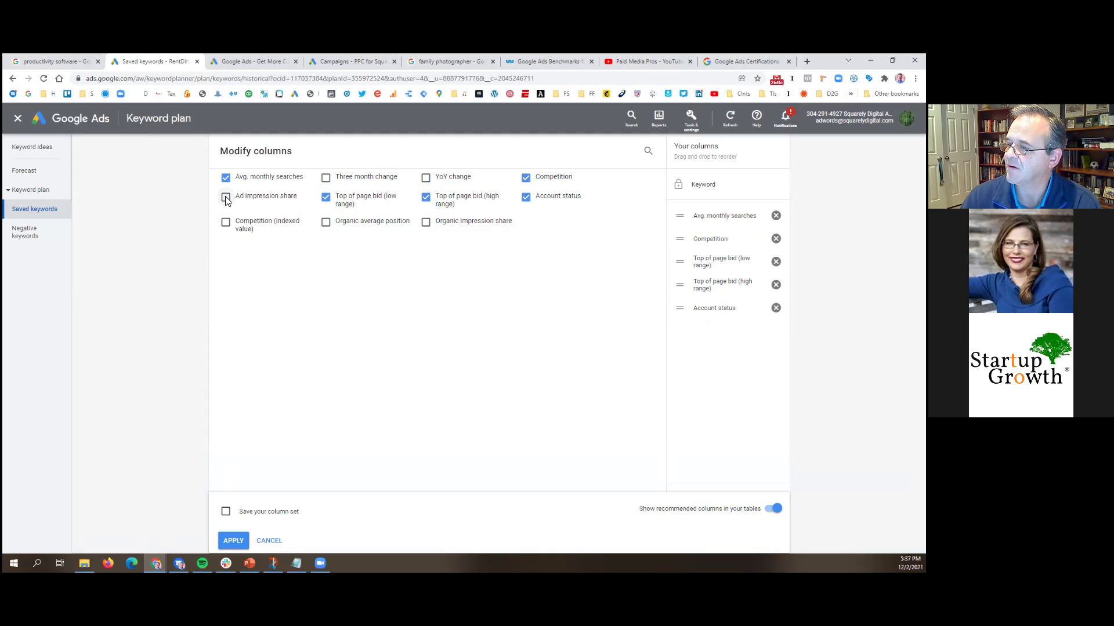
{"action": "left_click", "coordinate": [233, 540]}
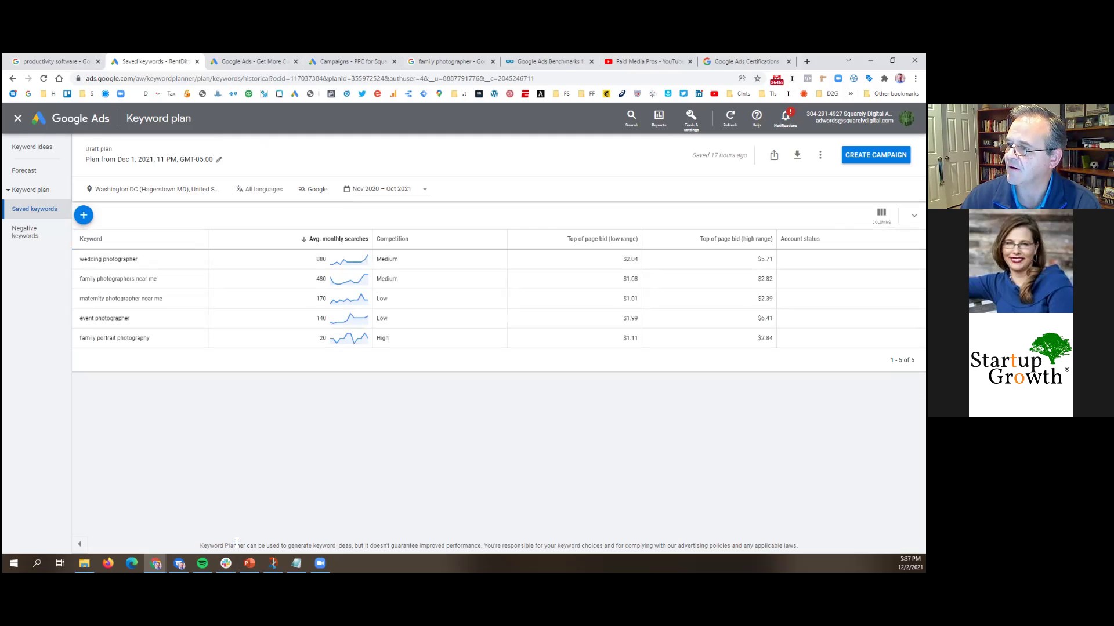
- Sort the saved keywords by competition and examine the competition, monthly searches and top-of-page bids for family portrait photography
{"action": "left_click", "coordinate": [398, 242]}
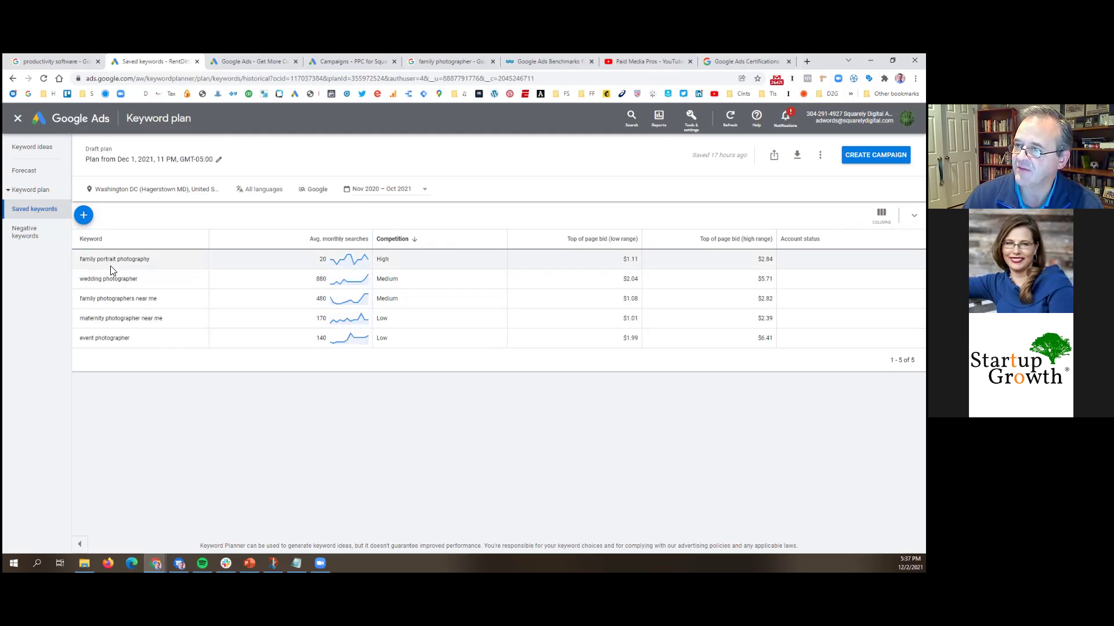
{"action": "double_click", "coordinate": [386, 260]}
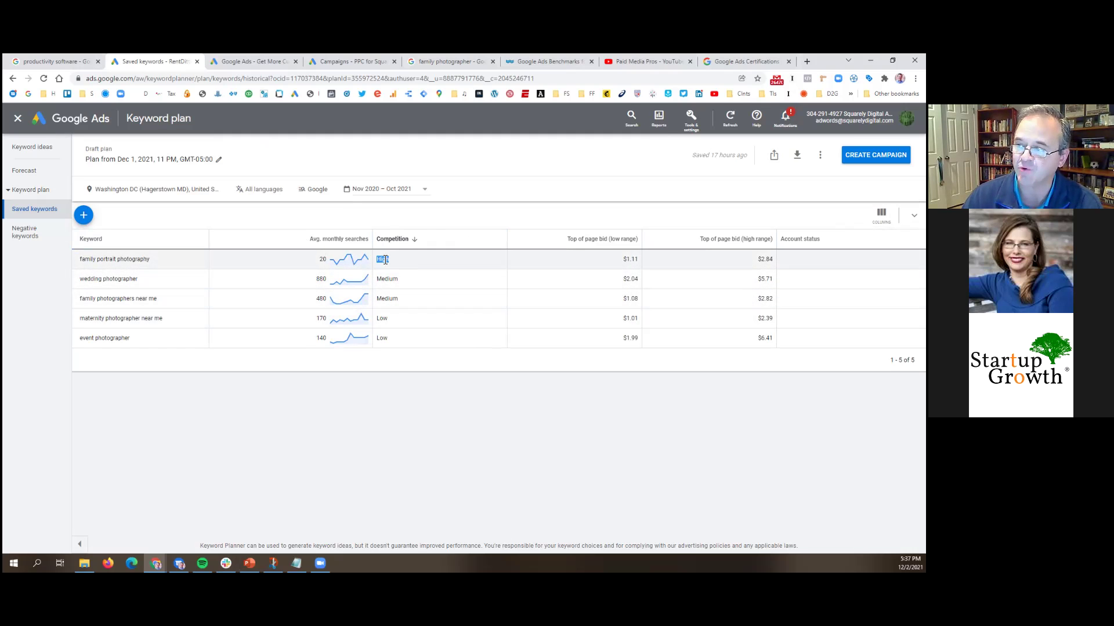
{"action": "left_click", "coordinate": [386, 260]}
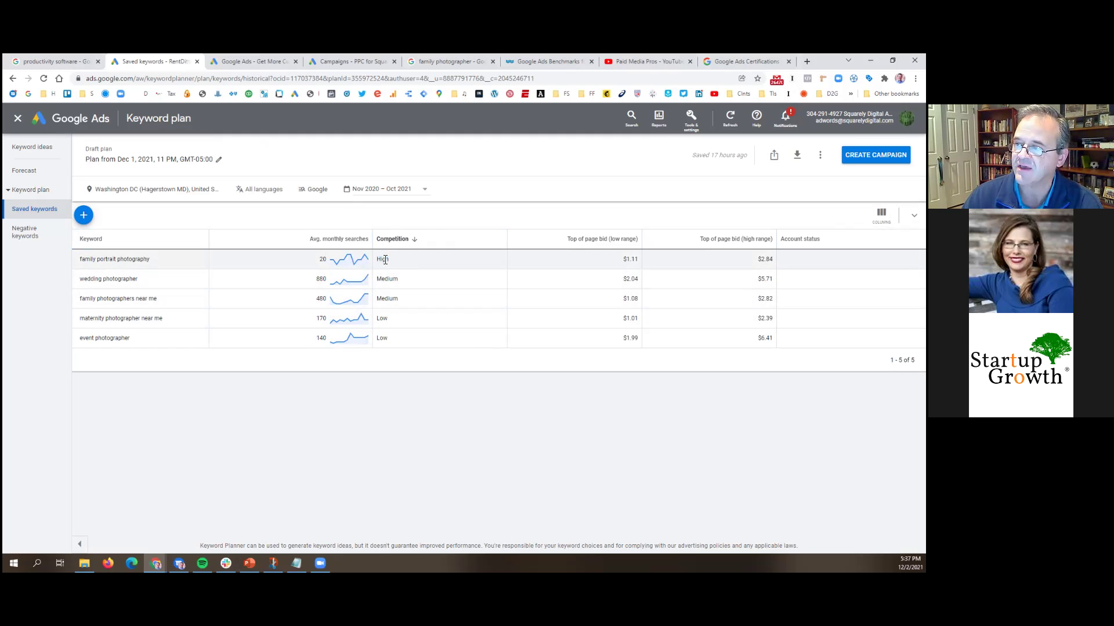
{"action": "double_click", "coordinate": [323, 259]}
{"action": "left_click", "coordinate": [310, 444]}
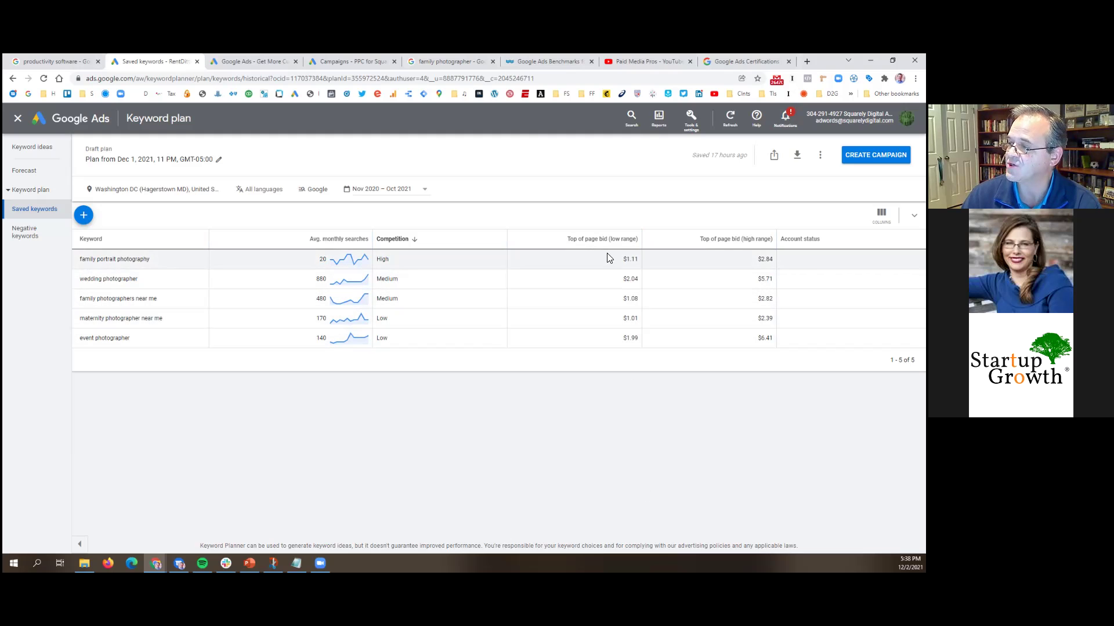
{"action": "mouse_move", "coordinate": [729, 243]}
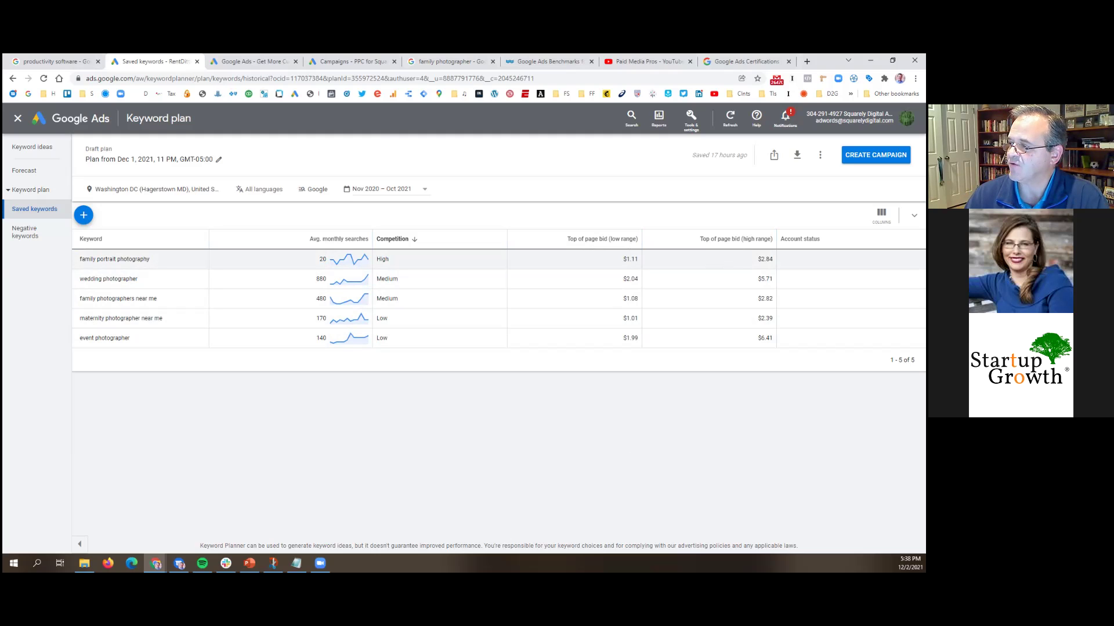
{"action": "left_click_drag", "start_coordinate": [775, 259], "coordinate": [525, 253]}
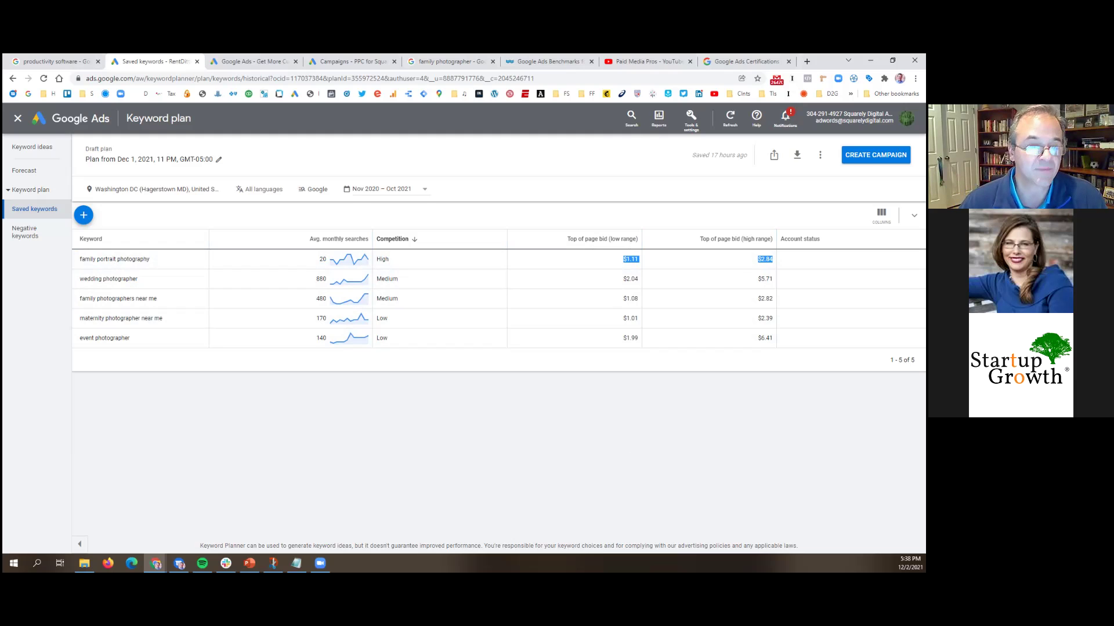
{"action": "key", "text": "alt+Tab"}
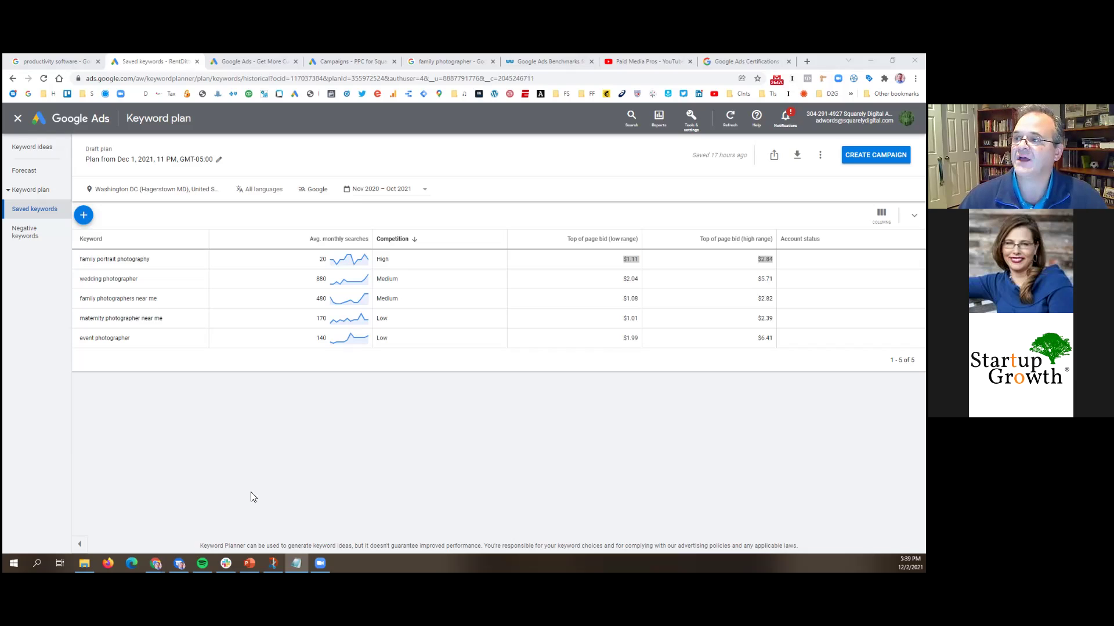
- View the Google Ads home page and highlight ads.google.com in its web address
{"action": "left_click", "coordinate": [266, 60]}
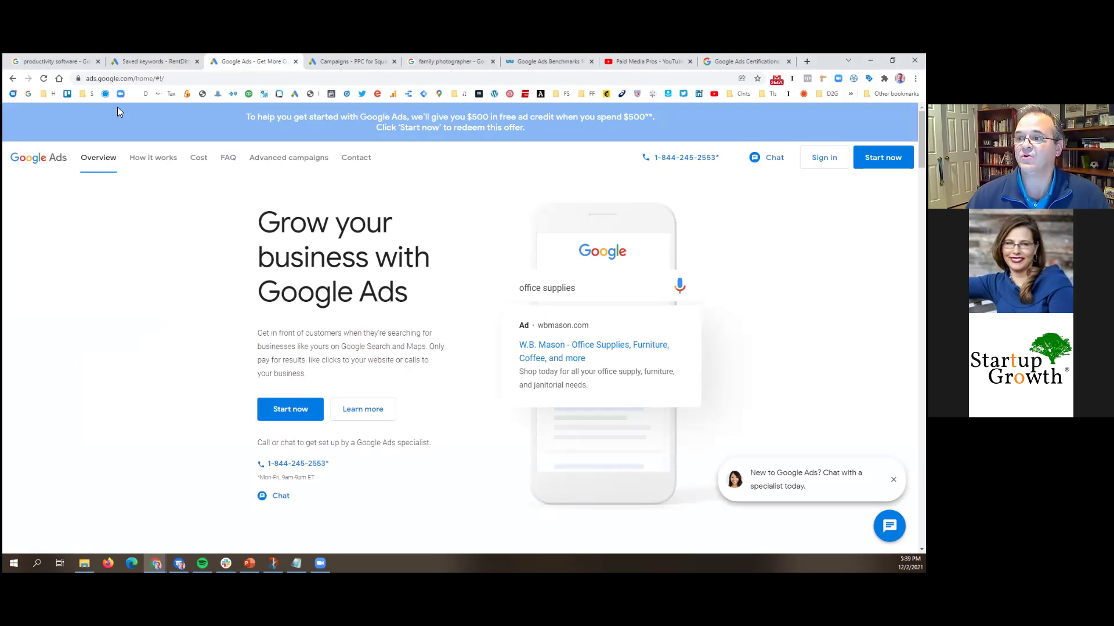
{"action": "double_click", "coordinate": [106, 79]}
{"action": "left_click", "coordinate": [109, 78]}
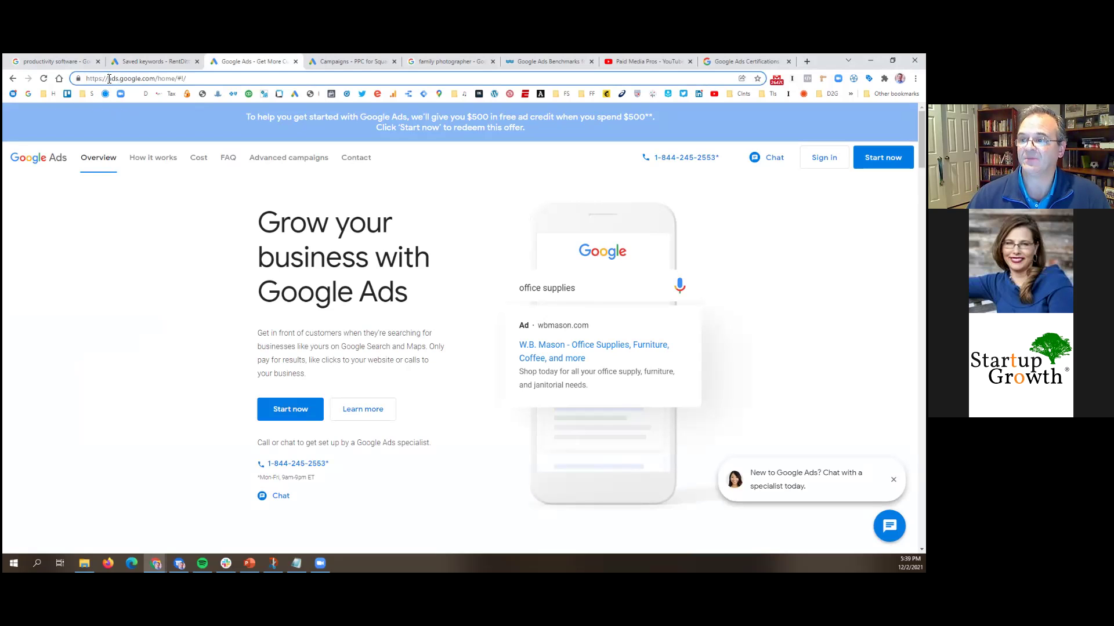
{"action": "left_click_drag", "start_coordinate": [108, 78], "coordinate": [158, 75]}
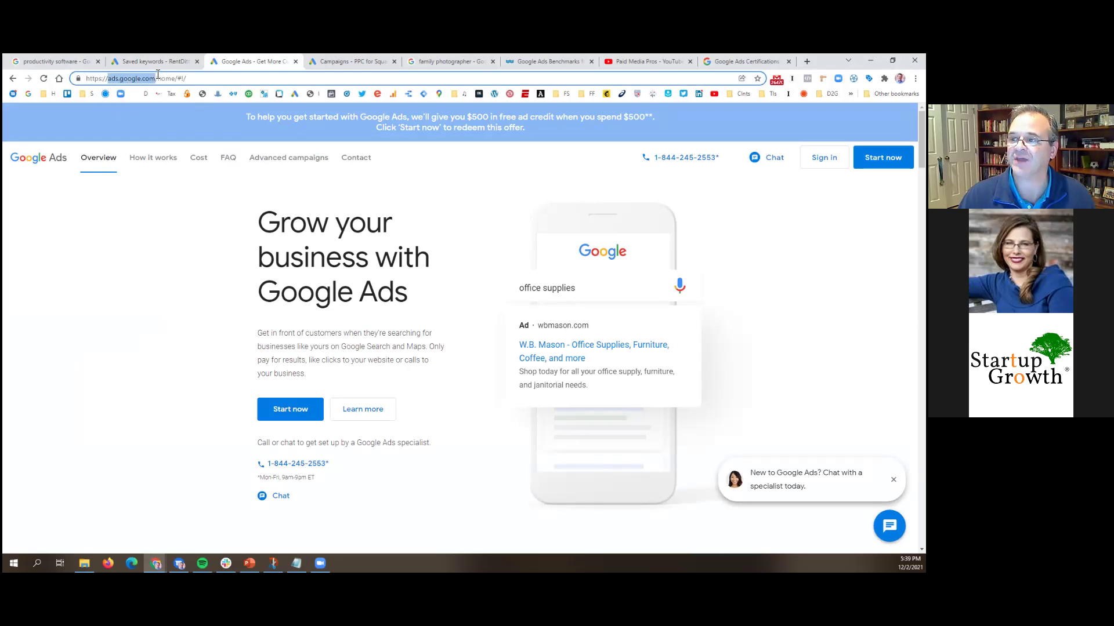
{"action": "left_click", "coordinate": [127, 270]}
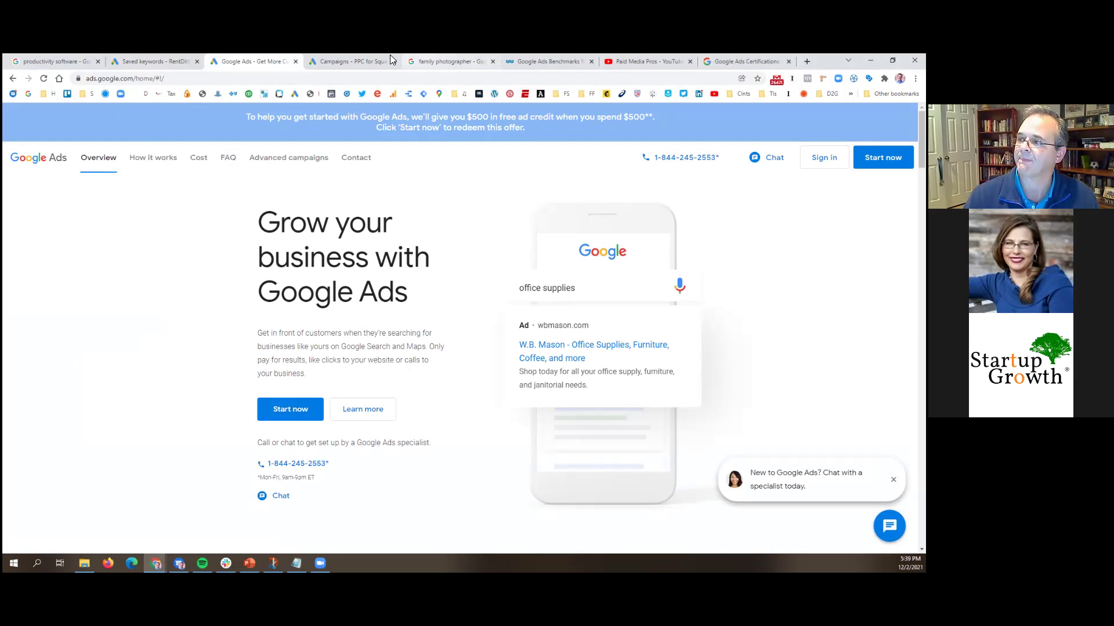
- Start a new campaign from the PPC for Squarely Digital account's campaign list and review the campaign objective question
{"action": "left_click", "coordinate": [339, 61]}
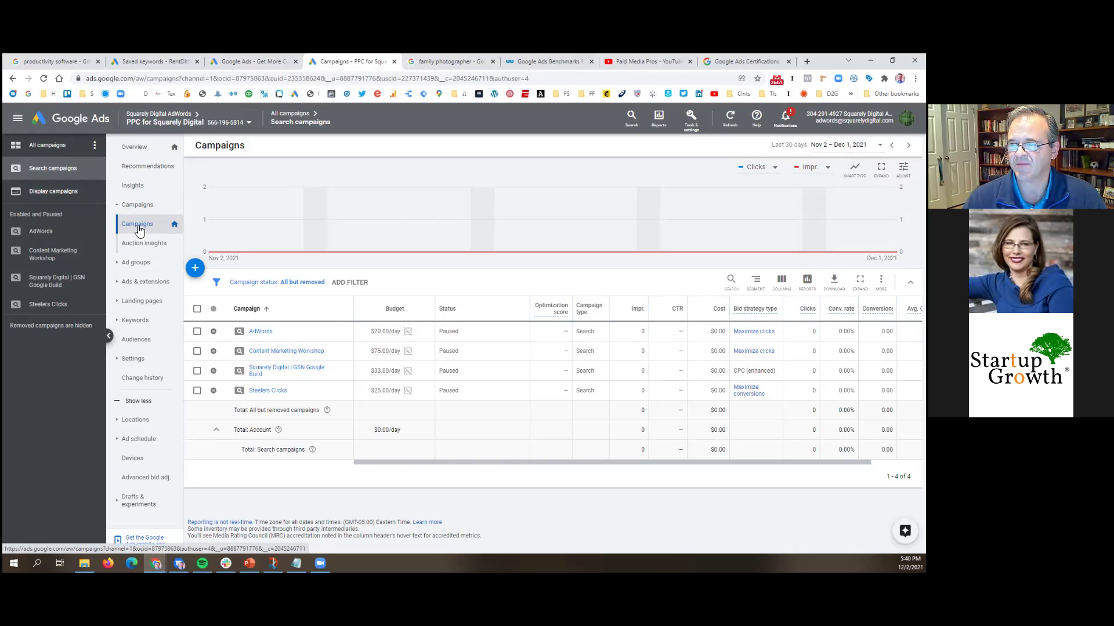
{"action": "left_click", "coordinate": [196, 269]}
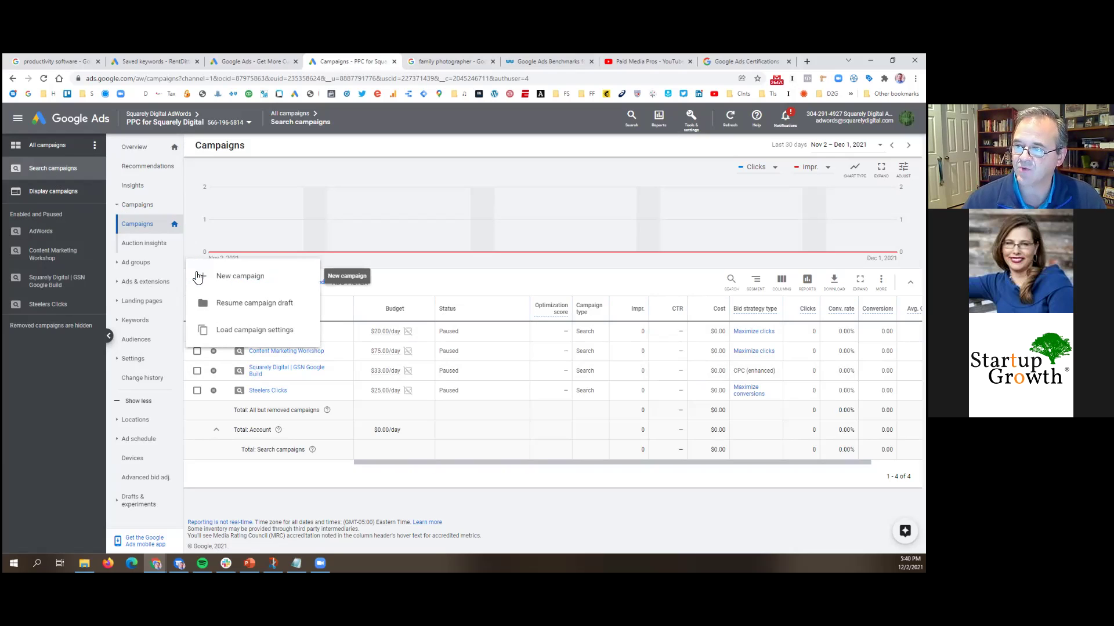
{"action": "left_click", "coordinate": [230, 281]}
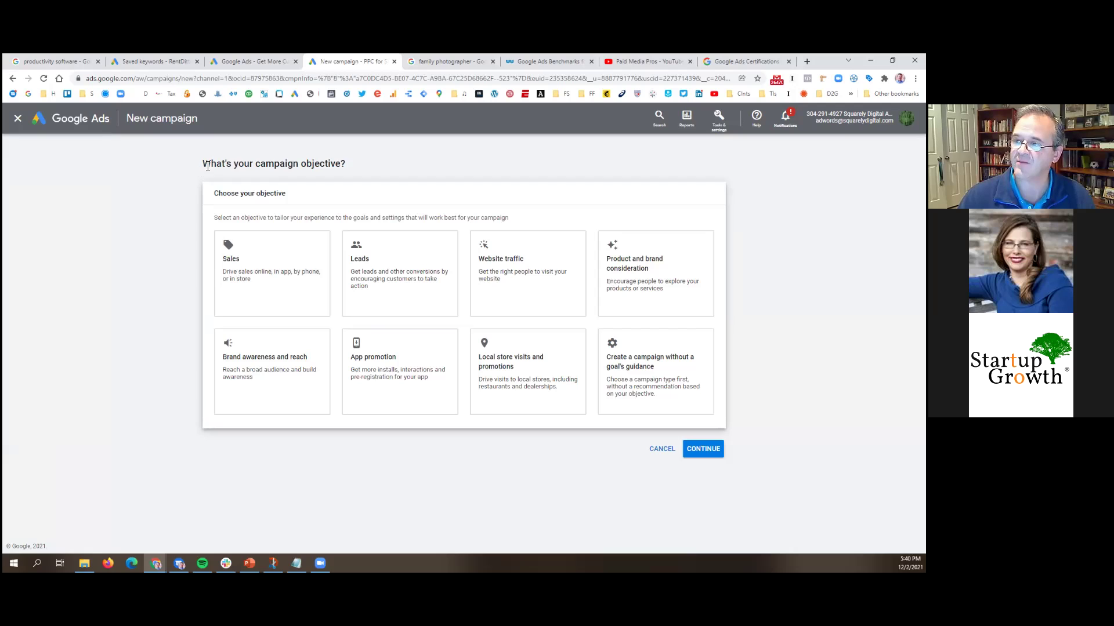
{"action": "left_click_drag", "start_coordinate": [226, 164], "coordinate": [350, 164]}
{"action": "left_click", "coordinate": [349, 165]}
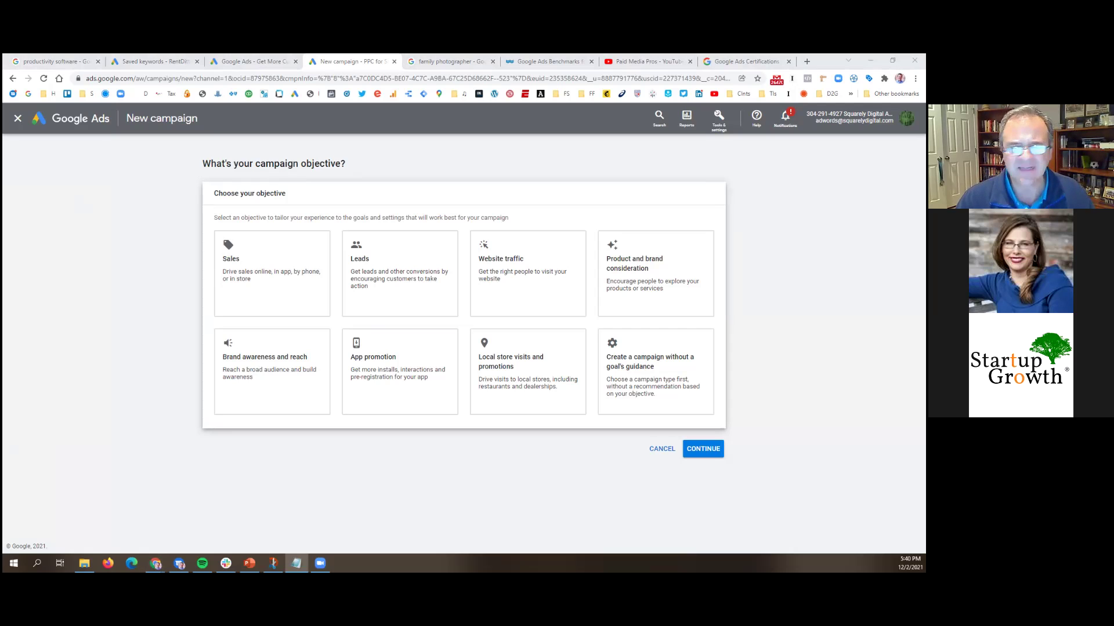
- Set up the campaign without a goal's guidance, choose the Search campaign type and continue with the default conversion goals
{"action": "left_click", "coordinate": [679, 375]}
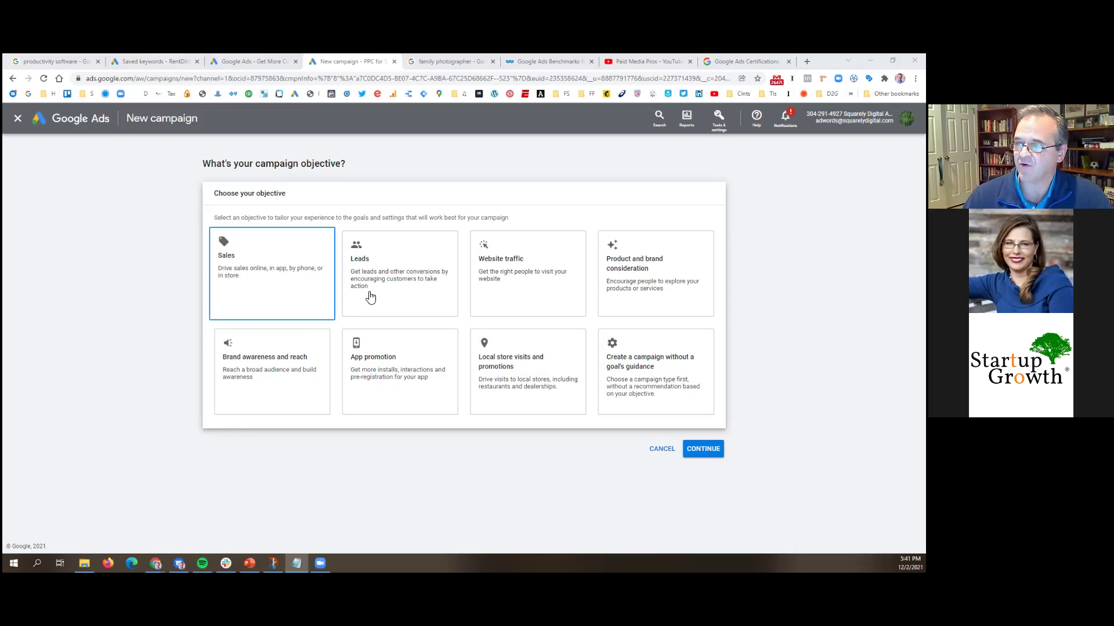
{"action": "left_click", "coordinate": [644, 378]}
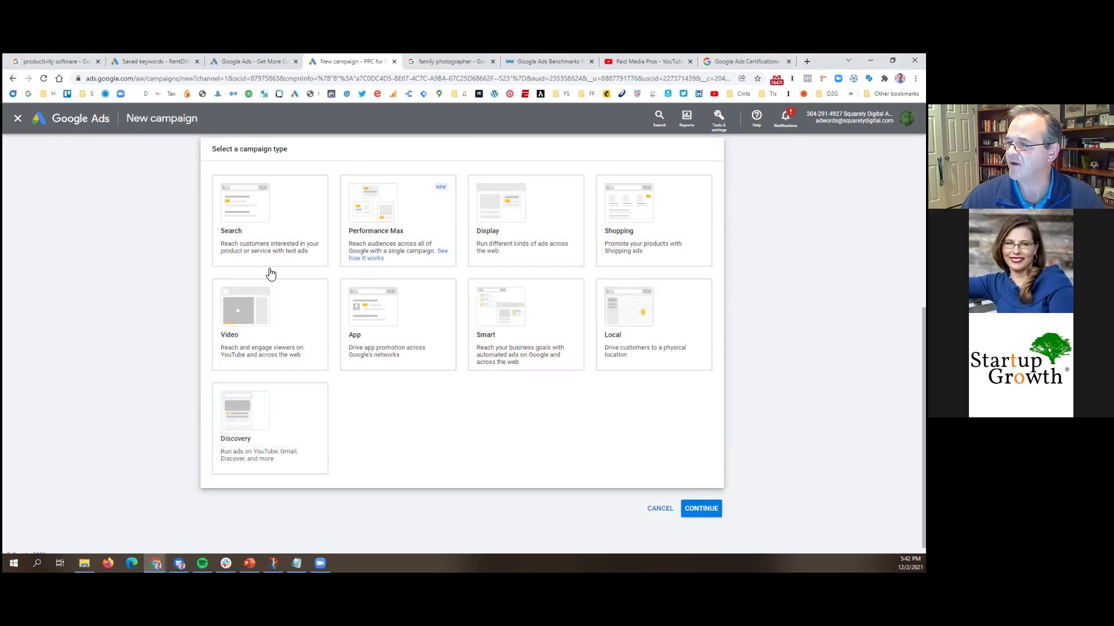
{"action": "left_click", "coordinate": [277, 223]}
{"action": "scroll", "coordinate": [273, 224], "scroll_direction": "down", "scroll_amount": 3}
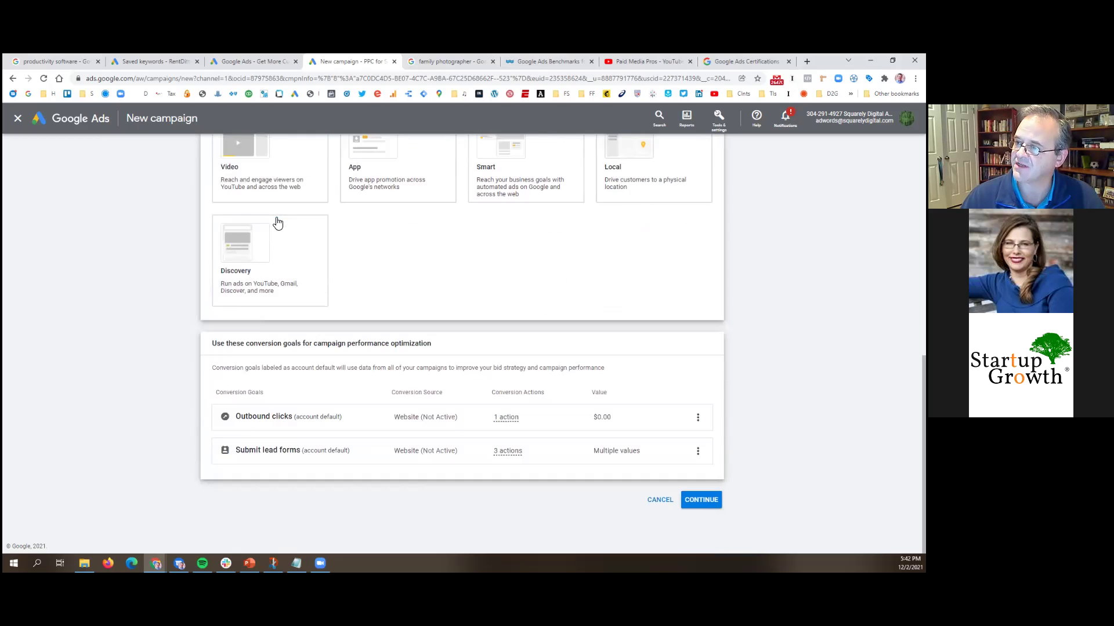
{"action": "left_click_drag", "start_coordinate": [225, 348], "coordinate": [382, 342]}
{"action": "left_click", "coordinate": [385, 341]}
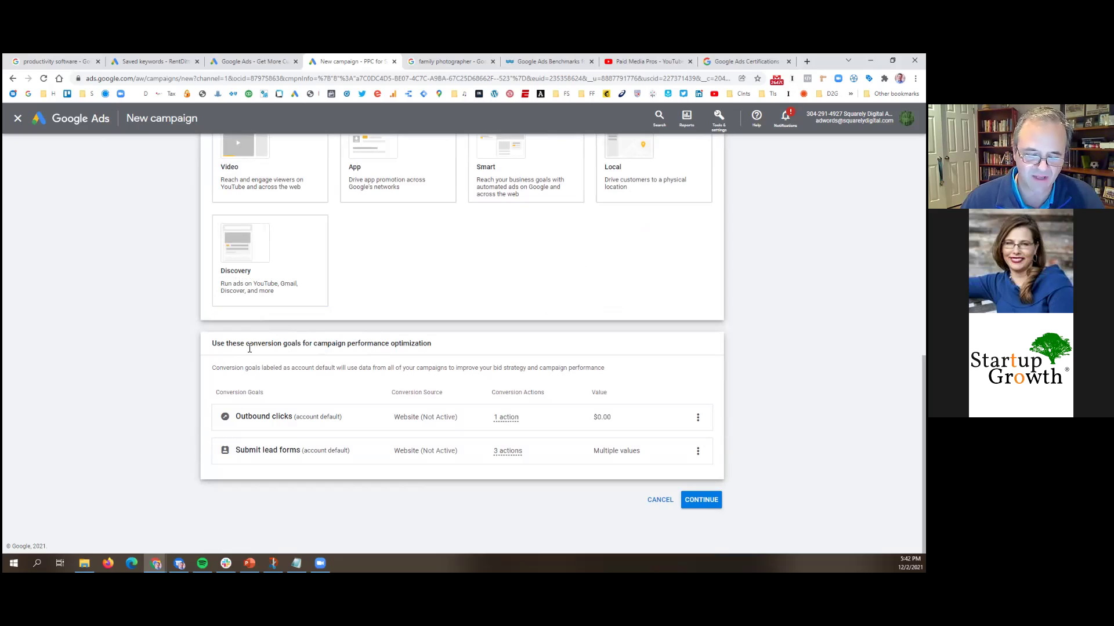
{"action": "left_click", "coordinate": [704, 502]}
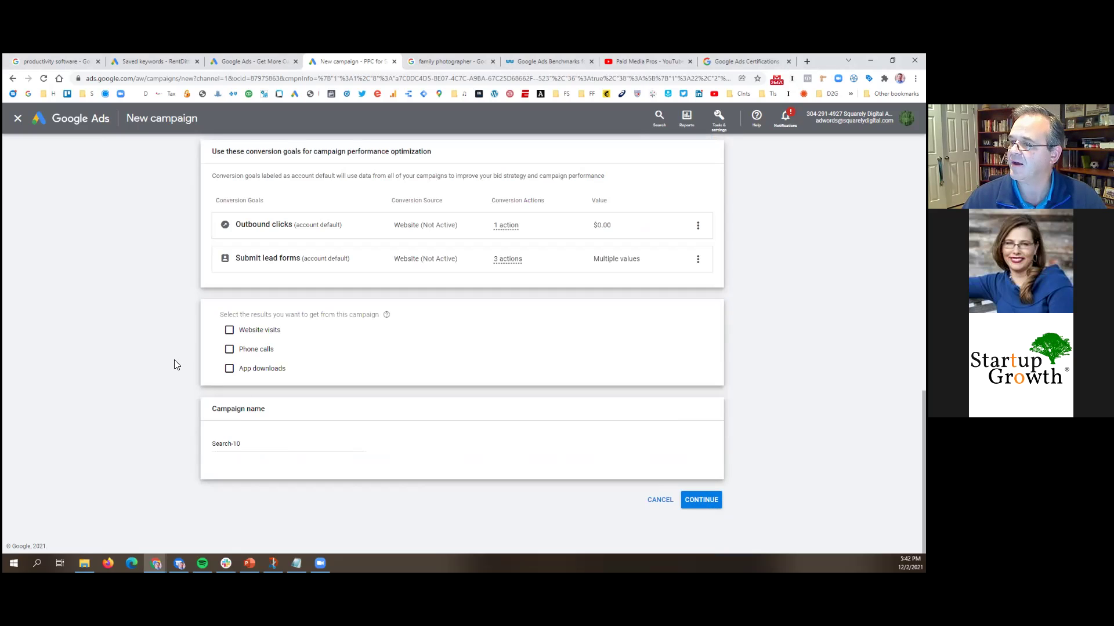
- Review the question about which results the campaign should deliver
{"action": "mouse_move", "coordinate": [238, 315]}
{"action": "left_mouse_down"}
{"action": "mouse_move", "coordinate": [303, 315]}
{"action": "mouse_move", "coordinate": [220, 315]}
{"action": "left_mouse_up"}
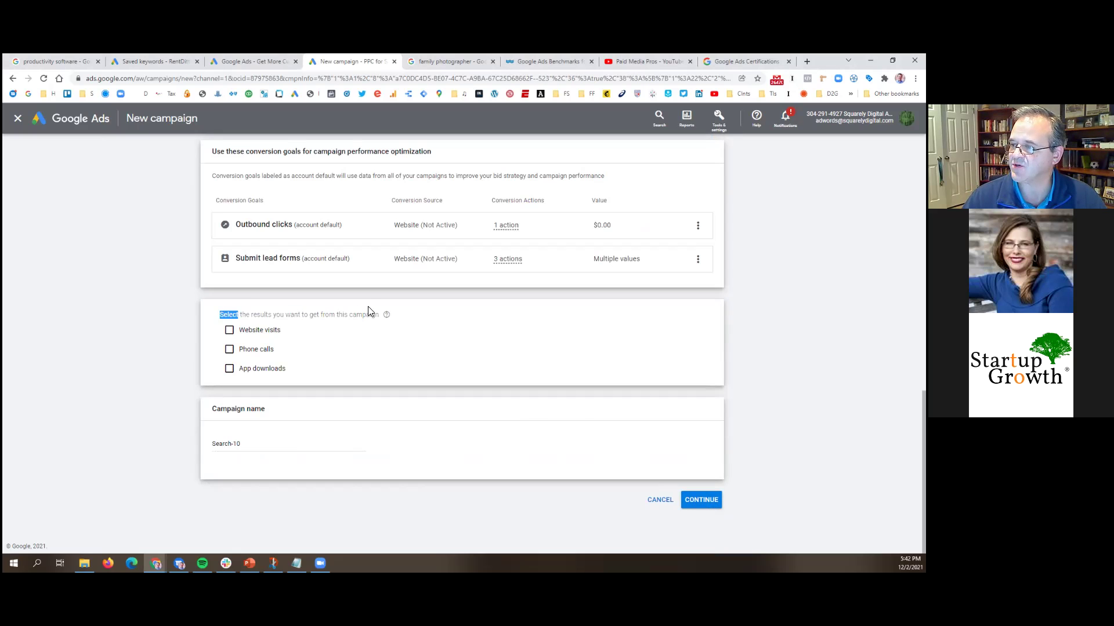
{"action": "left_click_drag", "start_coordinate": [368, 311], "coordinate": [375, 315]}
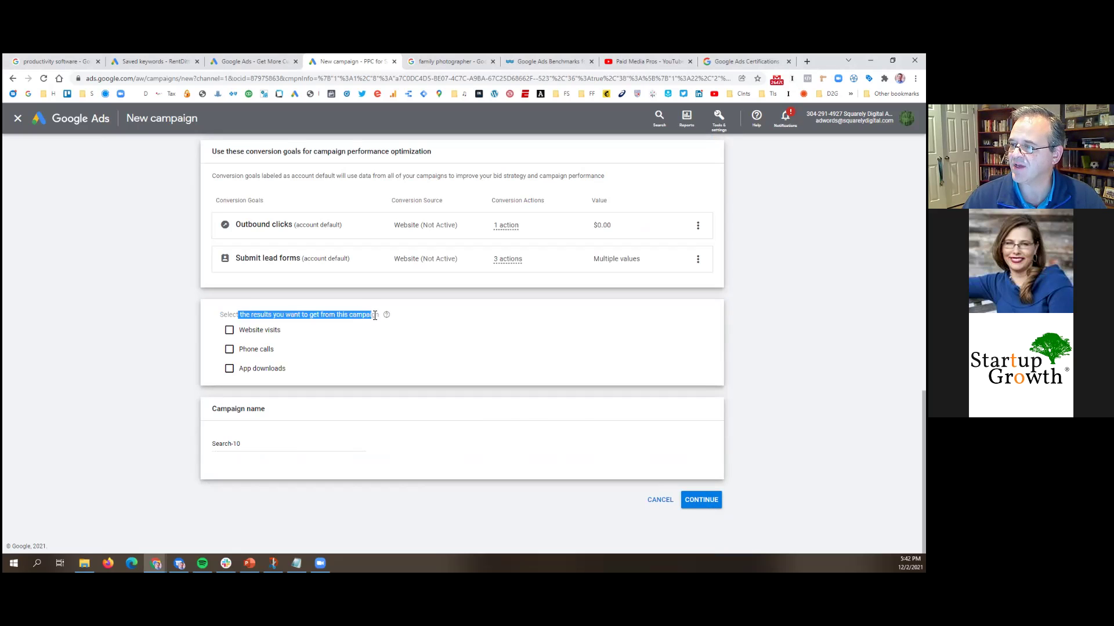
{"action": "left_click", "coordinate": [233, 318]}
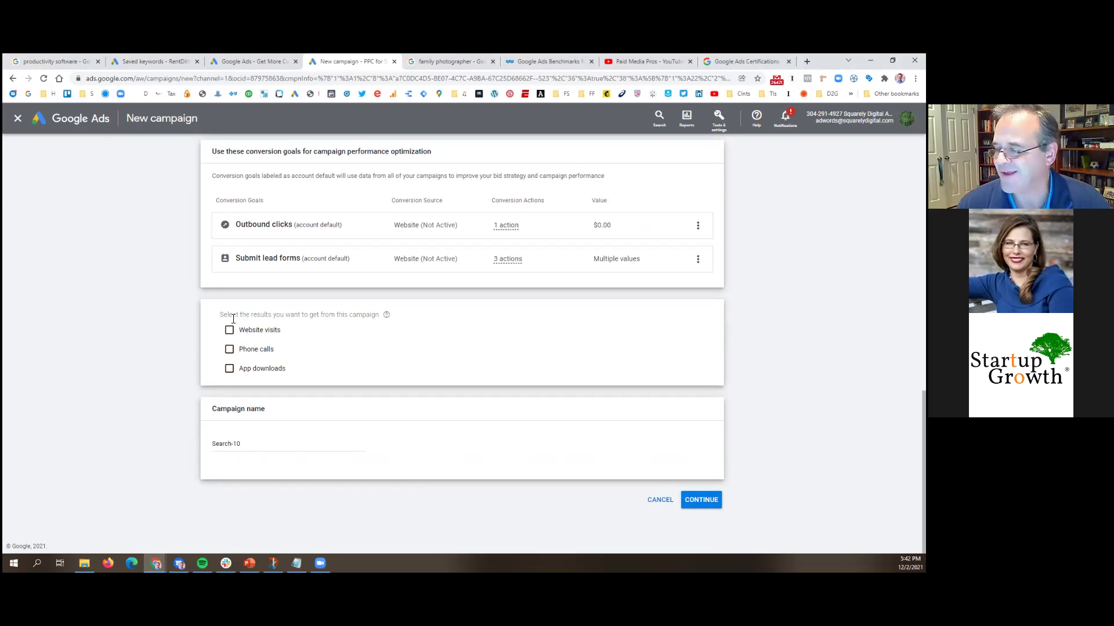
- Name the campaign Family Photography and continue with it as a new campaign rather than a saved draft
{"action": "left_click", "coordinate": [258, 443]}
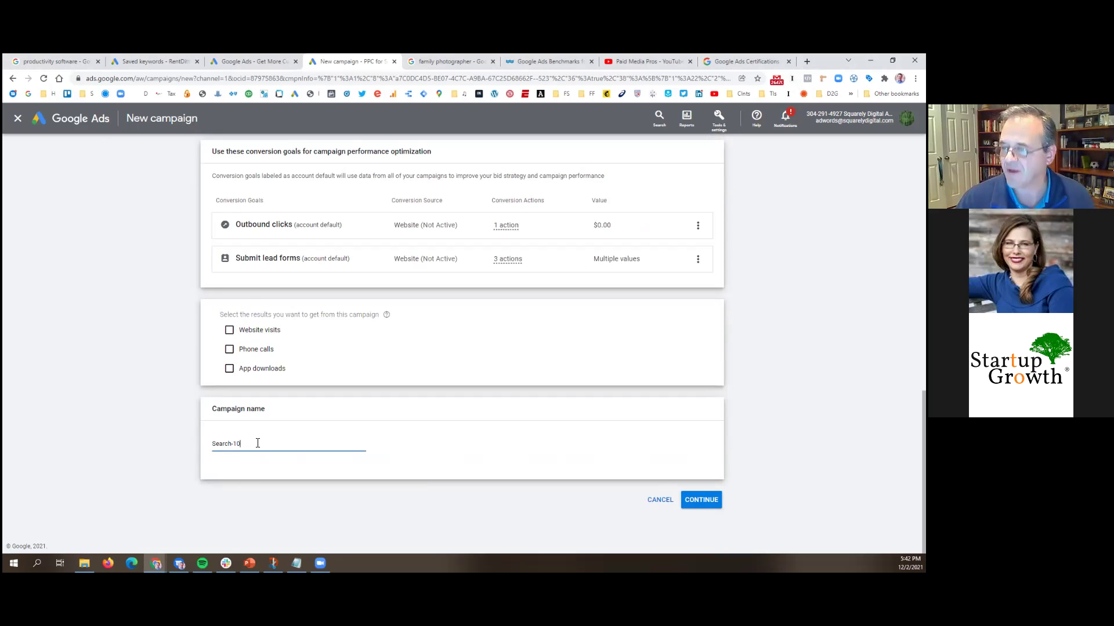
{"action": "double_click", "coordinate": [257, 443]}
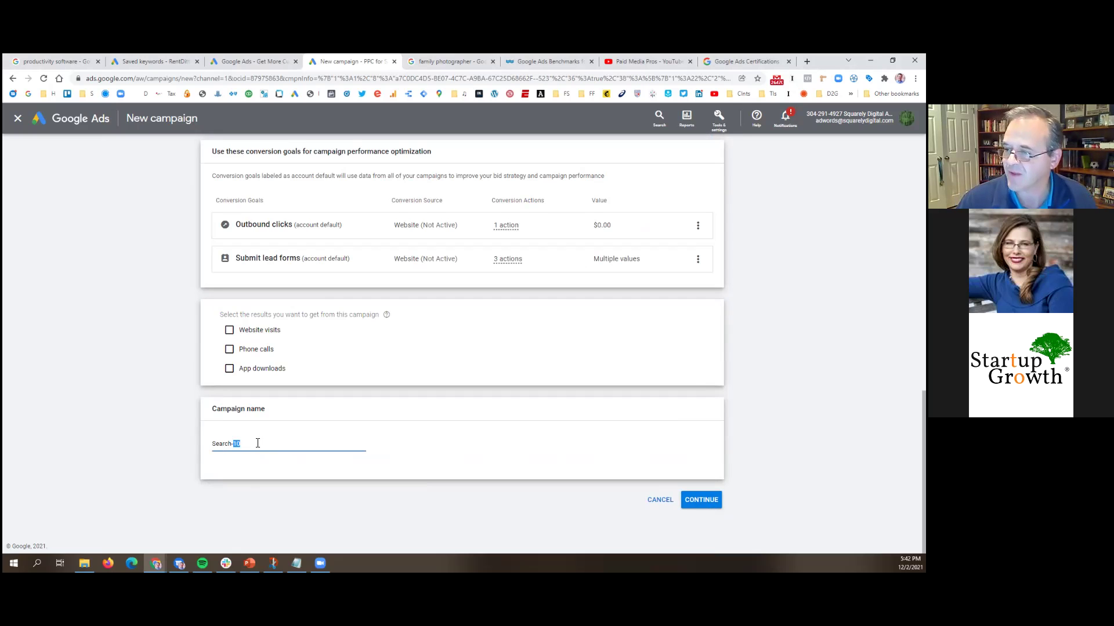
{"action": "key", "text": "ctrl+a"}
{"action": "key", "text": "BackSpace"}
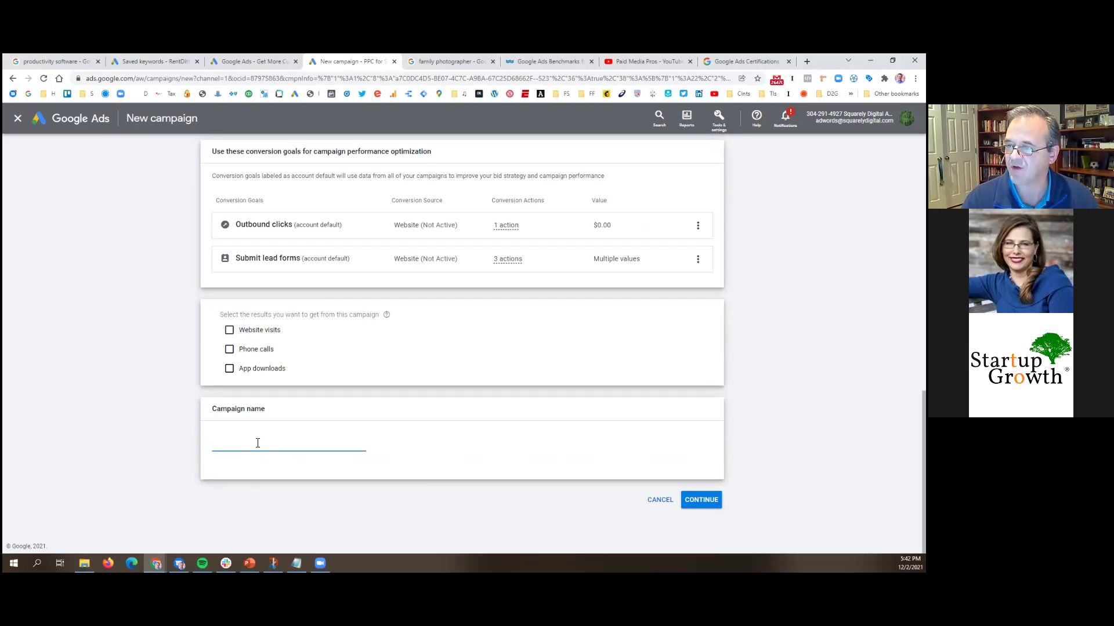
{"action": "type", "text": "Family"}
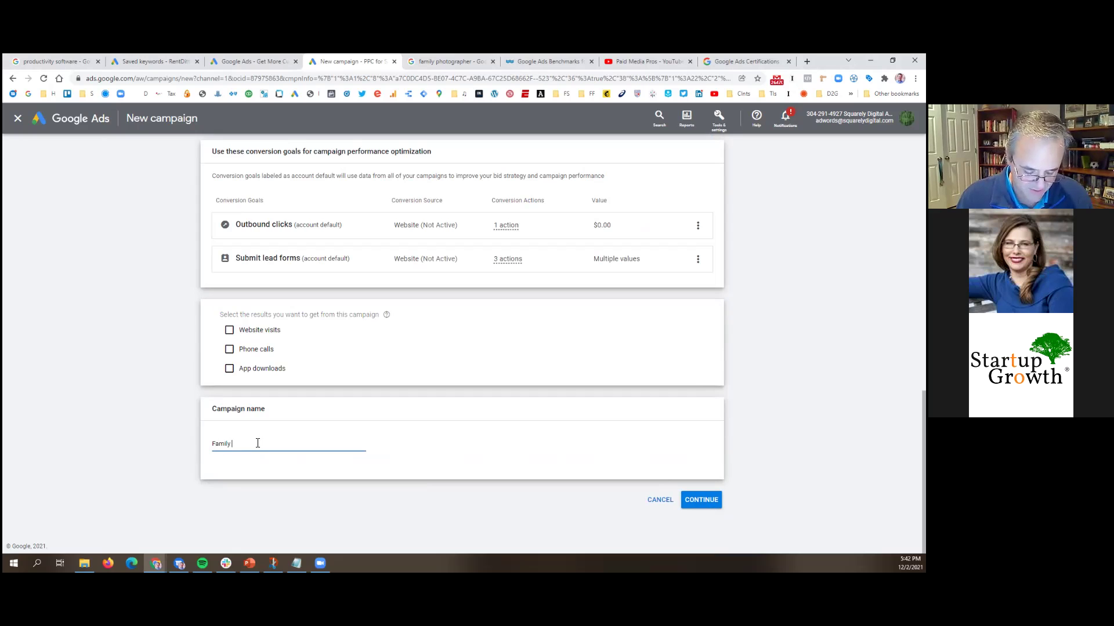
{"action": "type", "text": " Photographer"}
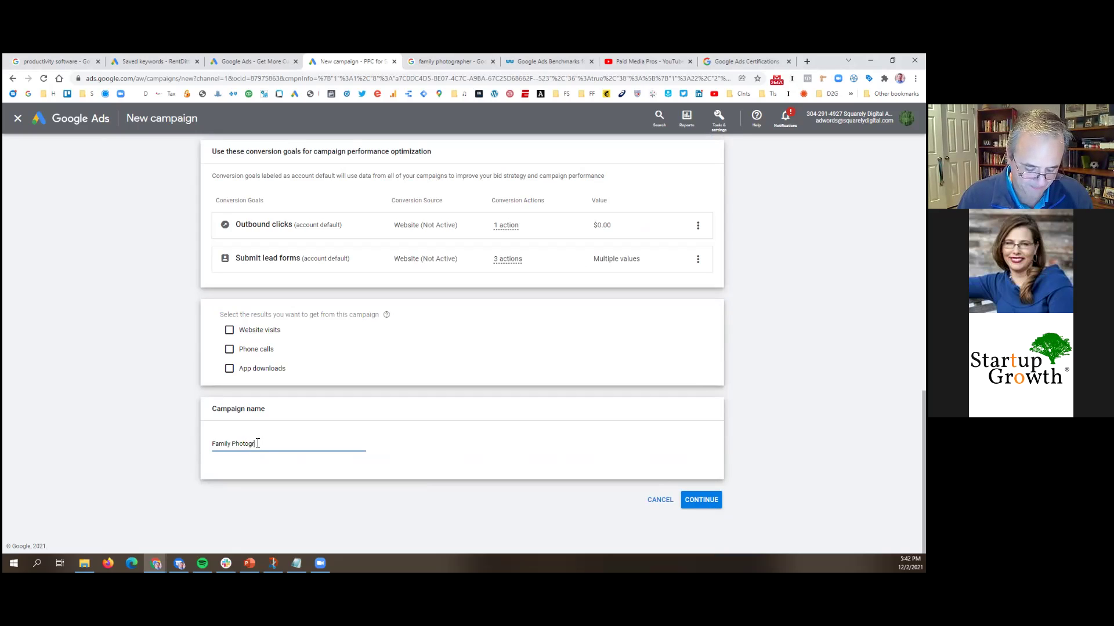
{"action": "key", "text": "BackSpace"}
{"action": "key", "text": "BackSpace"}
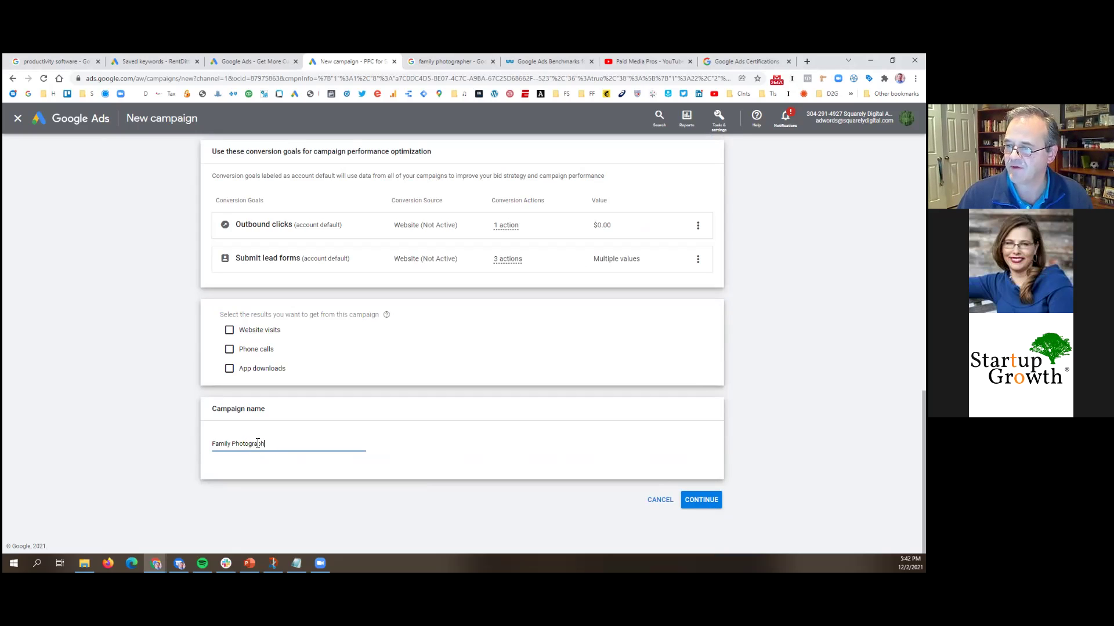
{"action": "type", "text": "y"}
{"action": "left_click", "coordinate": [113, 456]}
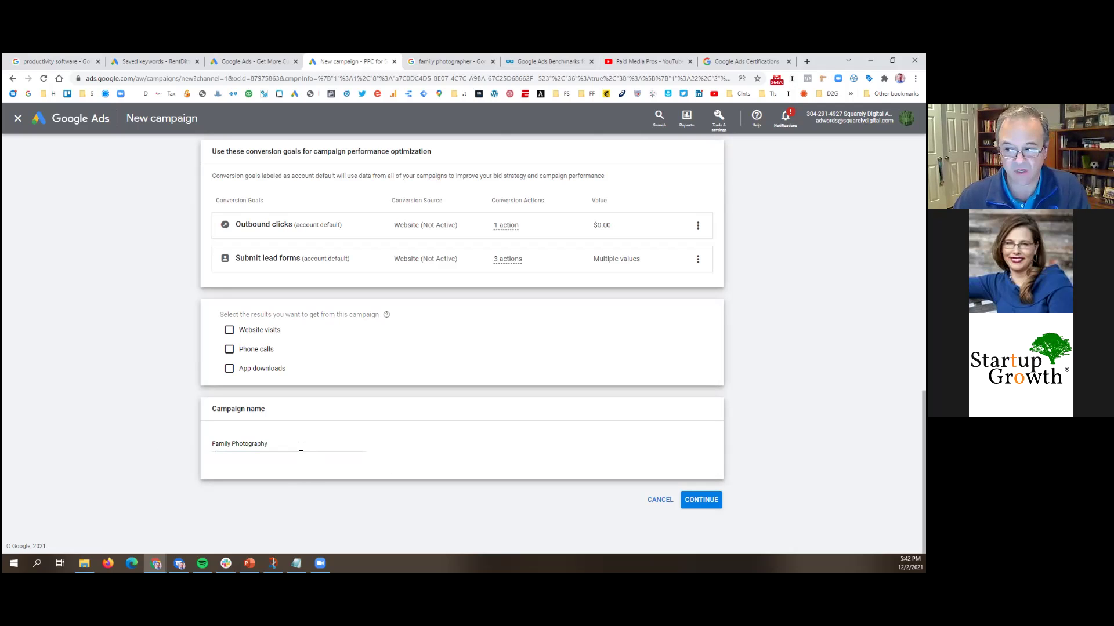
{"action": "left_click", "coordinate": [702, 501]}
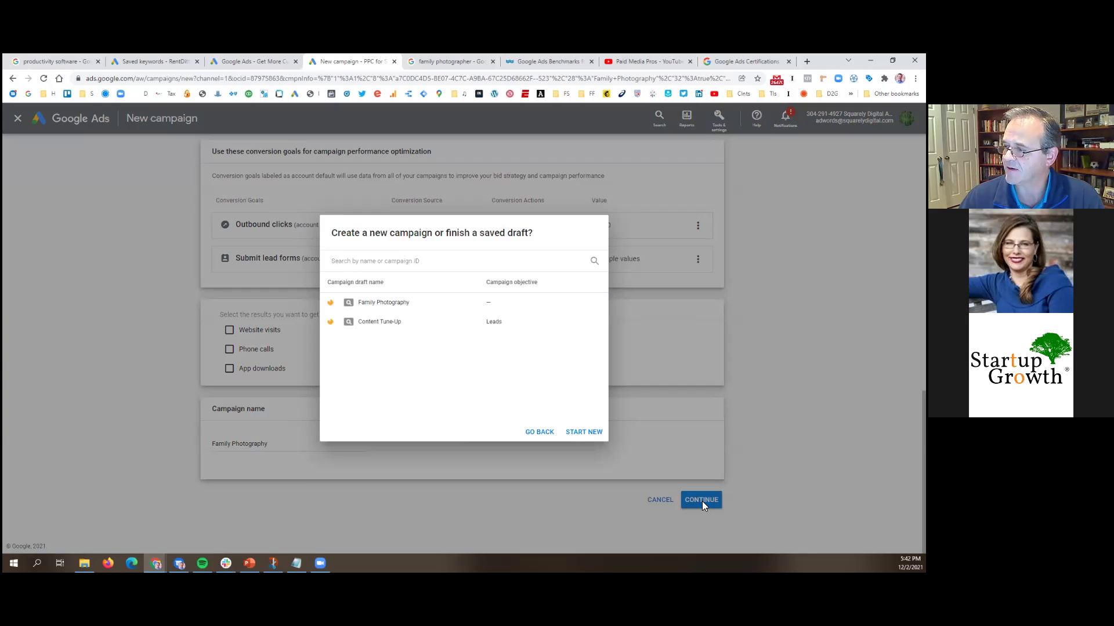
{"action": "left_click", "coordinate": [573, 434]}
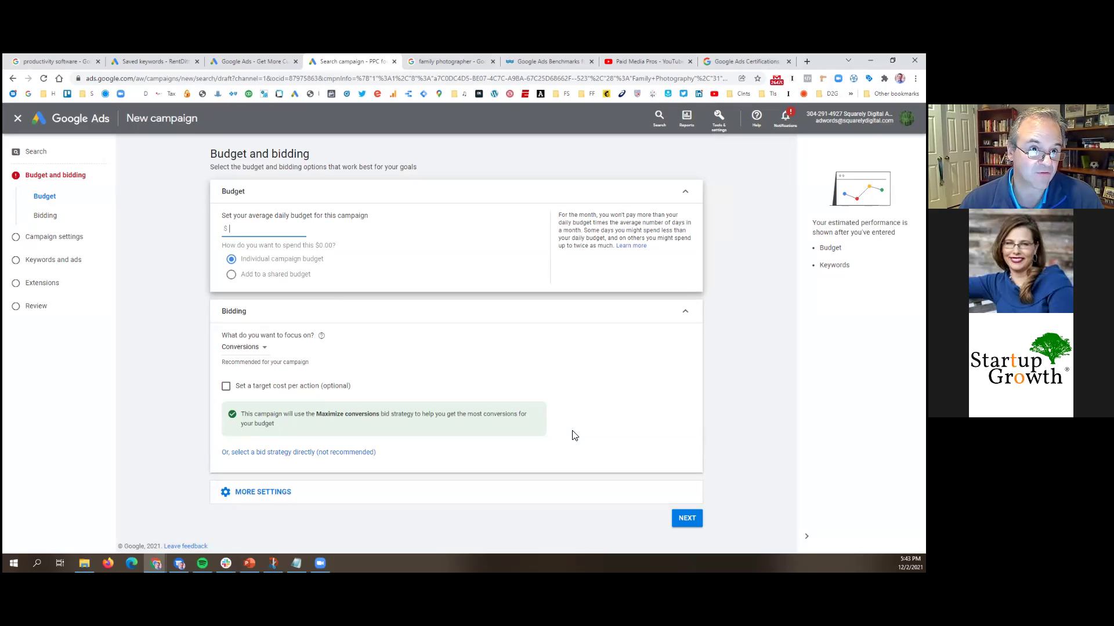
- Set the campaign's average daily budget to $15 and review the recommended bidding focus
{"action": "type", "text": "15"}
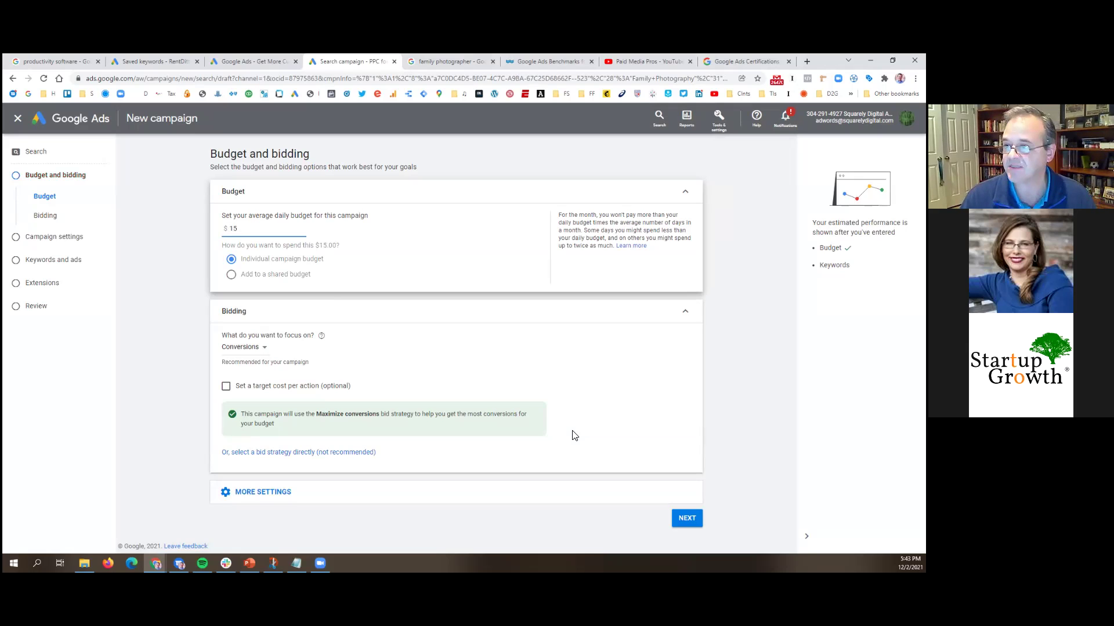
{"action": "key", "text": "Tab"}
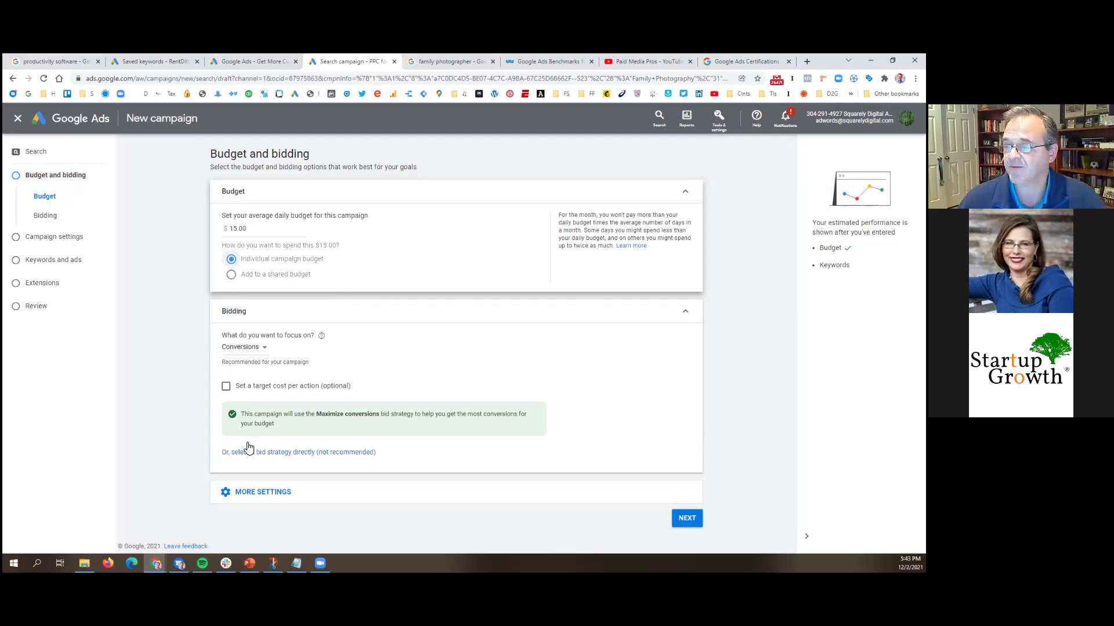
{"action": "left_click_drag", "start_coordinate": [230, 366], "coordinate": [301, 365]}
{"action": "left_click", "coordinate": [292, 363]}
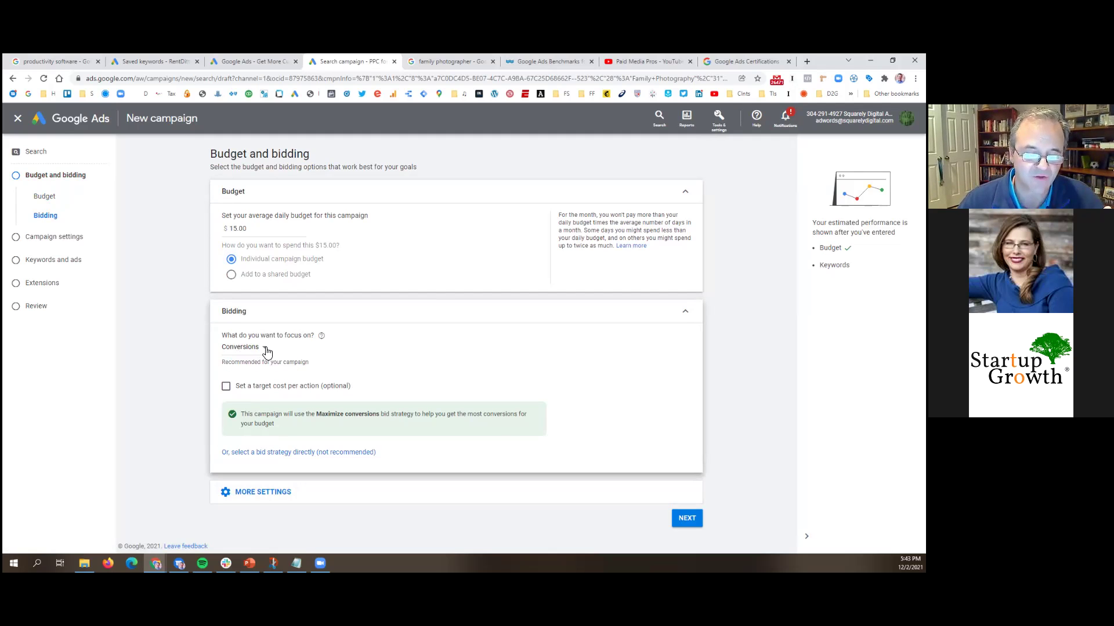
- Select the bid strategy directly and set it to Maximize clicks
{"action": "left_click", "coordinate": [292, 453]}
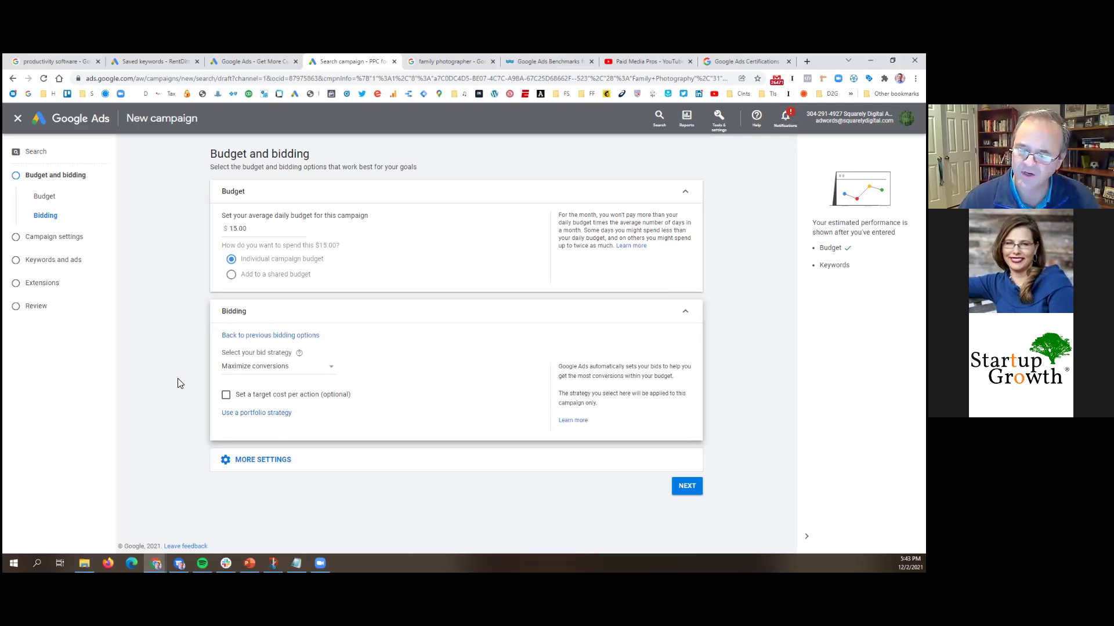
{"action": "left_click", "coordinate": [259, 367]}
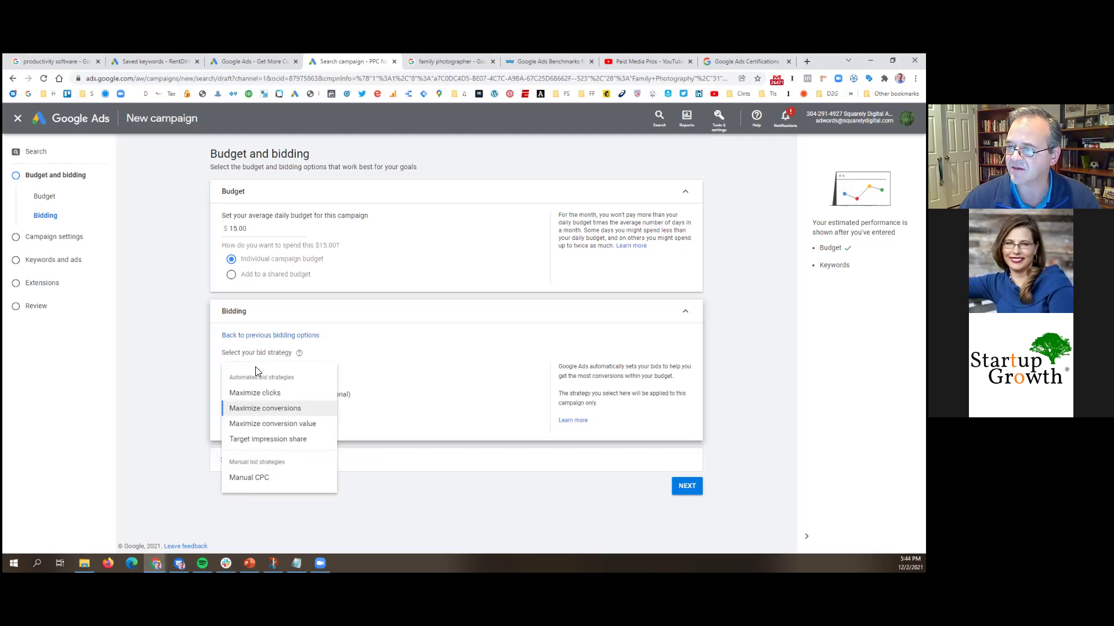
{"action": "left_click", "coordinate": [264, 396]}
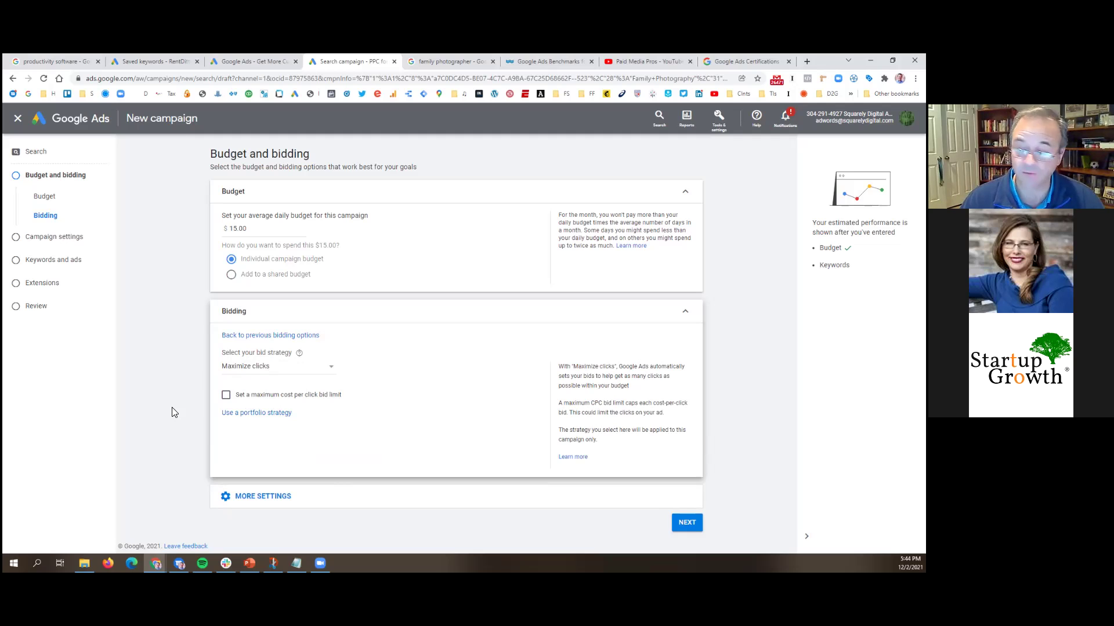
- Set a maximum cost per click bid limit of $2.50 and proceed to the campaign settings
{"action": "left_click", "coordinate": [227, 397]}
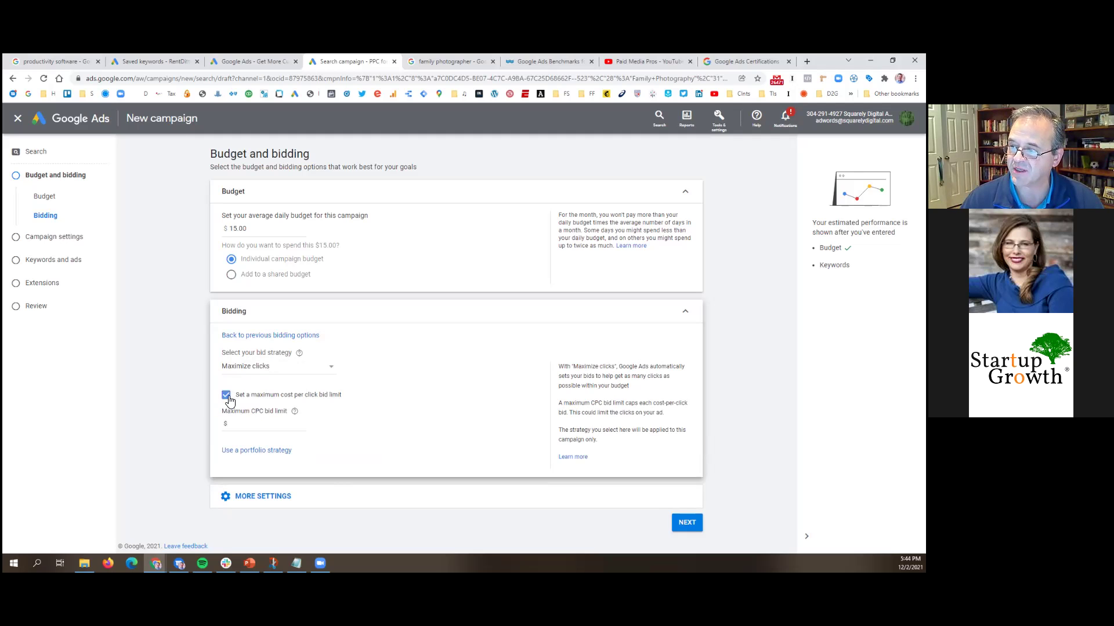
{"action": "left_click", "coordinate": [257, 426]}
{"action": "type", "text": "2.50"}
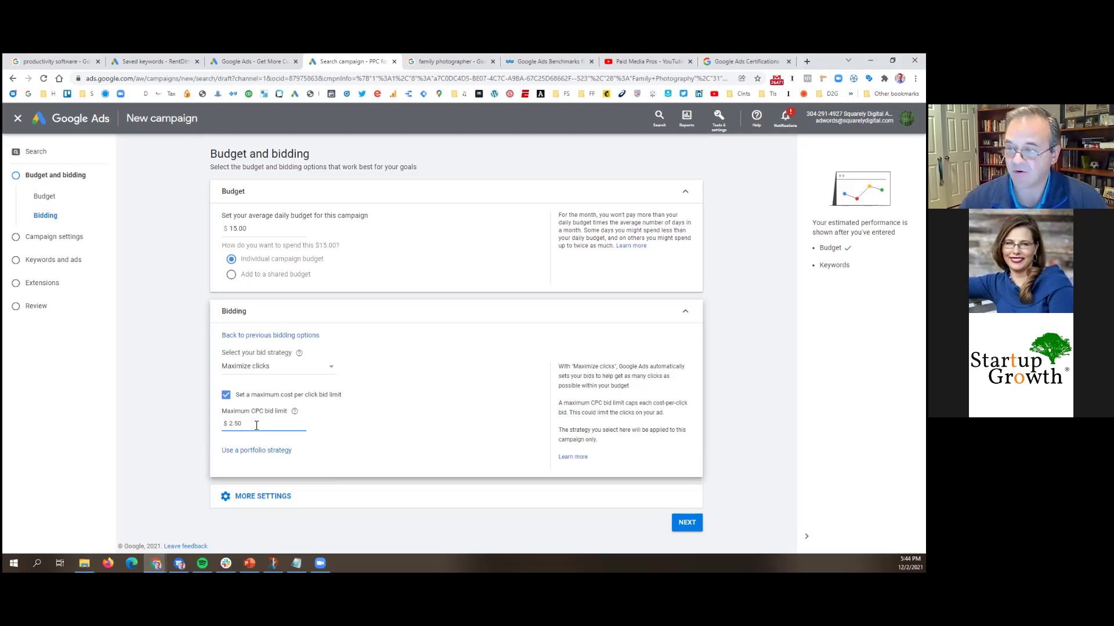
{"action": "left_click", "coordinate": [184, 436]}
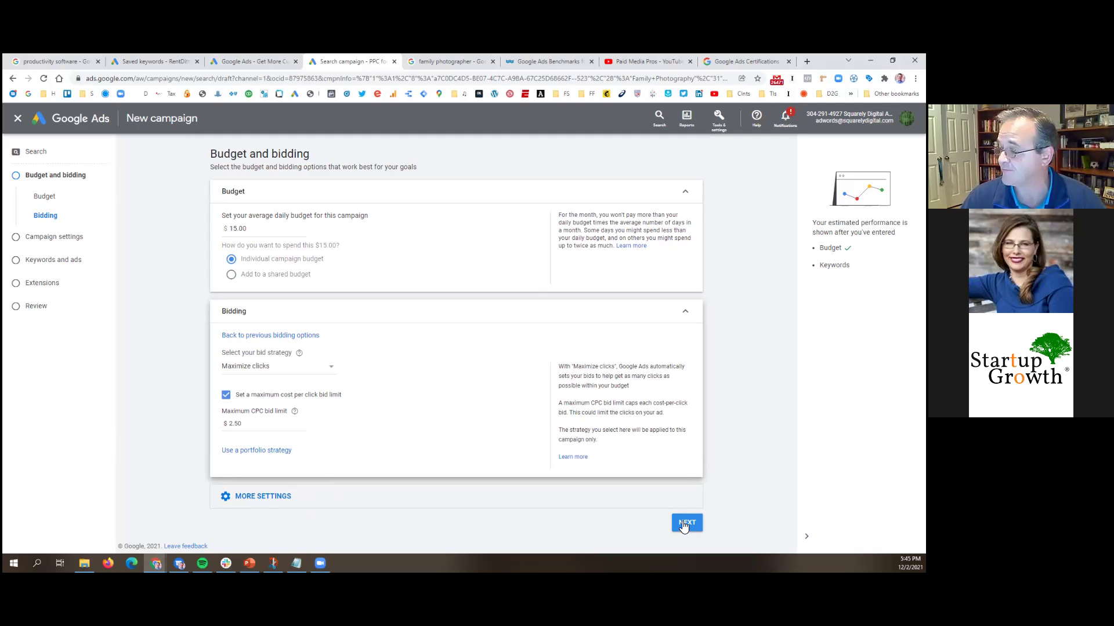
{"action": "left_click", "coordinate": [685, 524]}
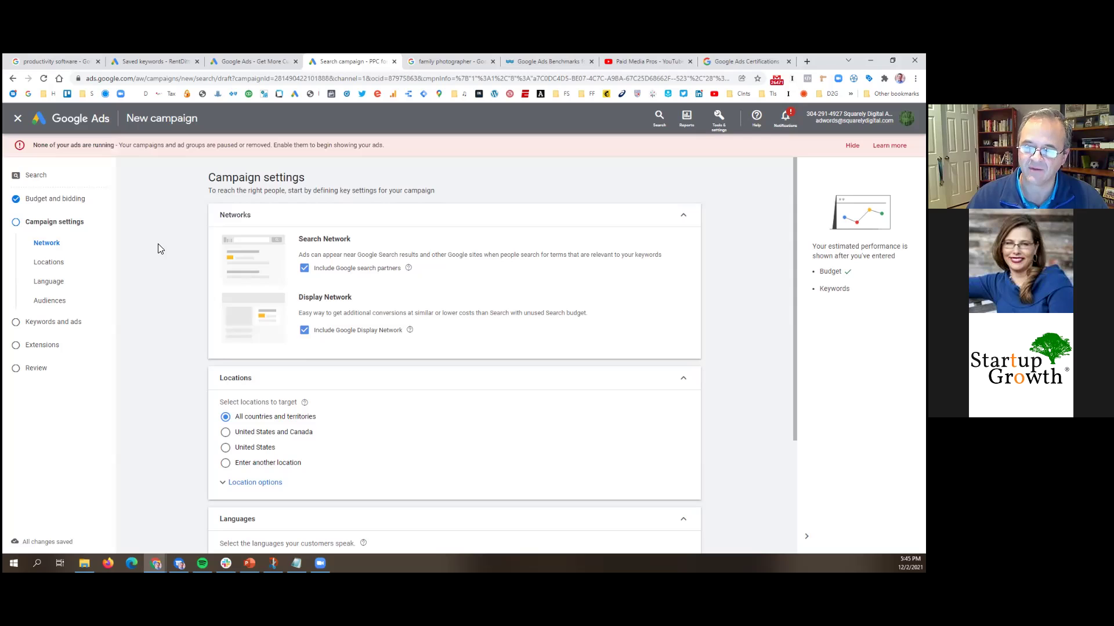
- Hide the alert about ads not running, and exclude Google search partners and the Google Display Network from the campaign
{"action": "left_click", "coordinate": [852, 145]}
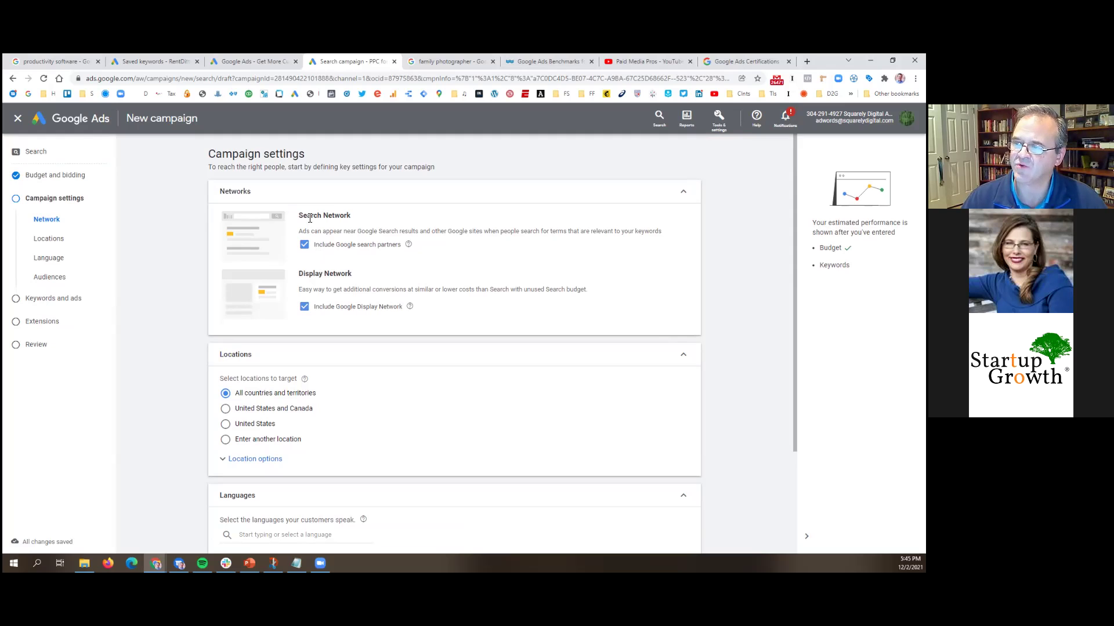
{"action": "left_click_drag", "start_coordinate": [303, 217], "coordinate": [347, 217]}
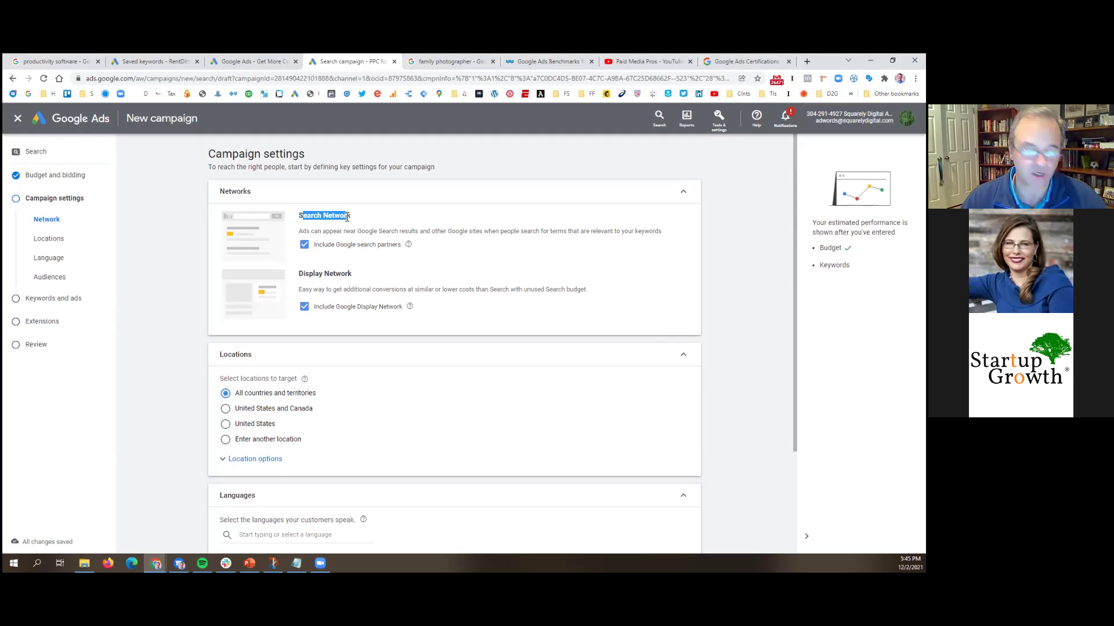
{"action": "left_click", "coordinate": [347, 217]}
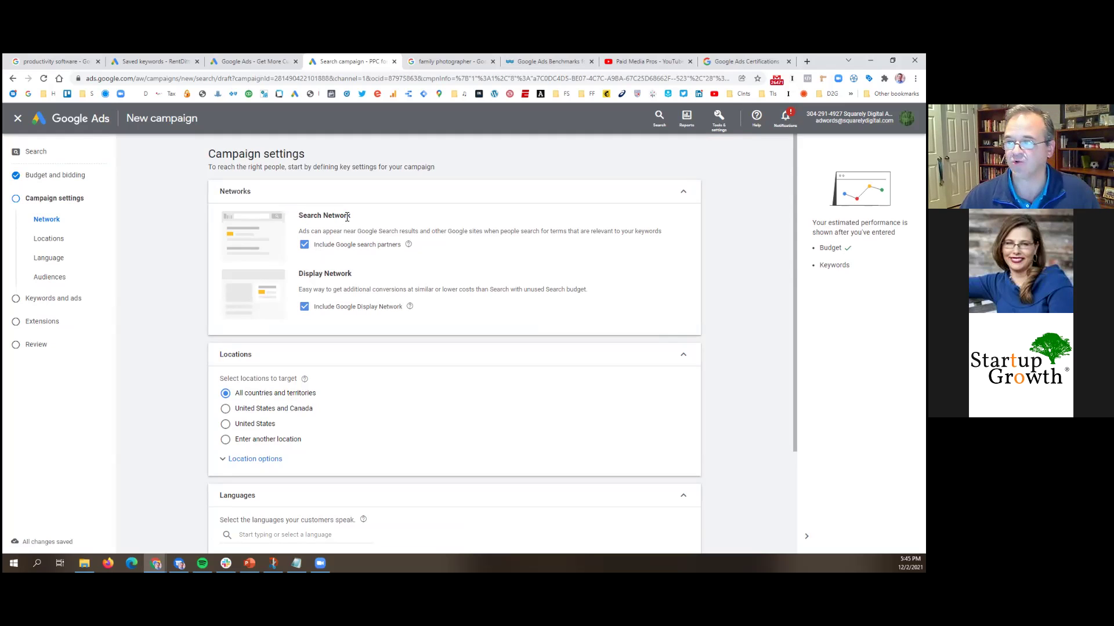
{"action": "left_click", "coordinate": [304, 245]}
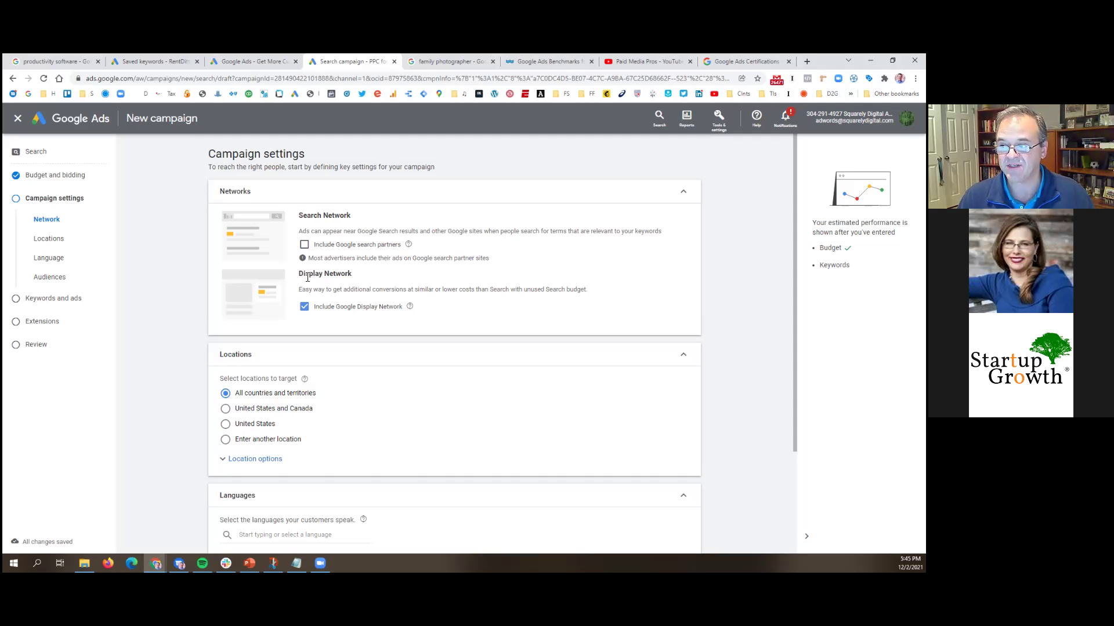
{"action": "left_click", "coordinate": [304, 307]}
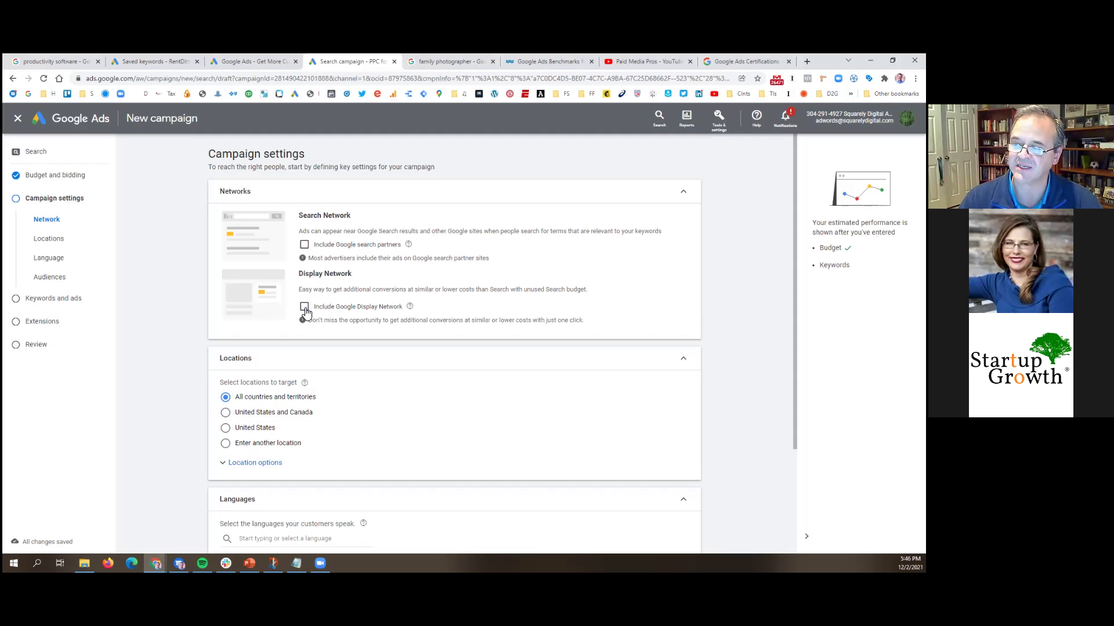
- Choose to enter another location for the campaign's location targeting instead of all countries and territories
{"action": "scroll", "coordinate": [161, 382], "scroll_direction": "down", "scroll_amount": 2}
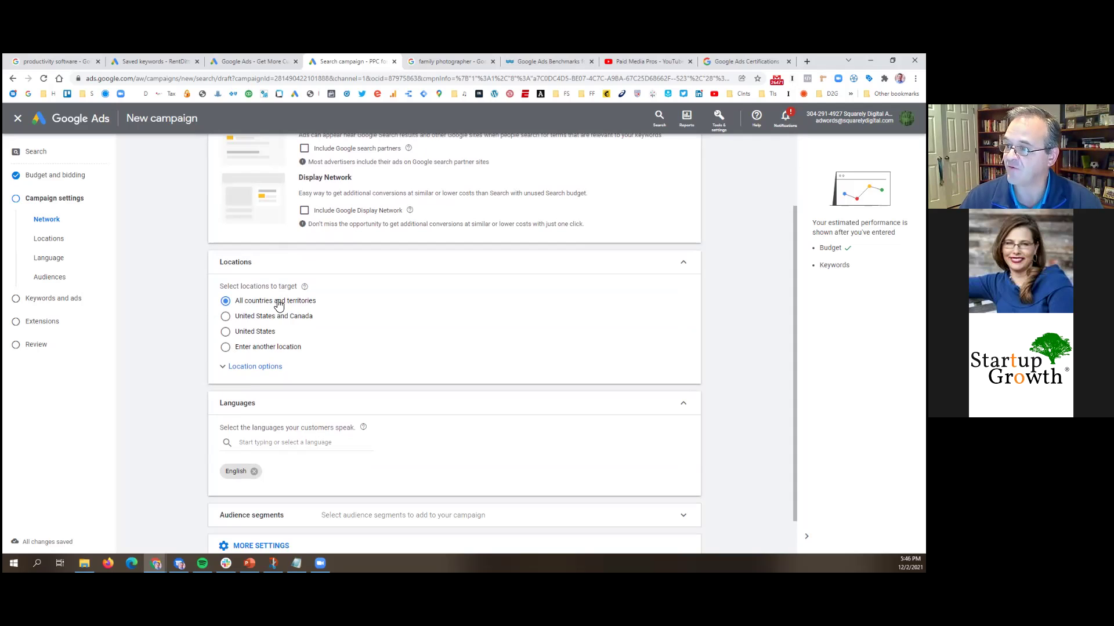
{"action": "left_click", "coordinate": [275, 350]}
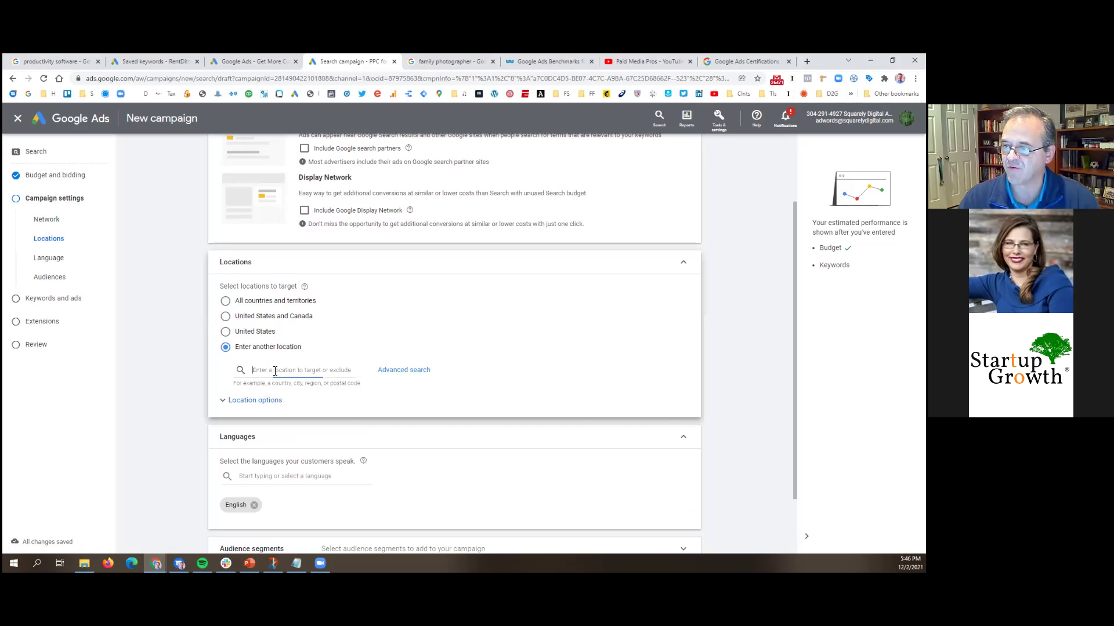
- Search locations for washington dc, target the Washington DC (Hagerstown MD) Nielsen DMA region, and remove that target
{"action": "type", "text": "wash"}
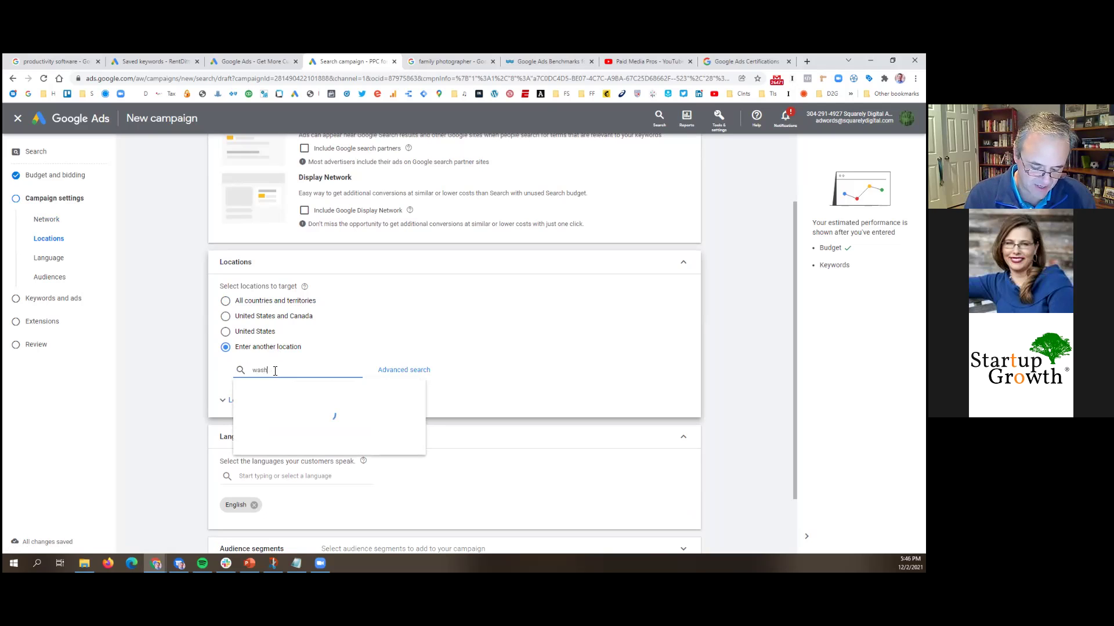
{"action": "type", "text": "ington"}
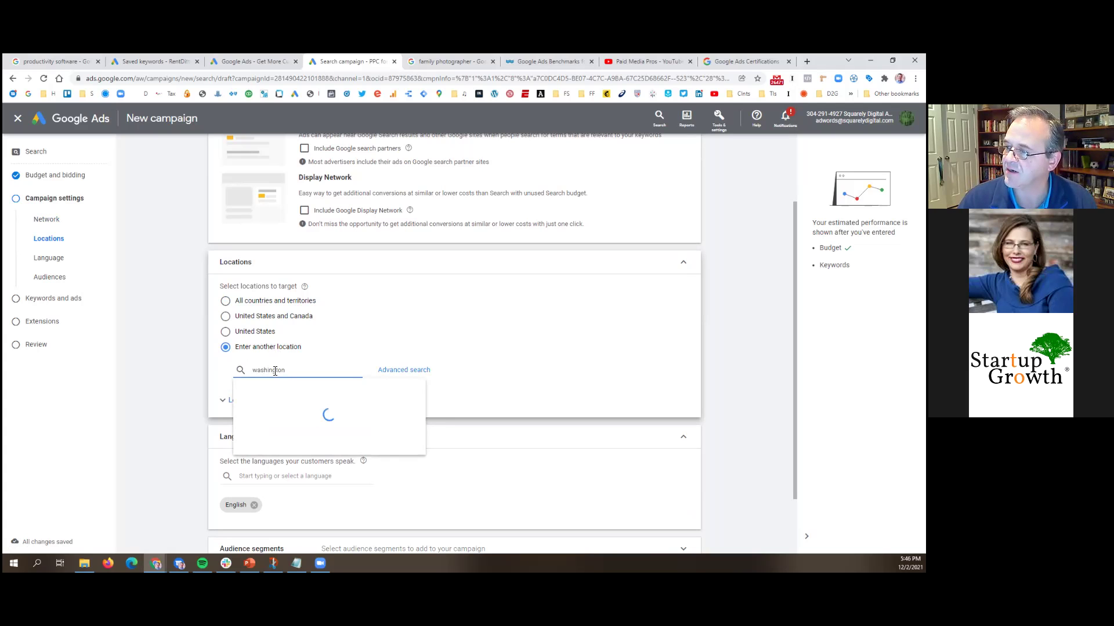
{"action": "type", "text": " dc"}
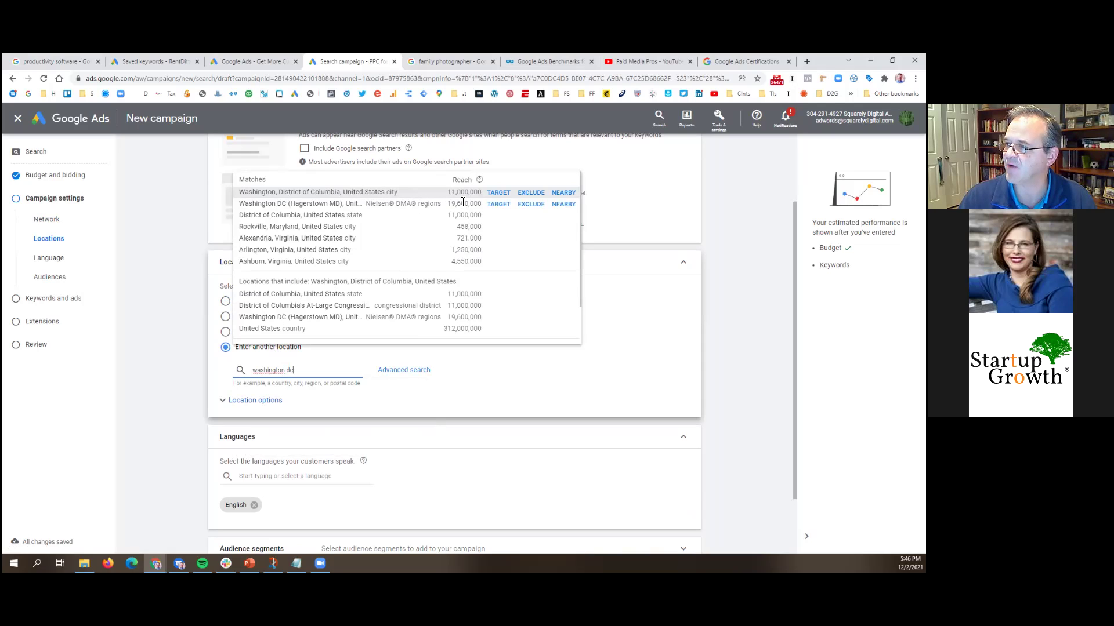
{"action": "left_click", "coordinate": [501, 207]}
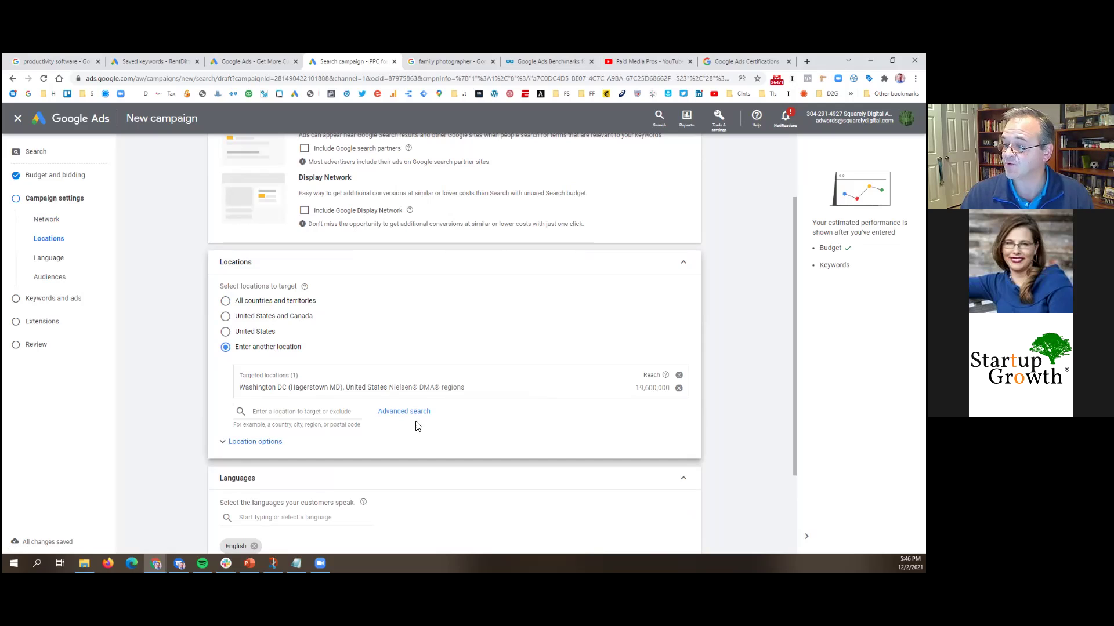
{"action": "left_click", "coordinate": [678, 389]}
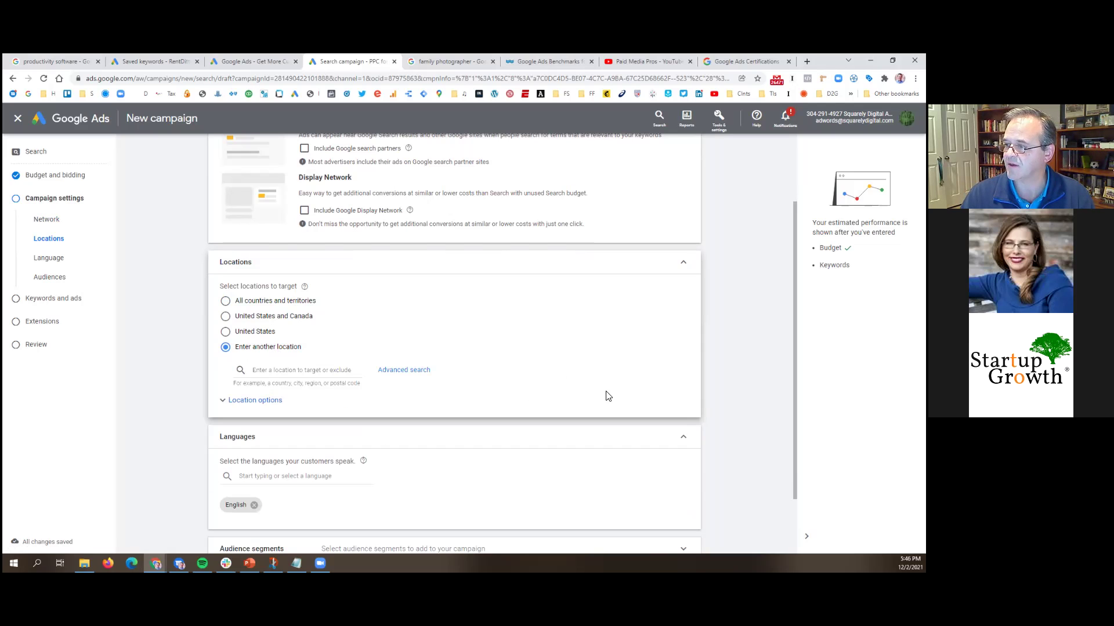
- Target a 30 mi radius around Arlington, VA through the advanced location search and save it
{"action": "left_click", "coordinate": [404, 371]}
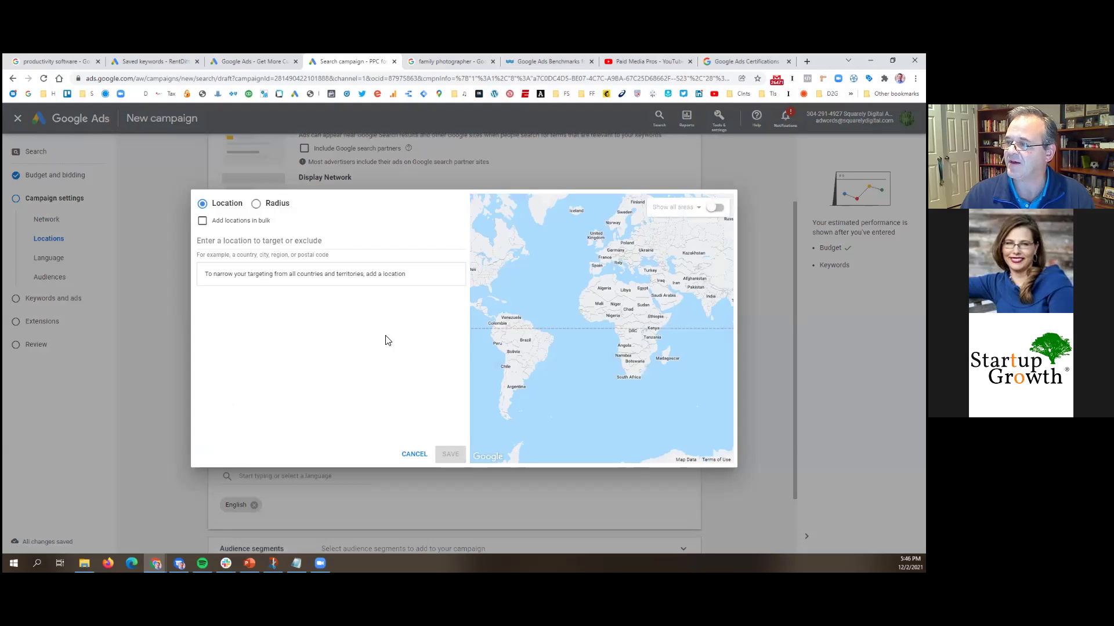
{"action": "left_click", "coordinate": [256, 204]}
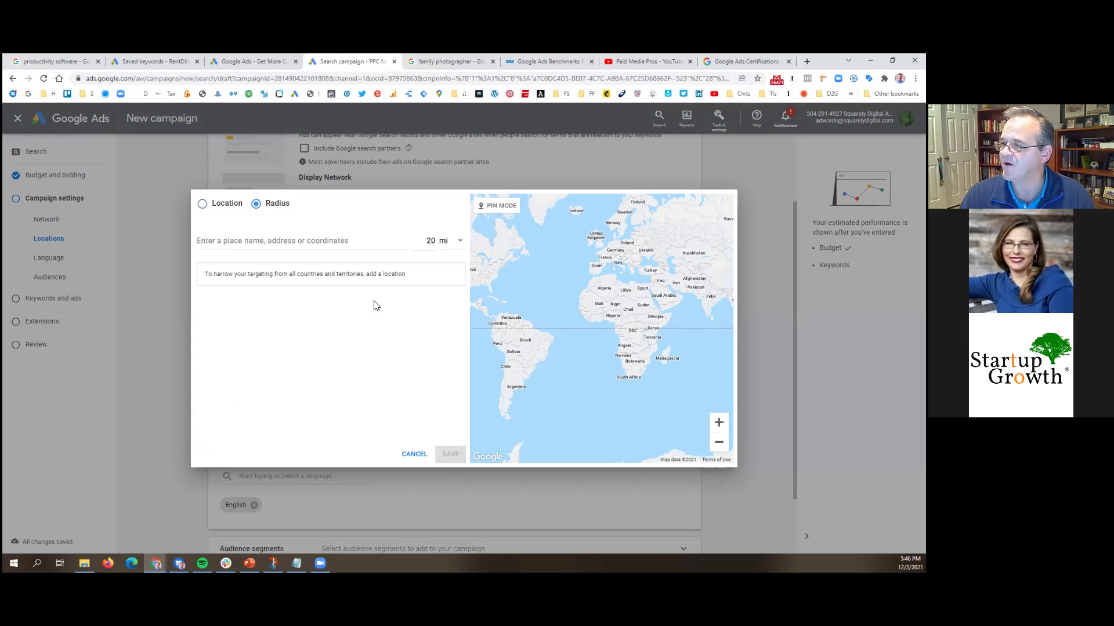
{"action": "left_click", "coordinate": [239, 240]}
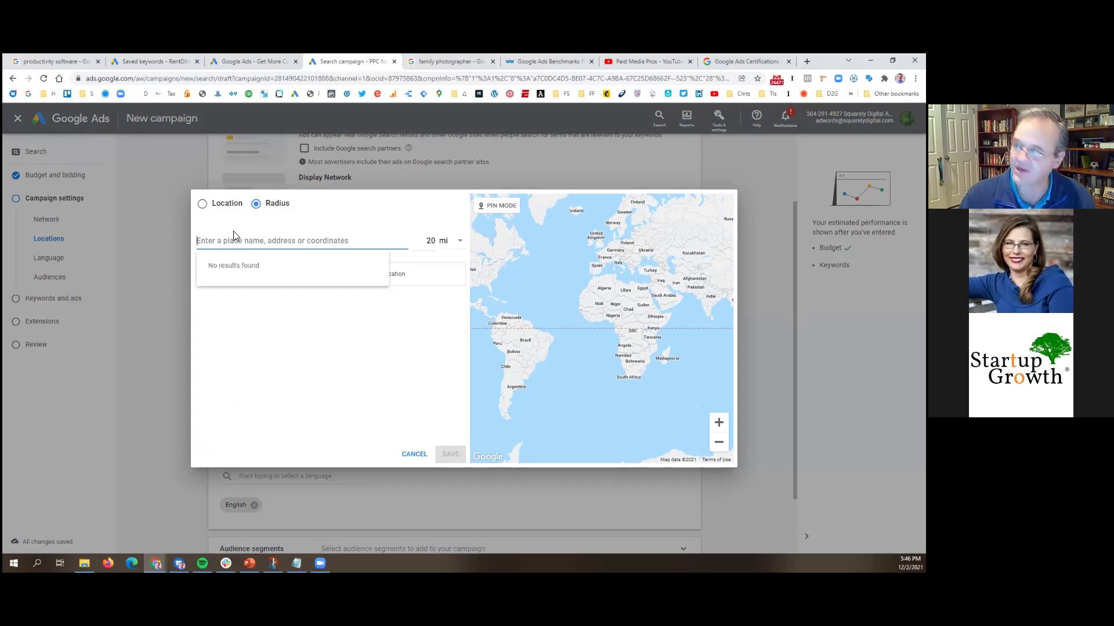
{"action": "left_click", "coordinate": [431, 242]}
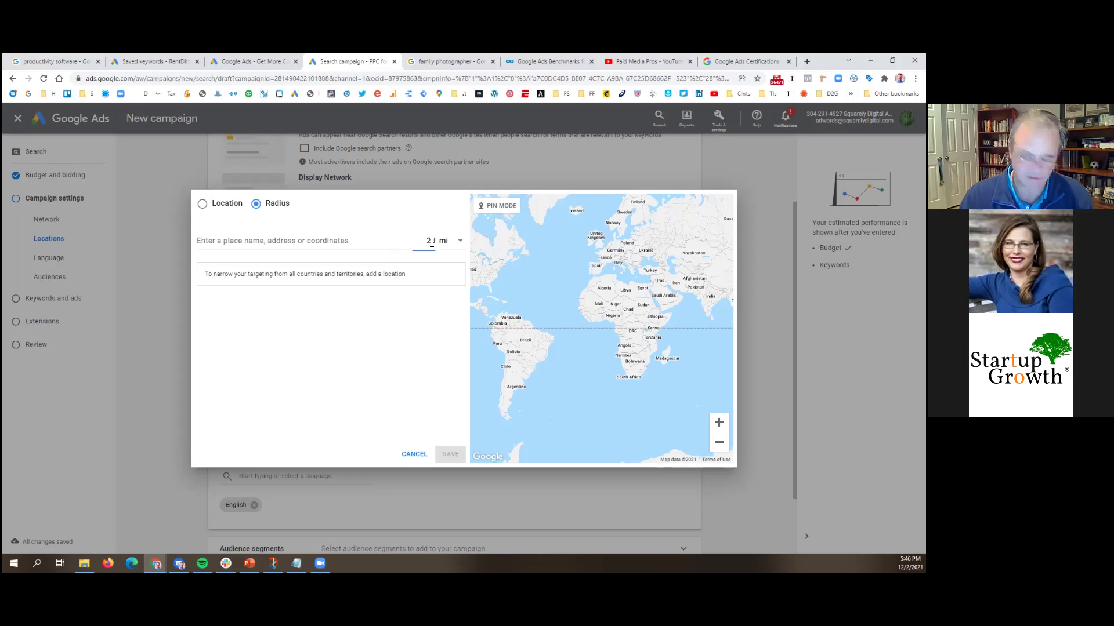
{"action": "left_click", "coordinate": [342, 243]}
{"action": "type", "text": "arli"}
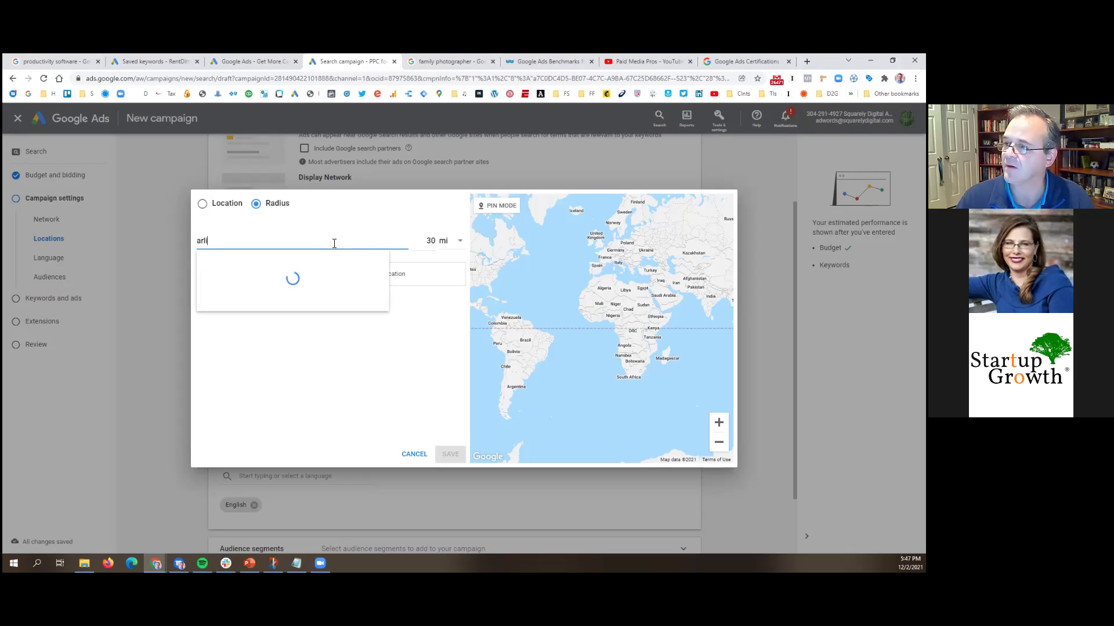
{"action": "type", "text": "ngton"}
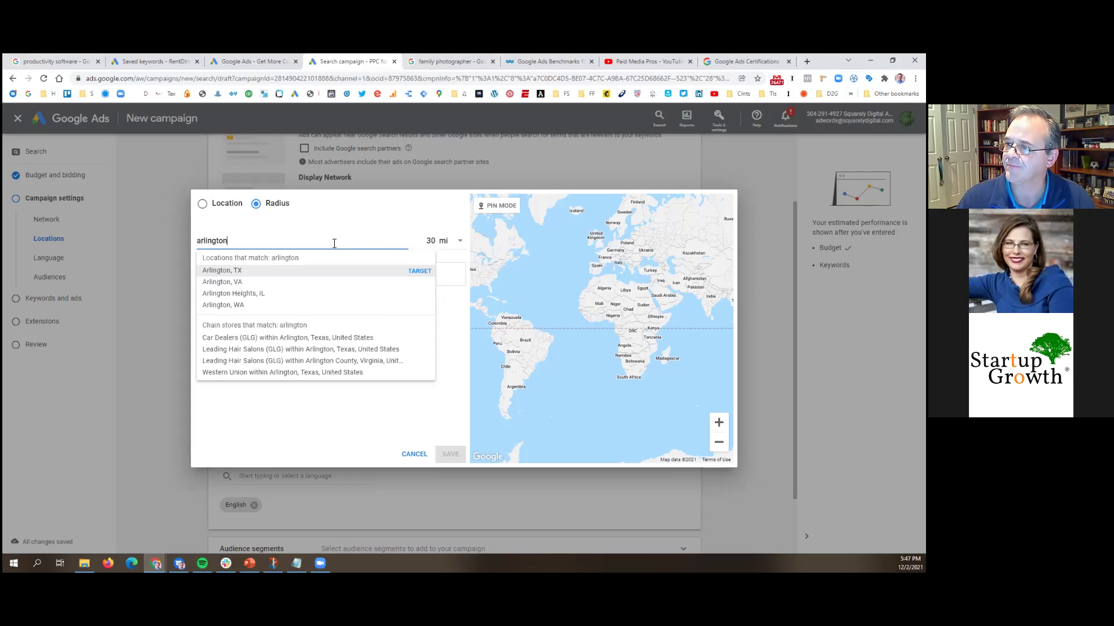
{"action": "left_click", "coordinate": [256, 282]}
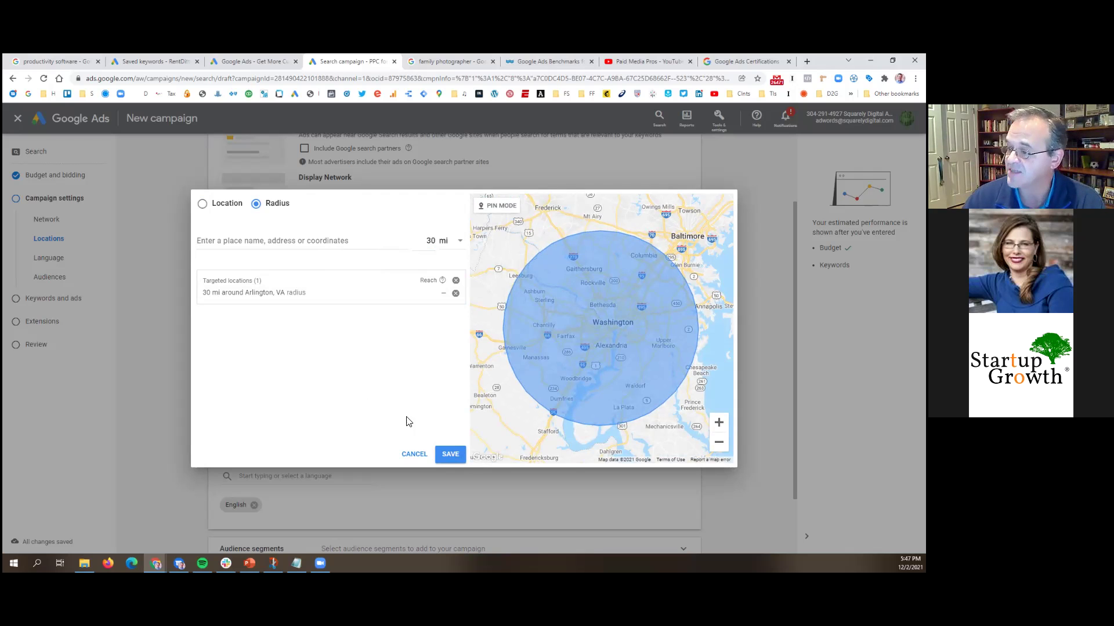
{"action": "left_click", "coordinate": [449, 455]}
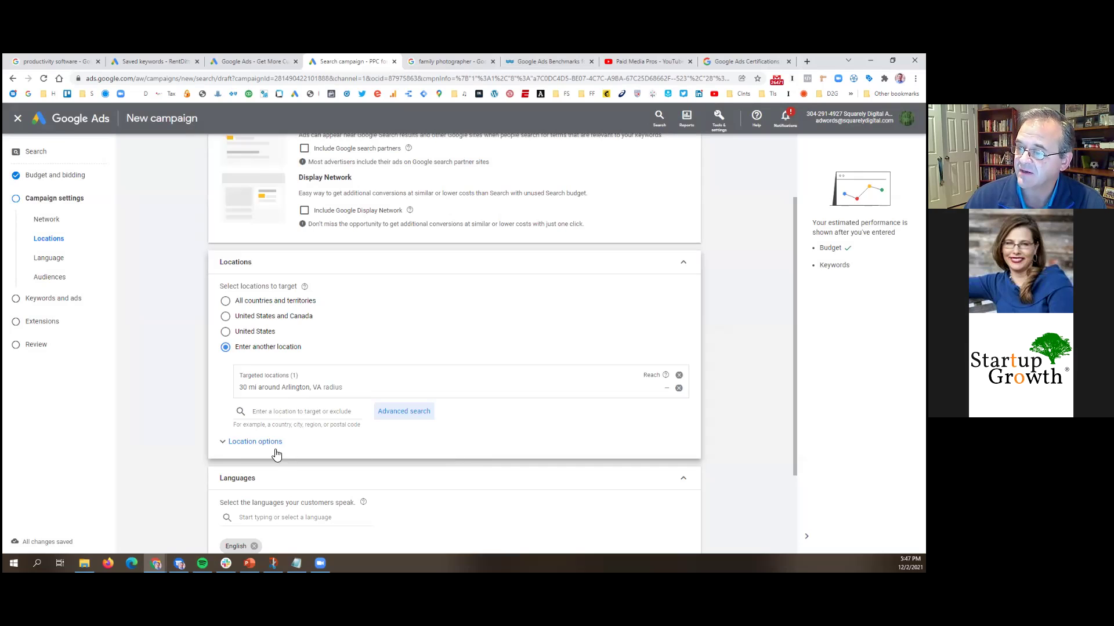
- Look over the location options for presence and interest, collapse them, and proceed to the keywords and ads
{"action": "left_click", "coordinate": [253, 444]}
{"action": "scroll", "coordinate": [149, 346], "scroll_direction": "down", "scroll_amount": 3}
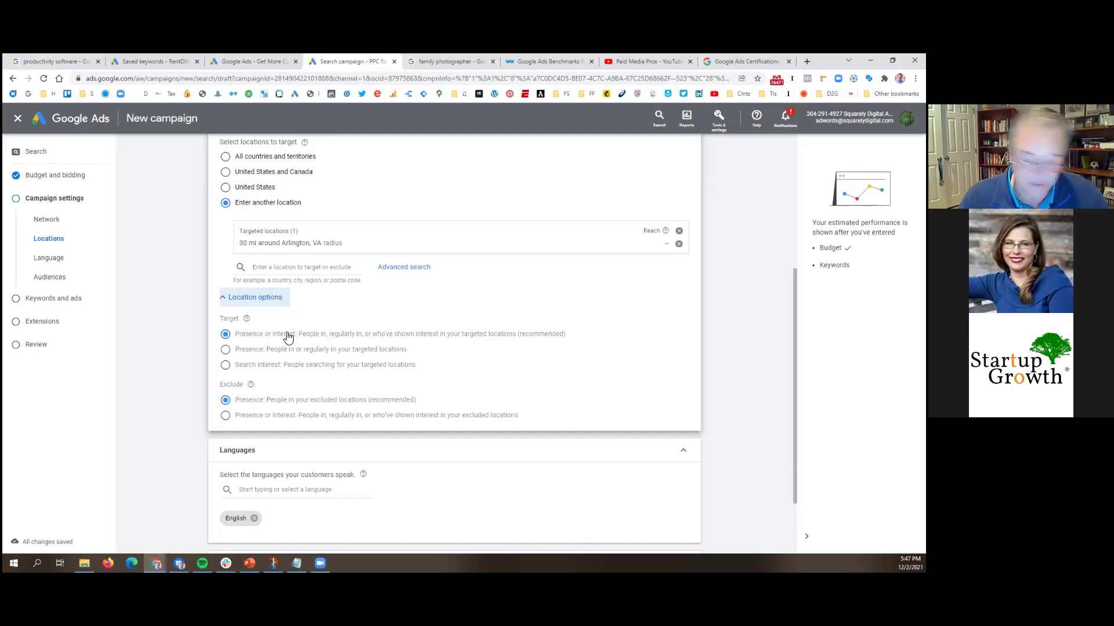
{"action": "scroll", "coordinate": [281, 248], "scroll_direction": "down", "scroll_amount": 2}
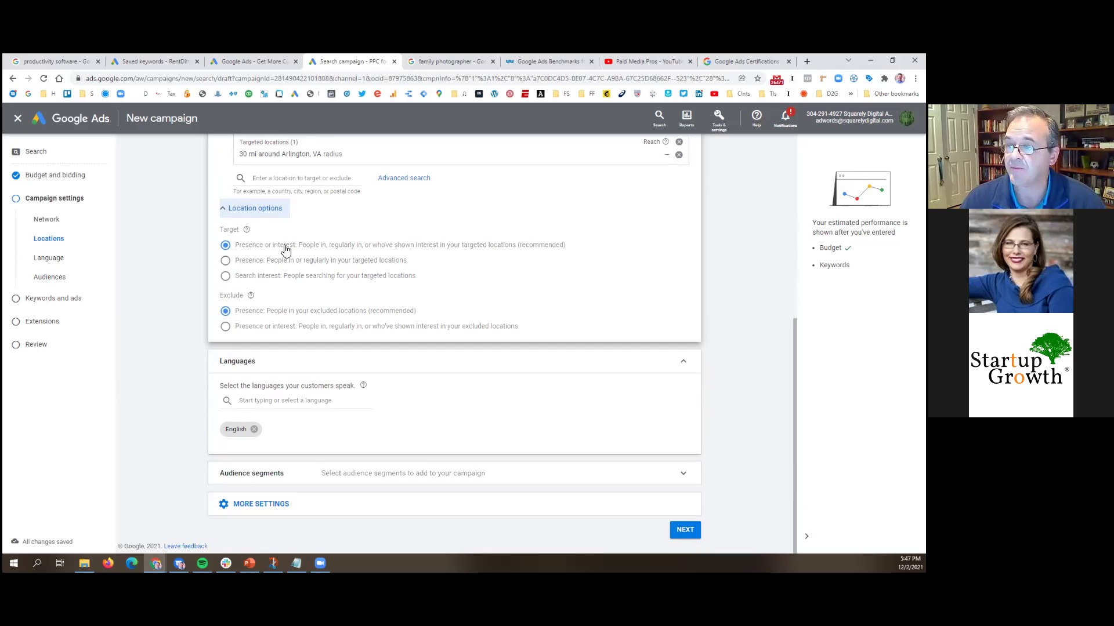
{"action": "left_click", "coordinate": [278, 210]}
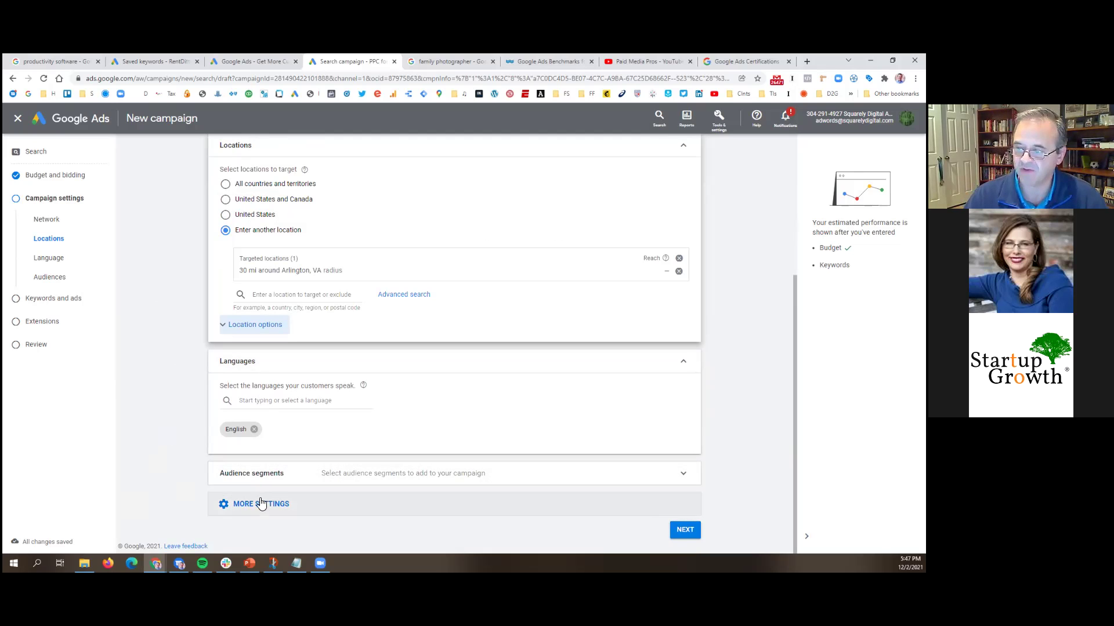
{"action": "left_click", "coordinate": [685, 530]}
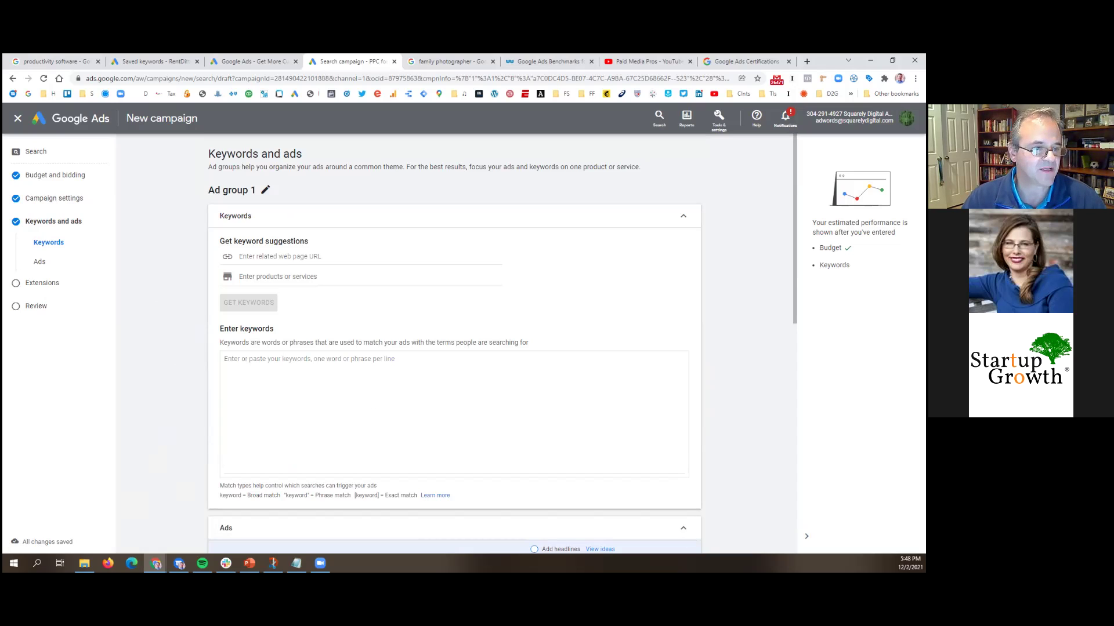
- Enter the keywords family photographers near me, family portrait photography, family portraits, family portrait studio and family pictures photographer, one per line
{"action": "key", "text": "alt+Tab"}
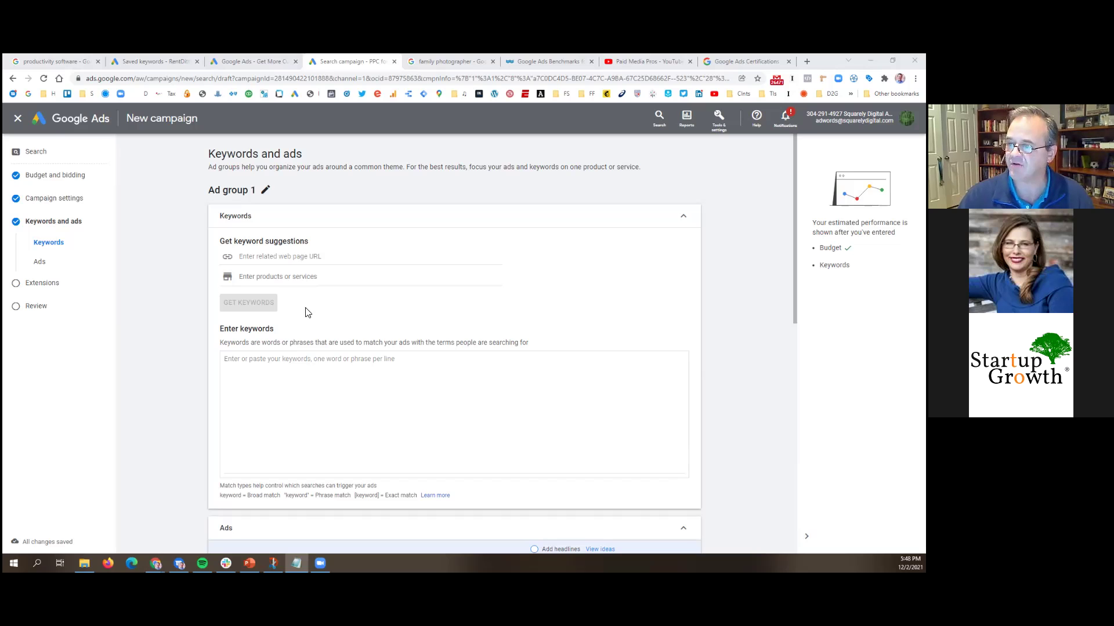
{"action": "left_click", "coordinate": [298, 365]}
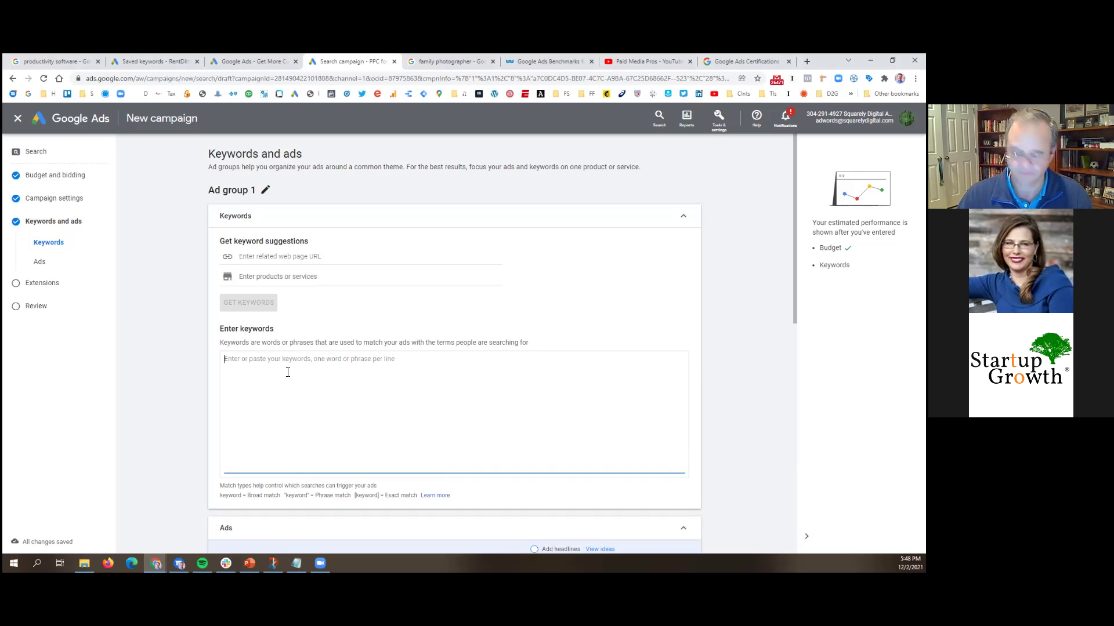
{"action": "type", "text": "family photographers near me family portrait photography family portraits family portrait studio family pictures photographer"}
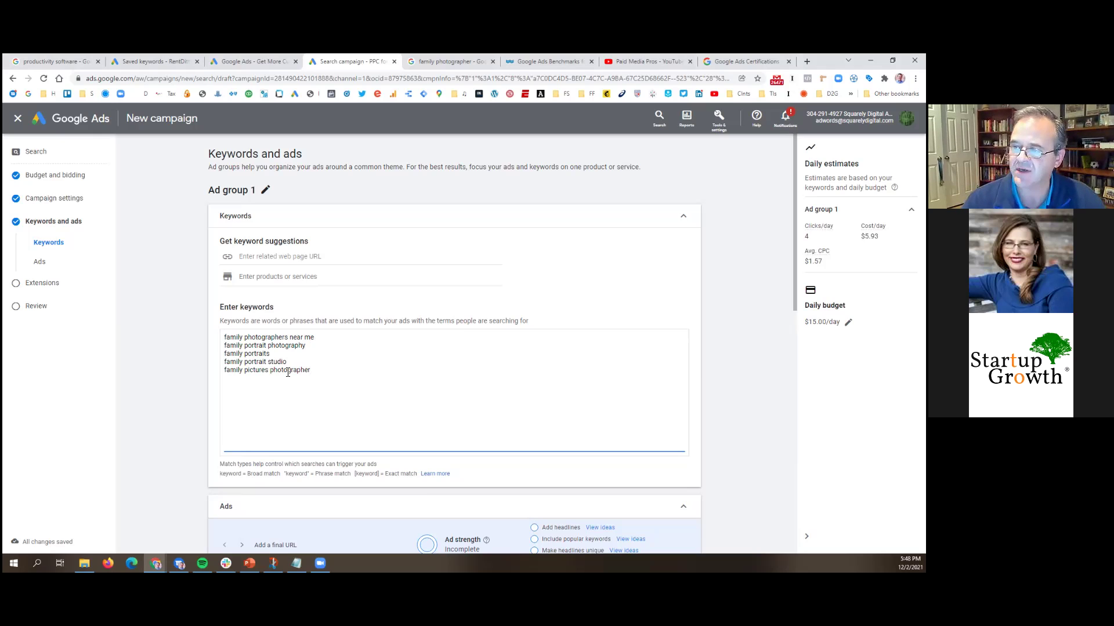
- Examine the broad, phrase and exact match types explained below the keyword list, and the family portraits keyword
{"action": "scroll", "coordinate": [195, 357], "scroll_direction": "down", "scroll_amount": 2}
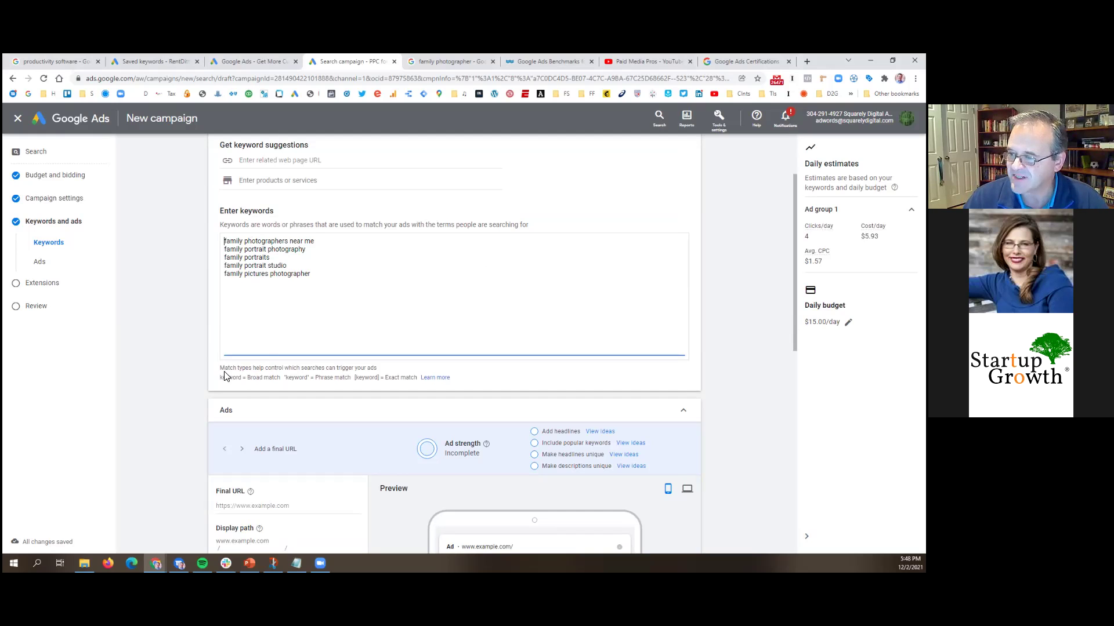
{"action": "left_click_drag", "start_coordinate": [220, 366], "coordinate": [390, 378]}
{"action": "left_click", "coordinate": [388, 379]}
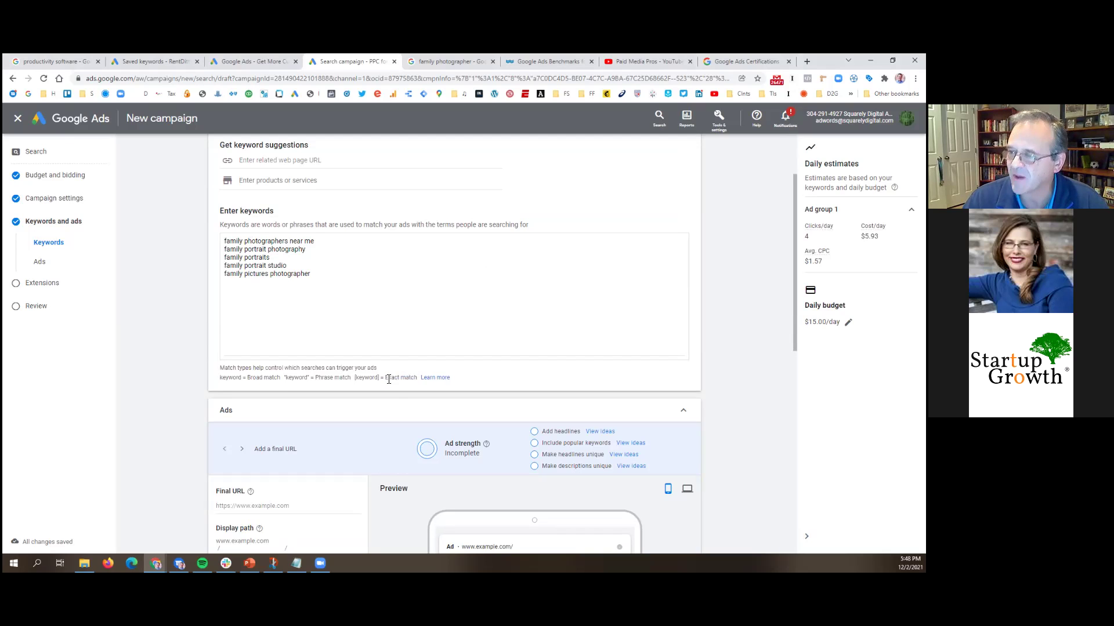
{"action": "left_click", "coordinate": [256, 244]}
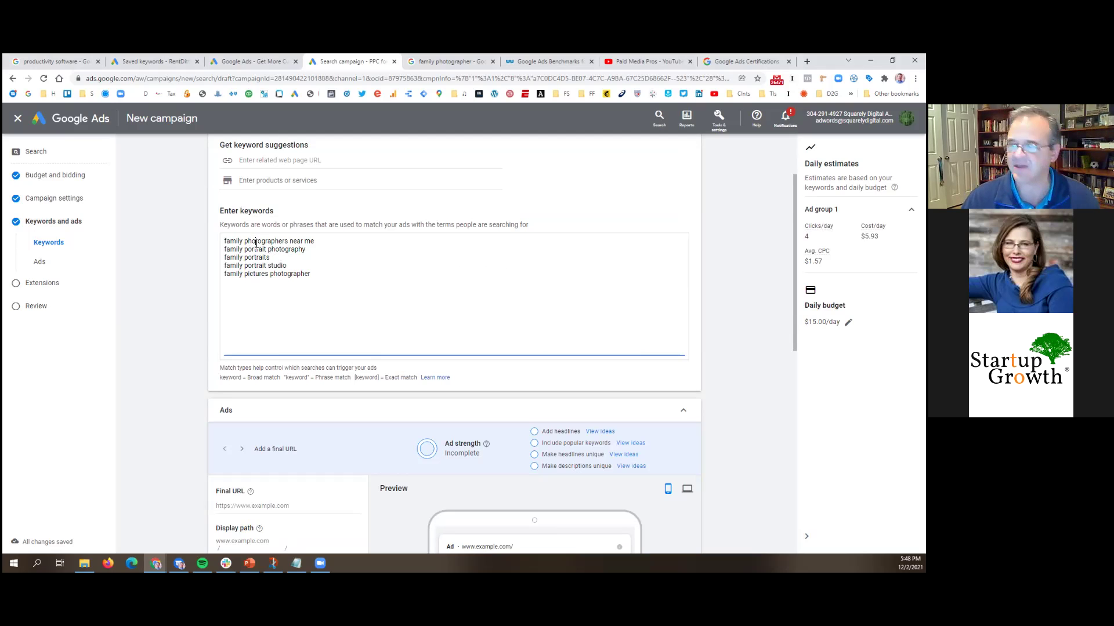
{"action": "left_click_drag", "start_coordinate": [251, 378], "coordinate": [266, 381]}
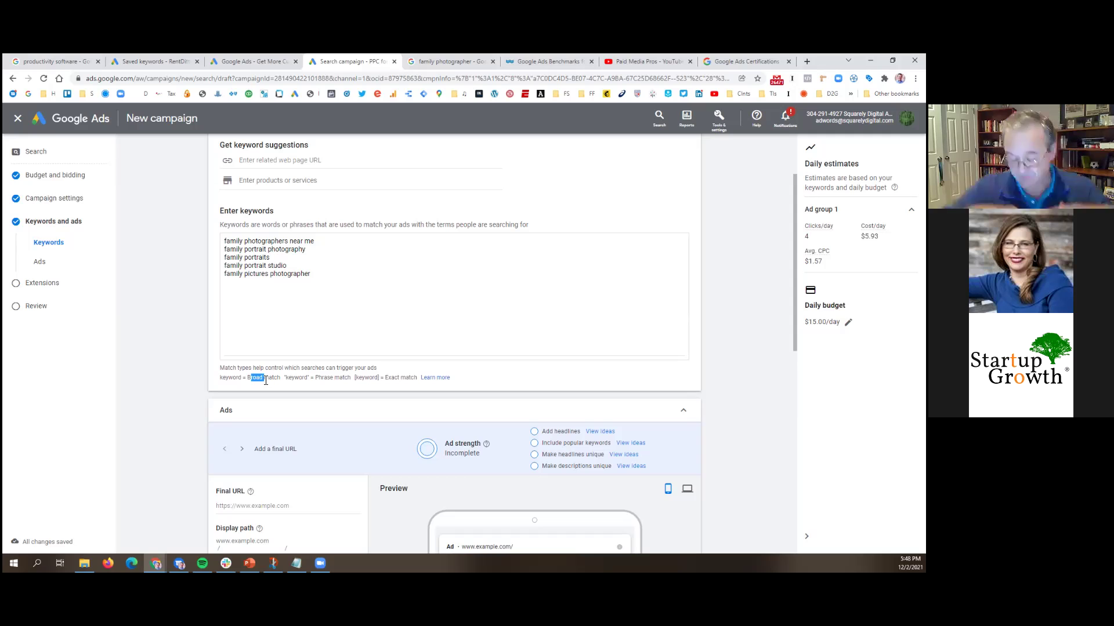
{"action": "double_click", "coordinate": [320, 376]}
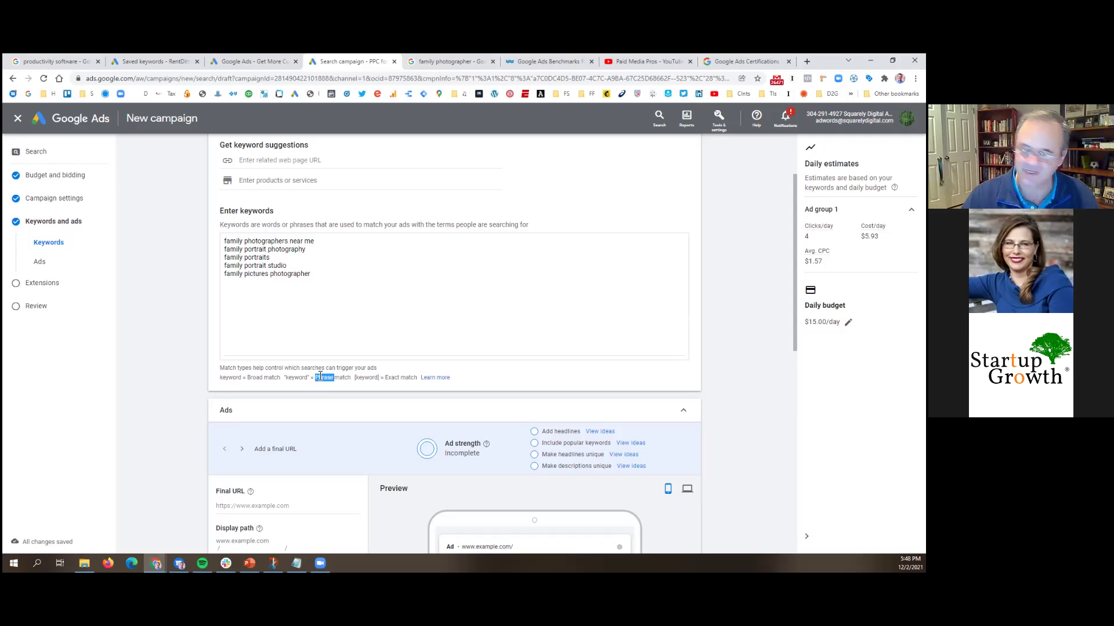
{"action": "double_click", "coordinate": [392, 378]}
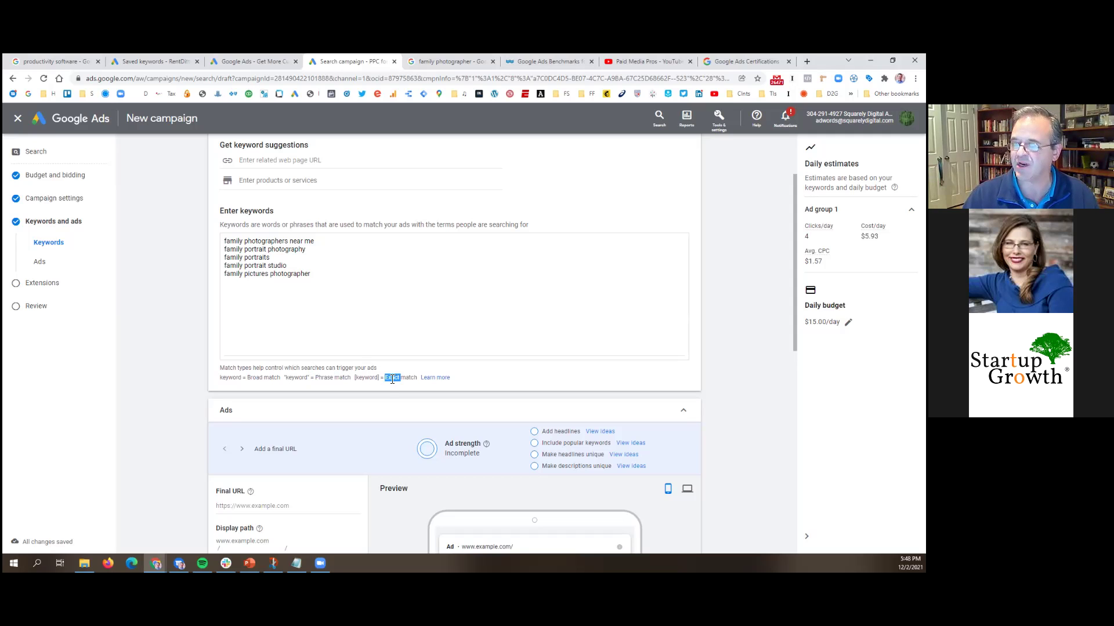
{"action": "left_click", "coordinate": [392, 380]}
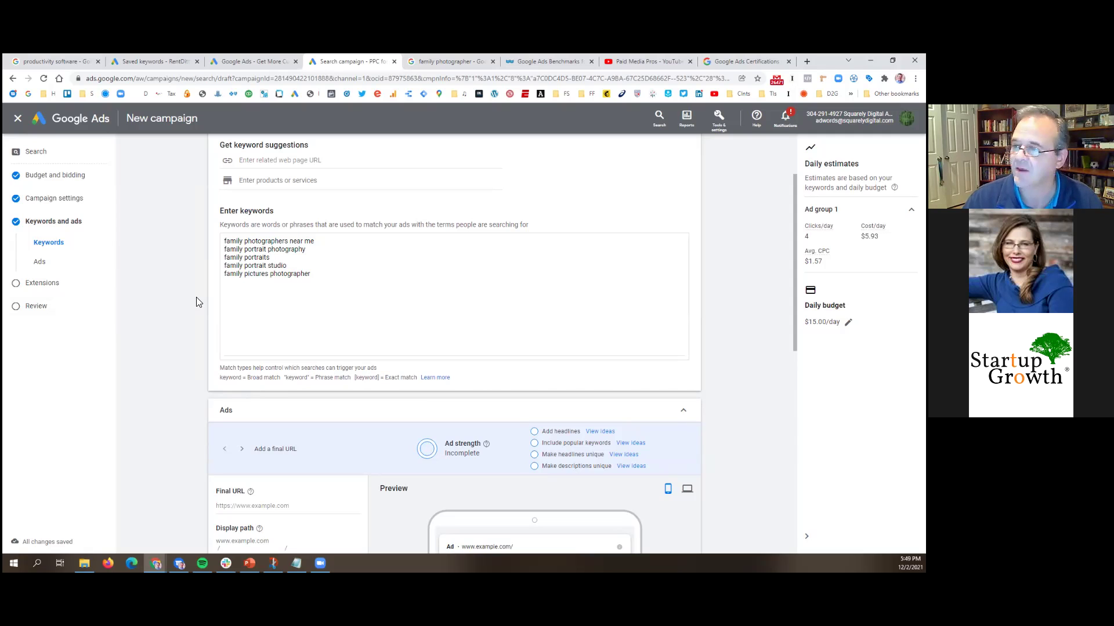
{"action": "left_click", "coordinate": [224, 259]}
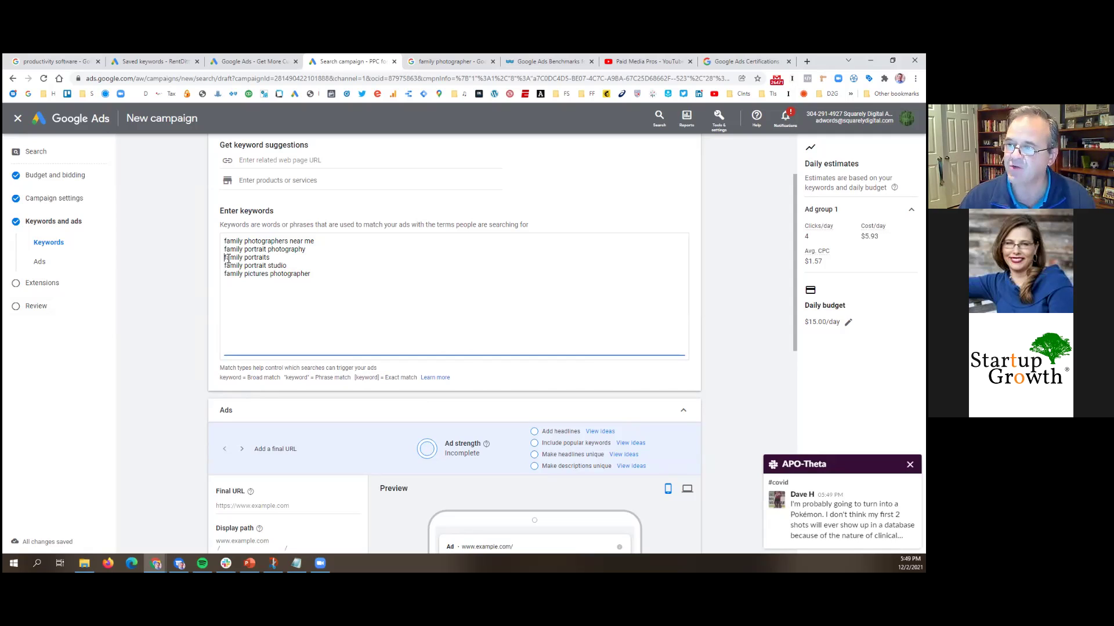
{"action": "triple_click", "coordinate": [229, 259]}
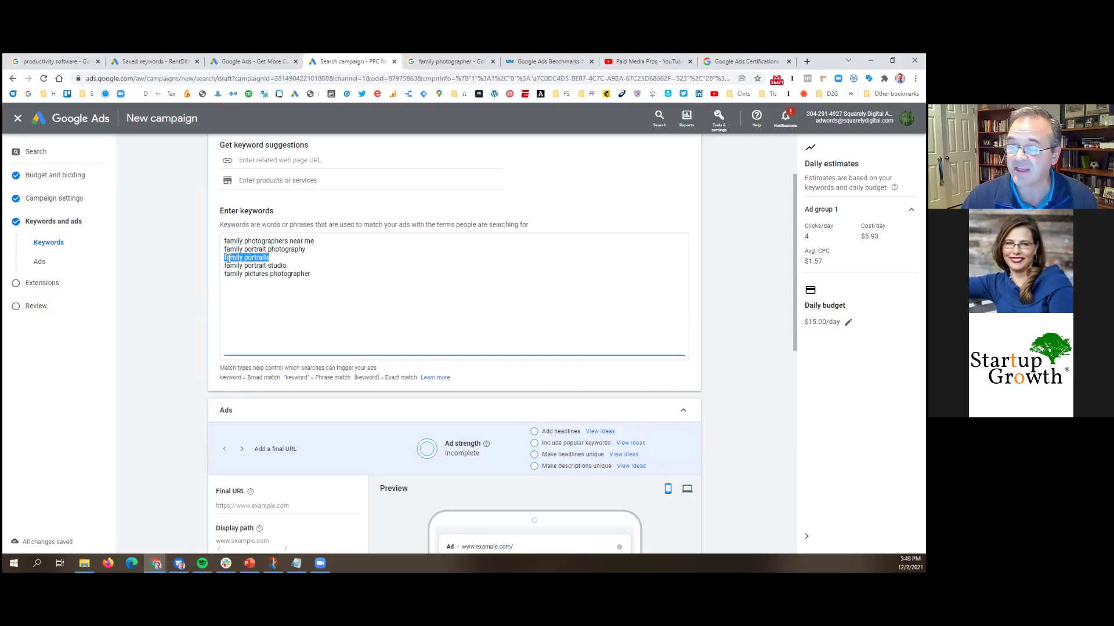
{"action": "left_click", "coordinate": [228, 258]}
{"action": "triple_click", "coordinate": [228, 259]}
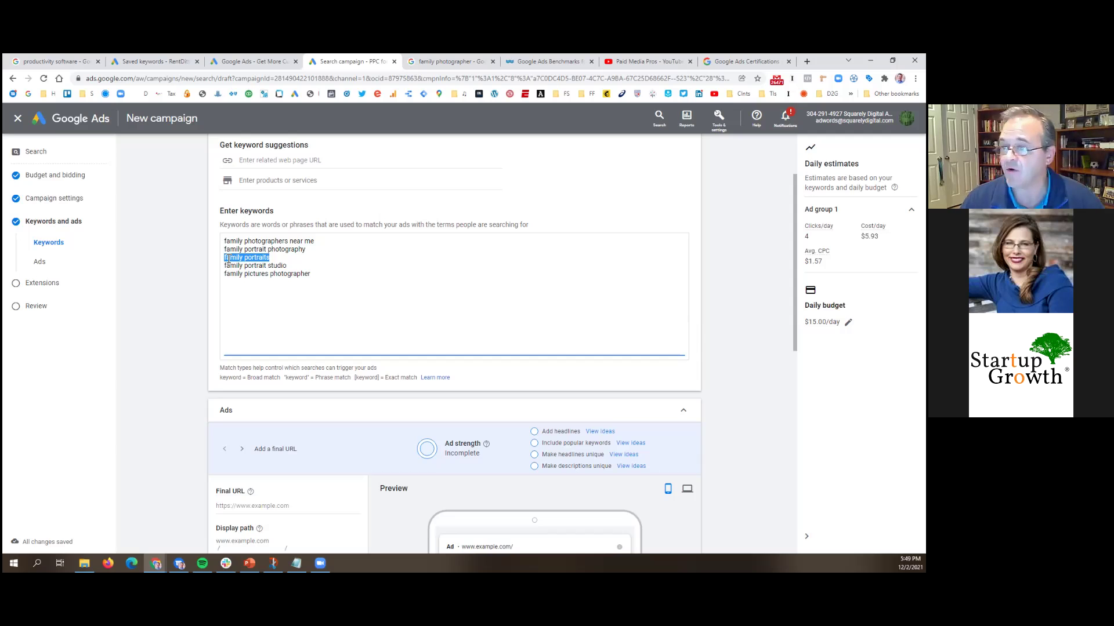
- Enclose the keyword family photographers near me in square brackets to make it exact match
{"action": "key", "text": "Up"}
{"action": "key", "text": "Up"}
{"action": "type", "text": "["}
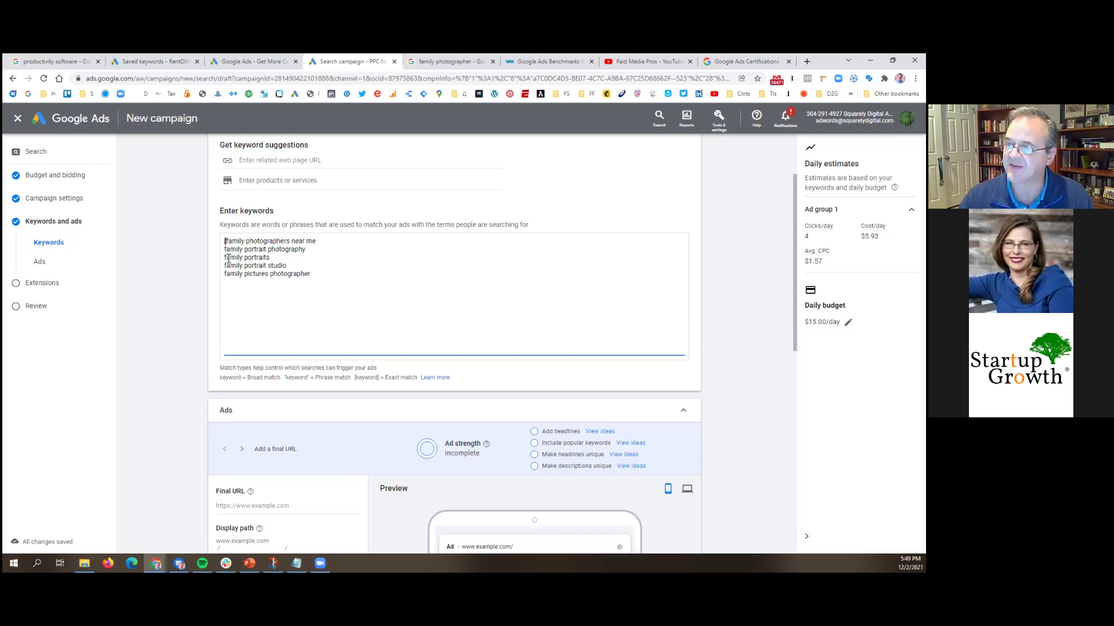
{"action": "type", "text": "]"}
{"action": "key", "text": "Right"}
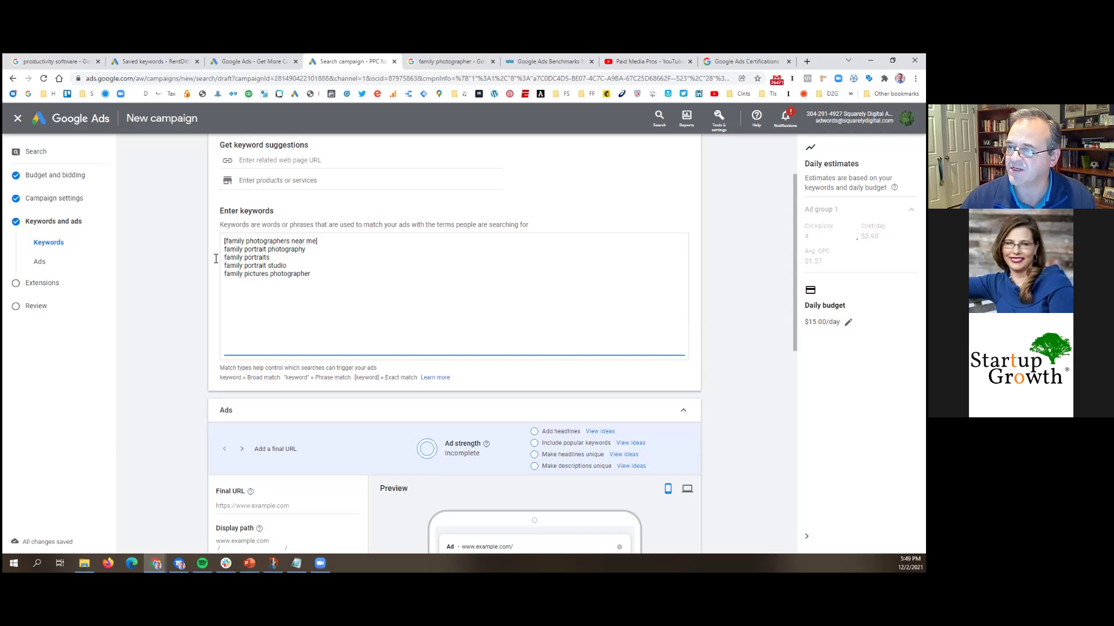
- Review the keyword notation for each match type: plain text, quotation marks and square brackets
{"action": "left_click", "coordinate": [243, 381]}
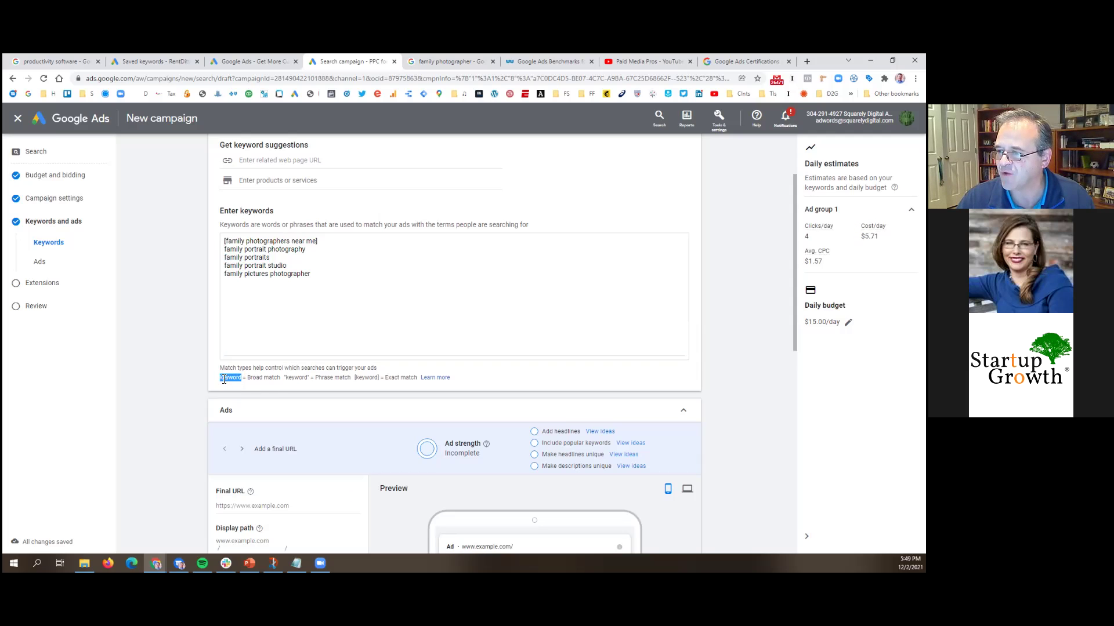
{"action": "double_click", "coordinate": [230, 378]}
{"action": "left_click", "coordinate": [305, 378]}
{"action": "left_click_drag", "start_coordinate": [284, 378], "coordinate": [311, 378]}
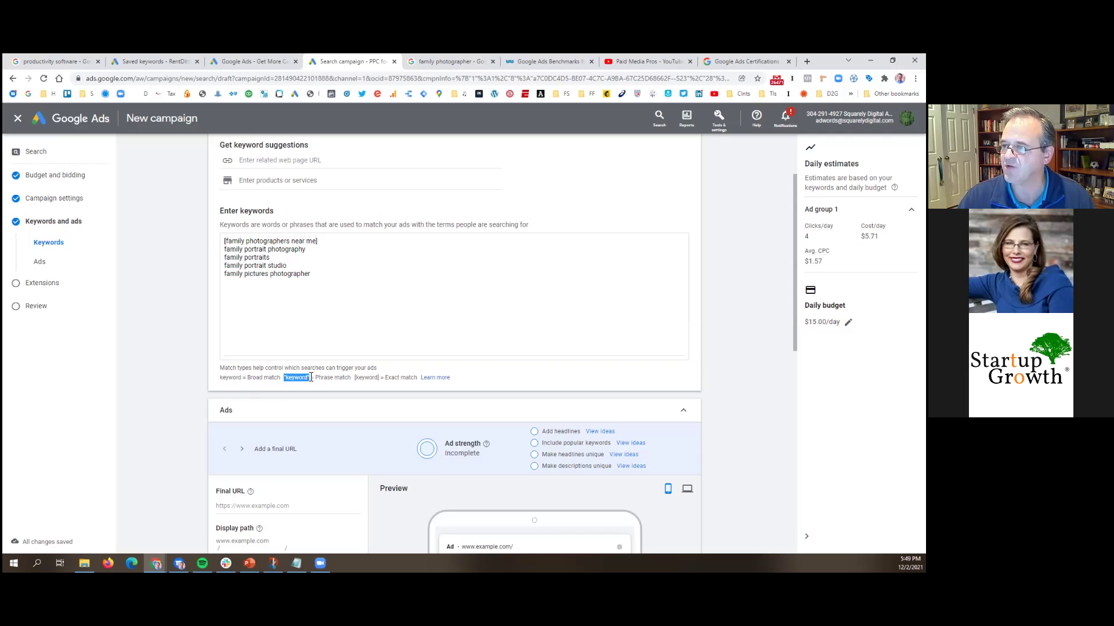
{"action": "left_click_drag", "start_coordinate": [354, 378], "coordinate": [382, 377]}
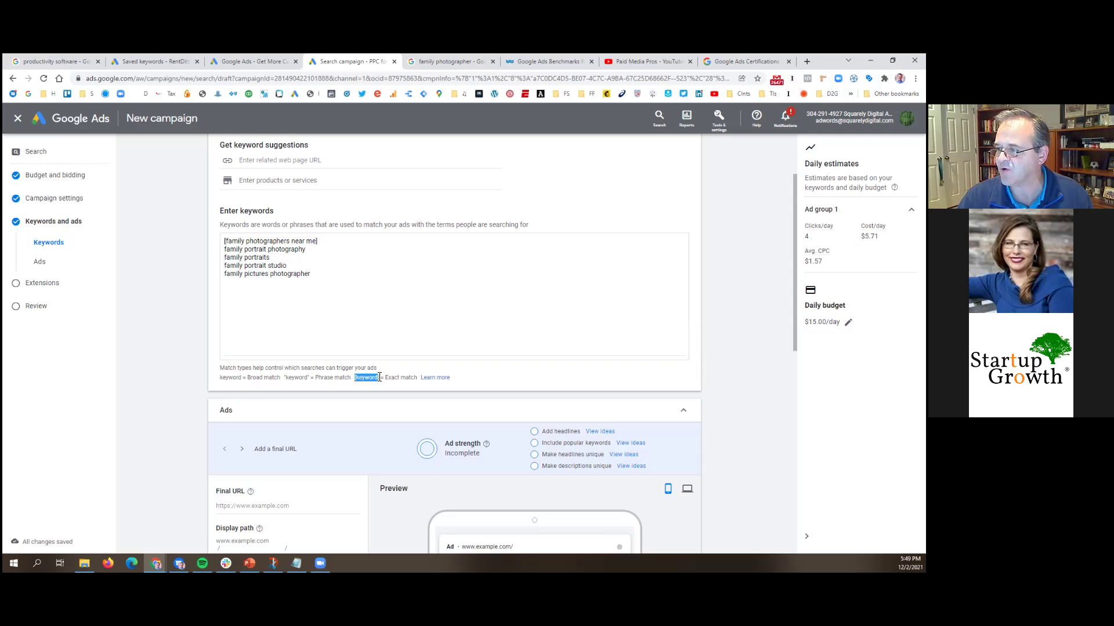
- Make family portrait photography and family portraits exact match keywords by enclosing each in square brackets
{"action": "left_click", "coordinate": [322, 251]}
{"action": "type", "text": "]"}
{"action": "key", "text": "Home"}
{"action": "type", "text": "["}
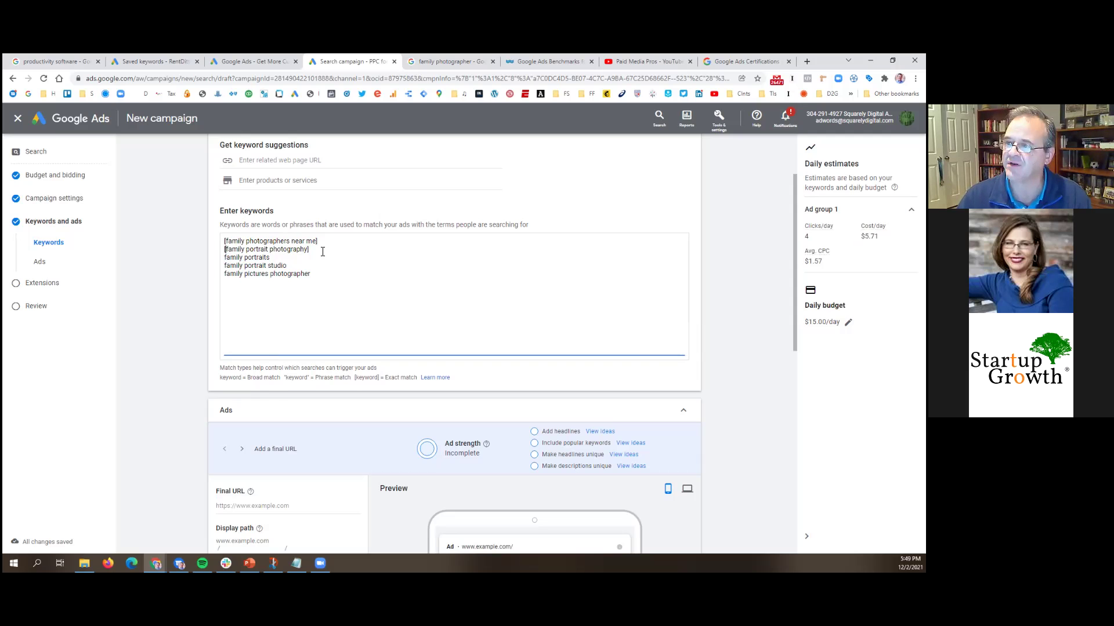
{"action": "type", "text": "["}
{"action": "key", "text": "End"}
{"action": "type", "text": "]"}
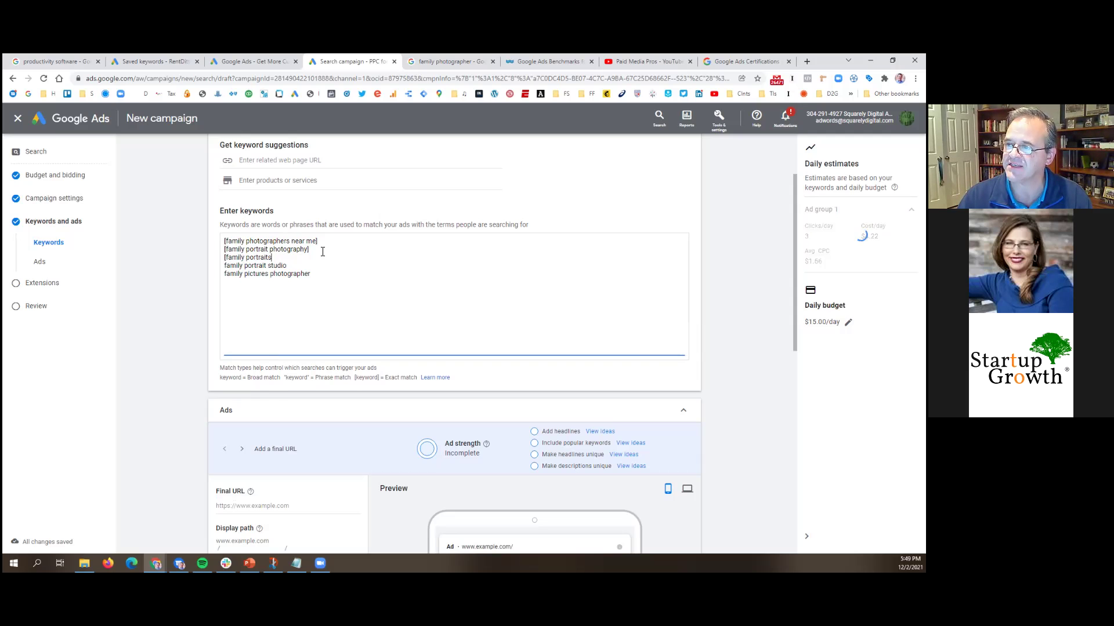
- Make family portrait studio and family pictures photographer exact match keywords by enclosing each in square brackets
{"action": "key", "text": "Right"}
{"action": "type", "text": "["}
{"action": "key", "text": "End"}
{"action": "type", "text": "]"}
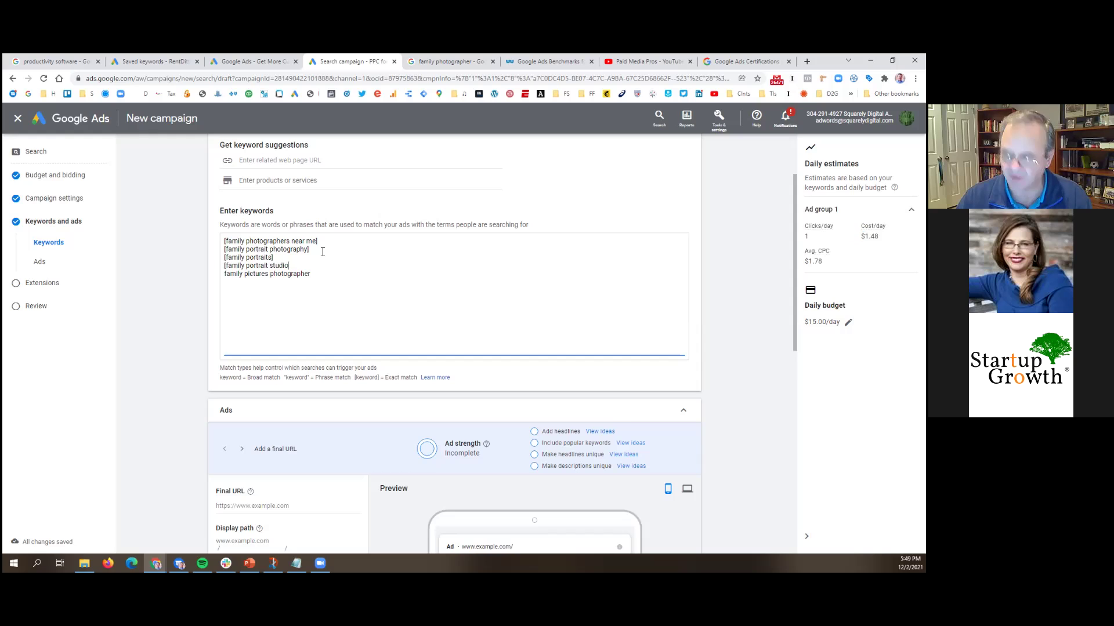
{"action": "key", "text": "Right"}
{"action": "type", "text": "["}
{"action": "key", "text": "End"}
{"action": "type", "text": "]"}
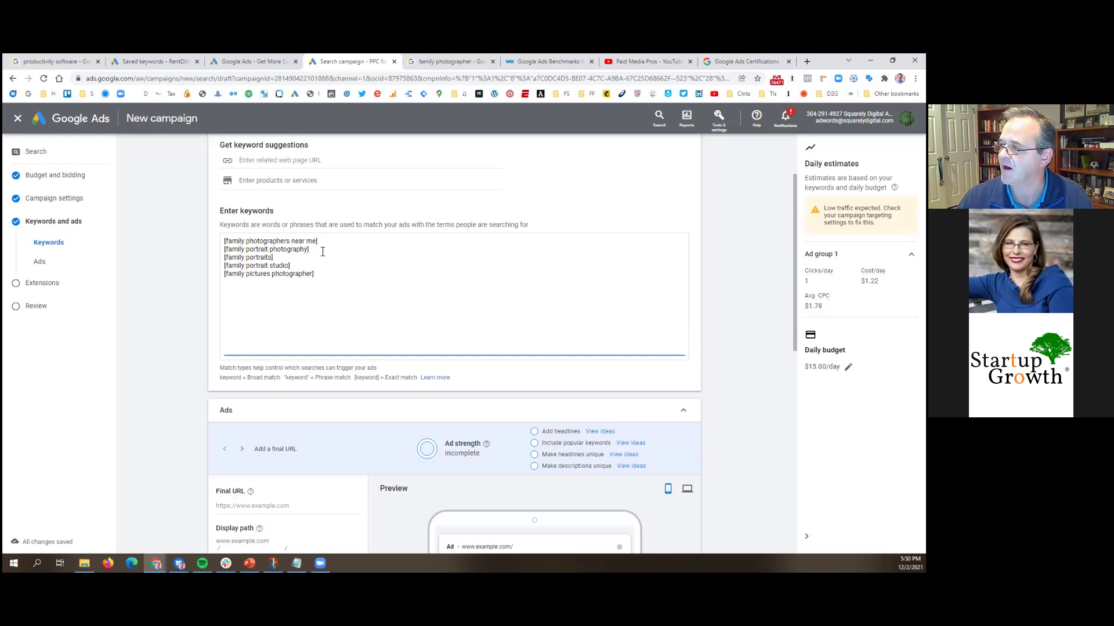
{"action": "scroll", "coordinate": [134, 368], "scroll_direction": "down", "scroll_amount": 3}
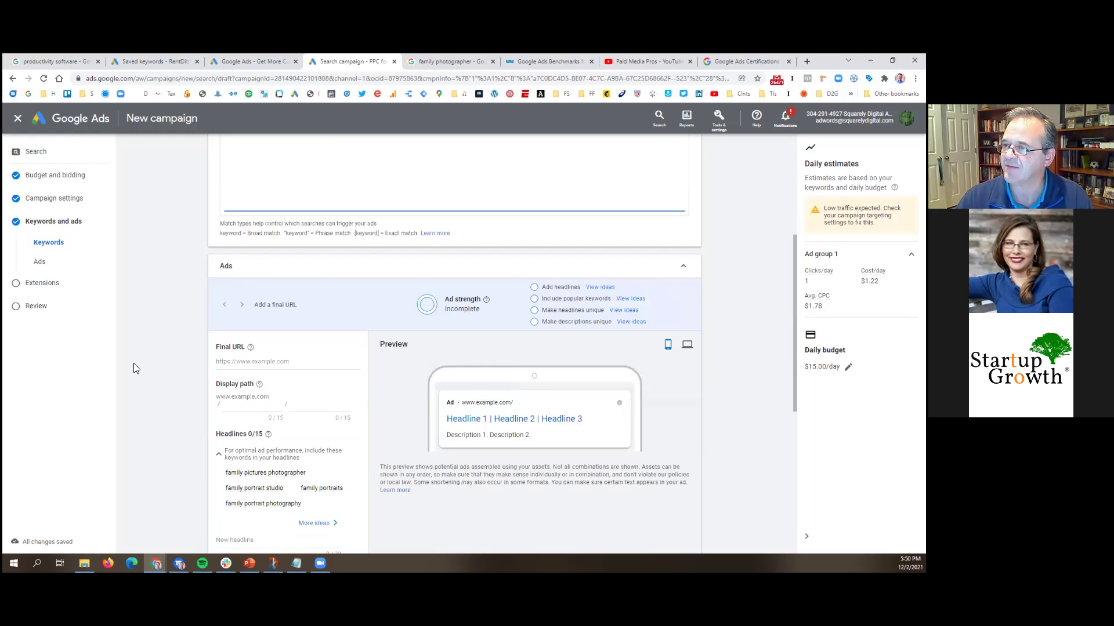
- Set the ad's final URL to squarelydigital.com
{"action": "scroll", "coordinate": [133, 368], "scroll_direction": "down", "scroll_amount": 2}
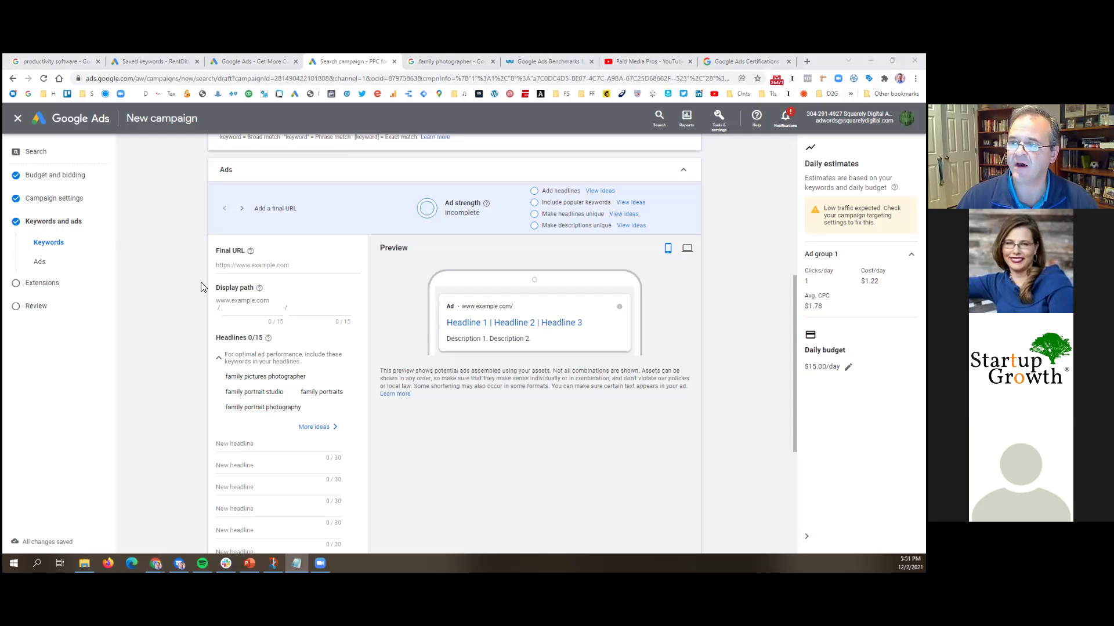
{"action": "scroll", "coordinate": [164, 290], "scroll_direction": "up", "scroll_amount": 4}
{"action": "scroll", "coordinate": [164, 290], "scroll_direction": "down", "scroll_amount": 5}
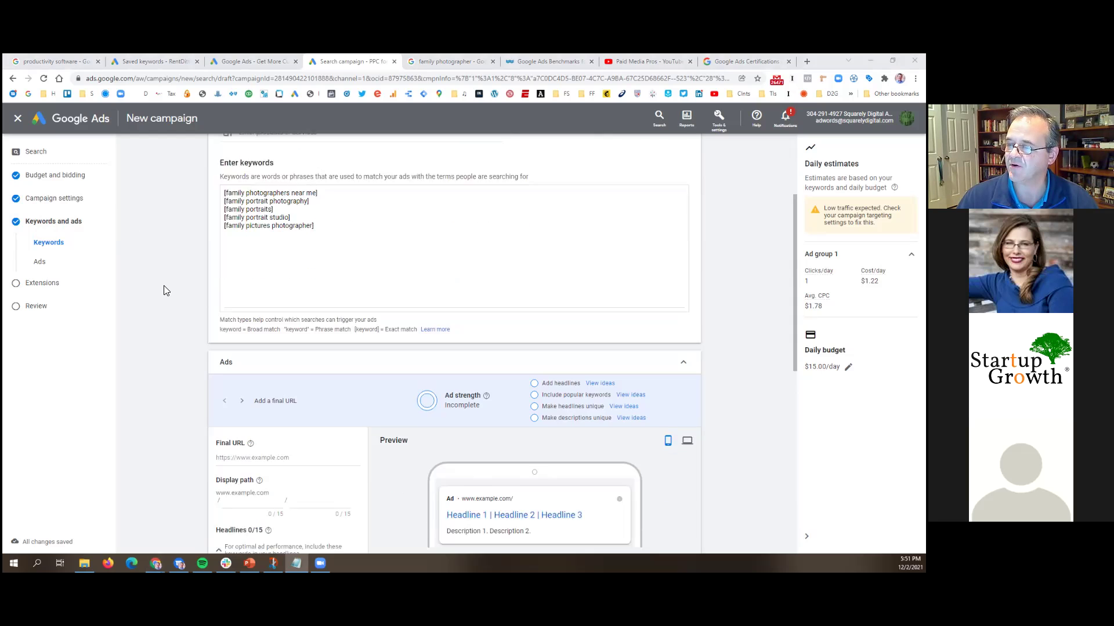
{"action": "scroll", "coordinate": [164, 290], "scroll_direction": "down", "scroll_amount": 1}
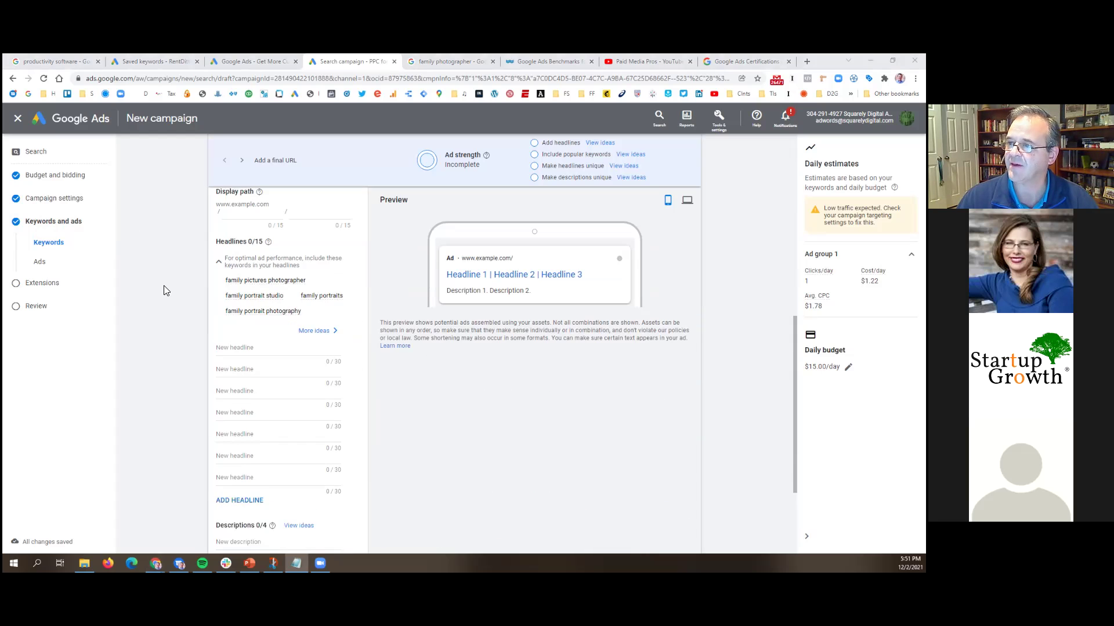
{"action": "scroll", "coordinate": [164, 290], "scroll_direction": "up", "scroll_amount": 2}
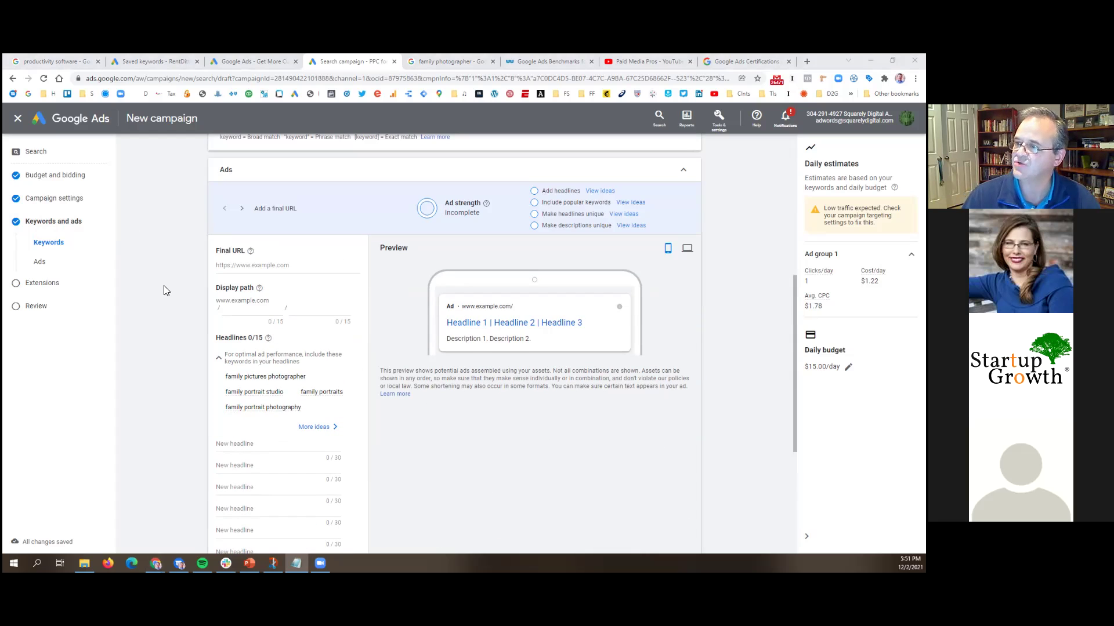
{"action": "left_click", "coordinate": [237, 267]}
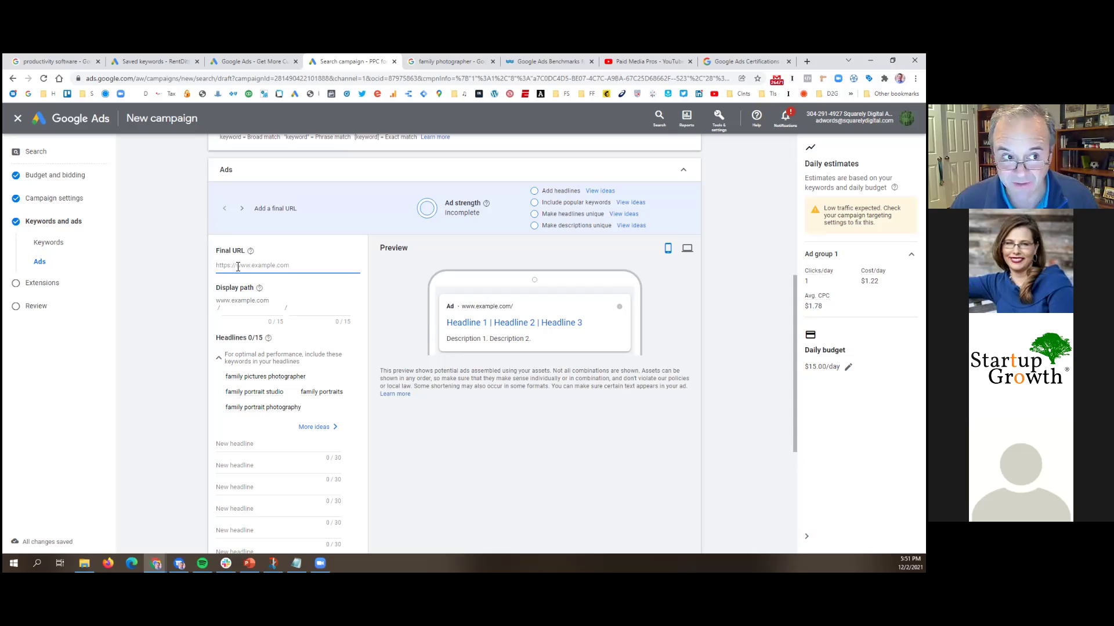
{"action": "type", "text": "squalre"}
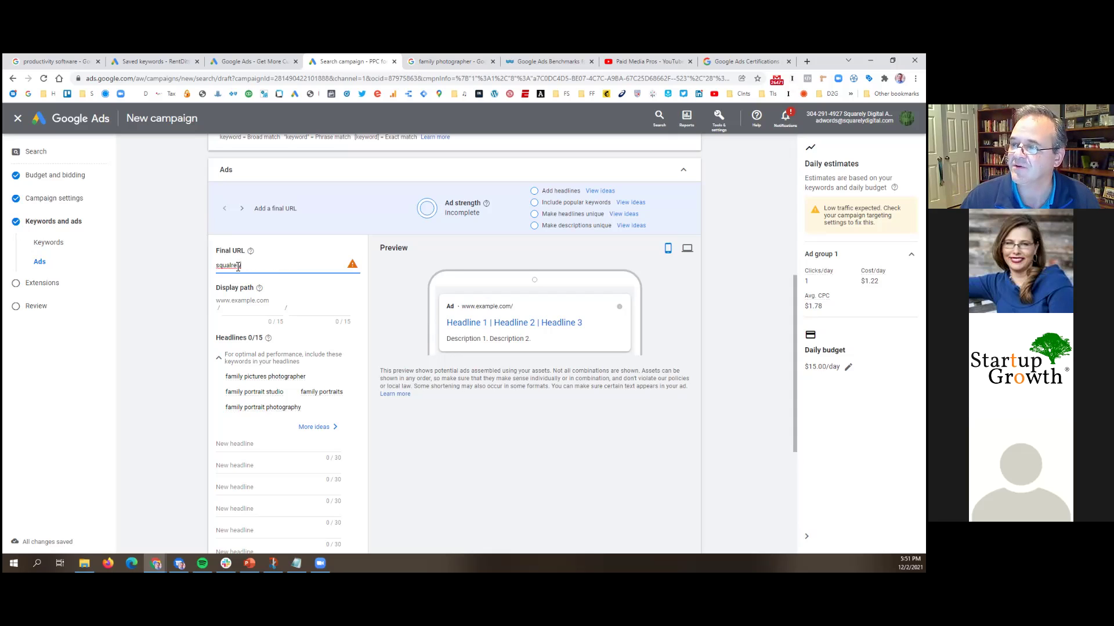
{"action": "key", "text": "BackSpace"}
{"action": "key", "text": "BackSpace"}
{"action": "key", "text": "BackSpace"}
{"action": "key", "text": "BackSpace"}
{"action": "key", "text": "BackSpace"}
{"action": "type", "text": "relydig"}
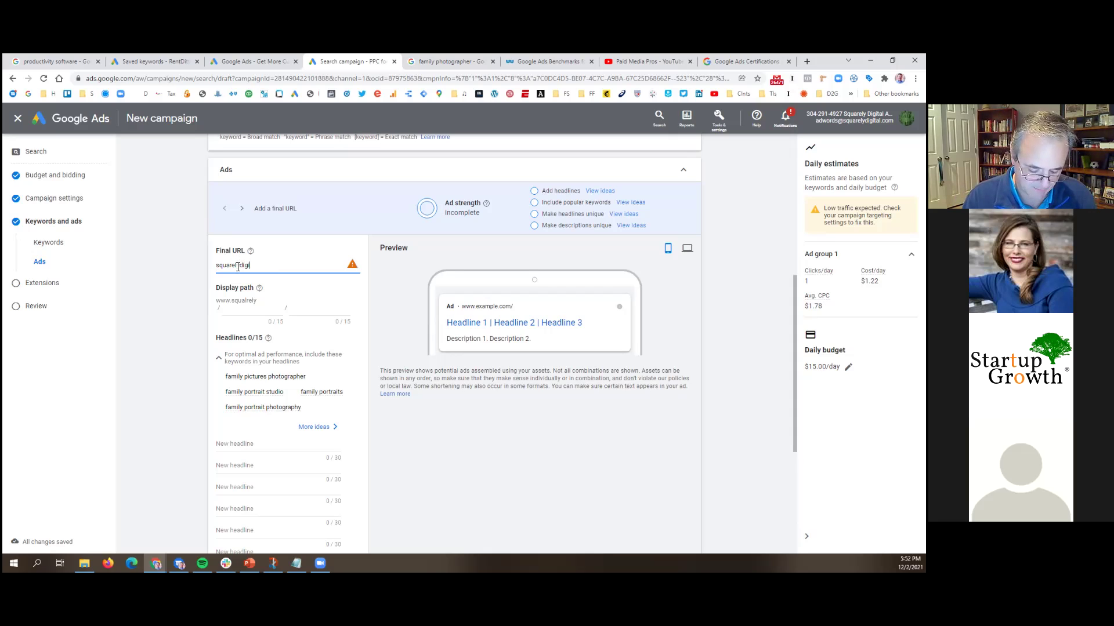
{"action": "type", "text": "ital.com"}
{"action": "key", "text": "Tab"}
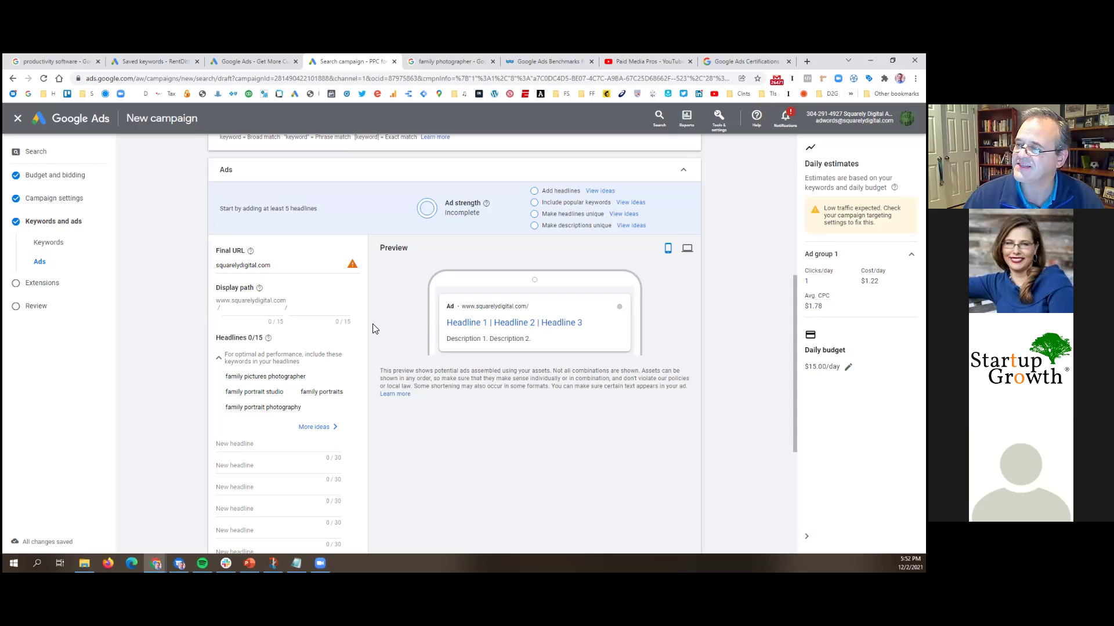
- Fill in the ad's display path with family as the first part and portraits as the second
{"action": "left_click_drag", "start_coordinate": [220, 290], "coordinate": [248, 290]}
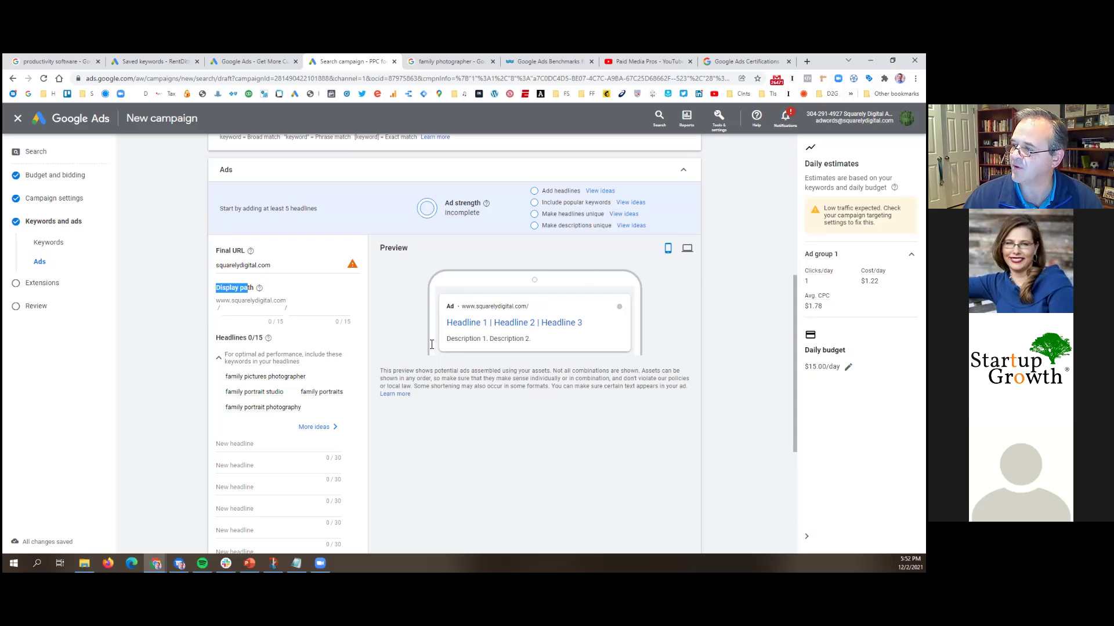
{"action": "left_click", "coordinate": [474, 312]}
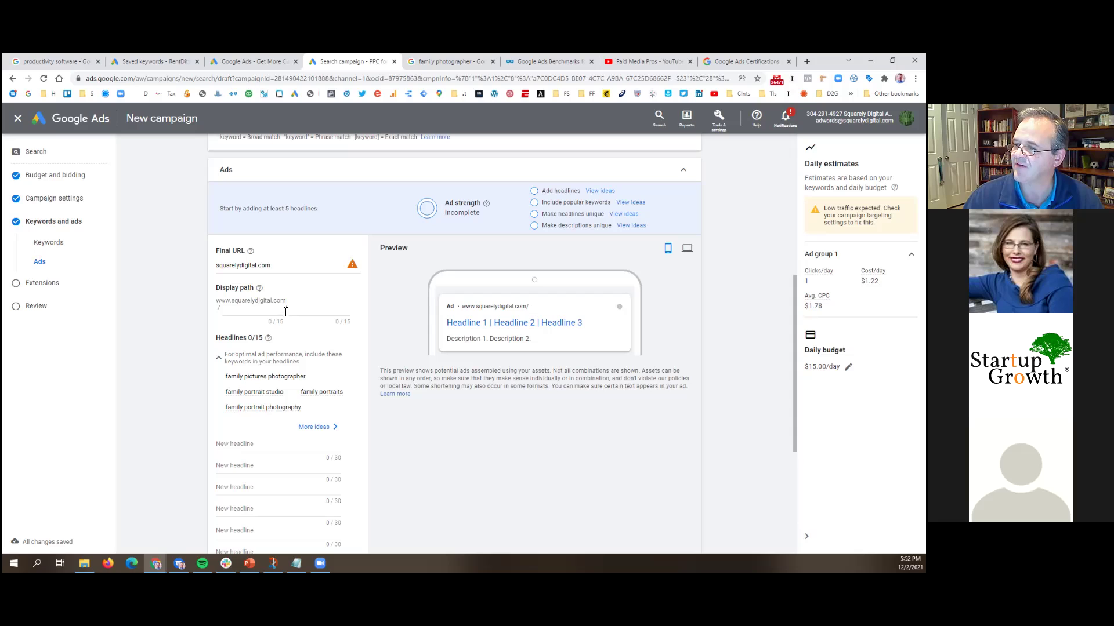
{"action": "left_click", "coordinate": [246, 313]}
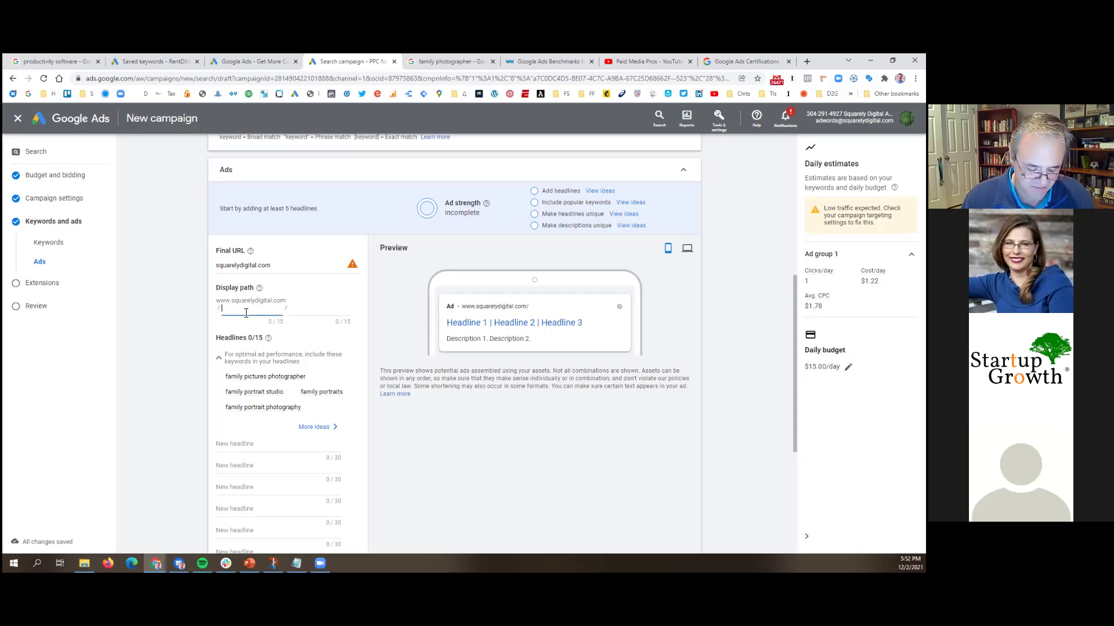
{"action": "type", "text": "family"}
{"action": "key", "text": "Tab"}
{"action": "type", "text": "portraits"}
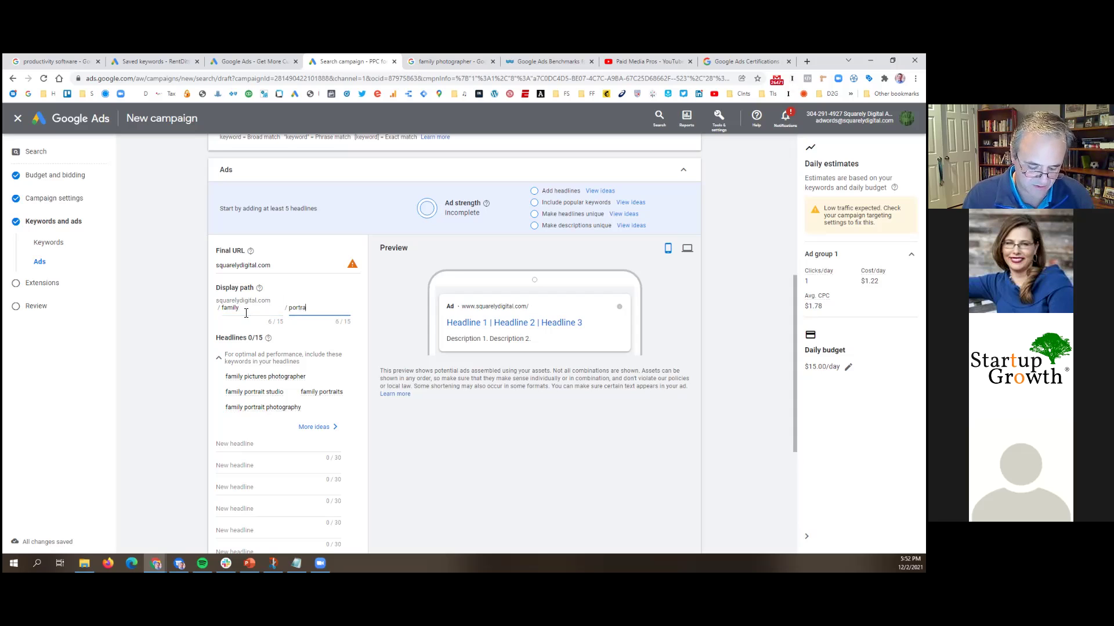
{"action": "left_click", "coordinate": [246, 314]}
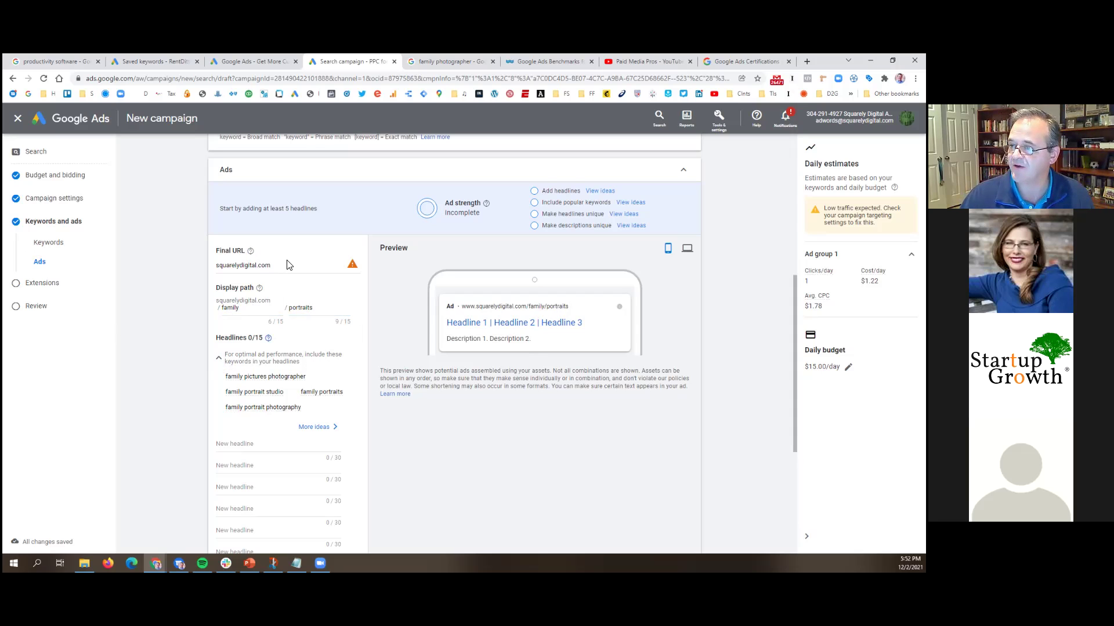
- Enter Family Photography and Family Portrait Professionals as the ad's first two headlines
{"action": "scroll", "coordinate": [169, 339], "scroll_direction": "down", "scroll_amount": 1}
{"action": "scroll", "coordinate": [268, 338], "scroll_direction": "down", "scroll_amount": 1}
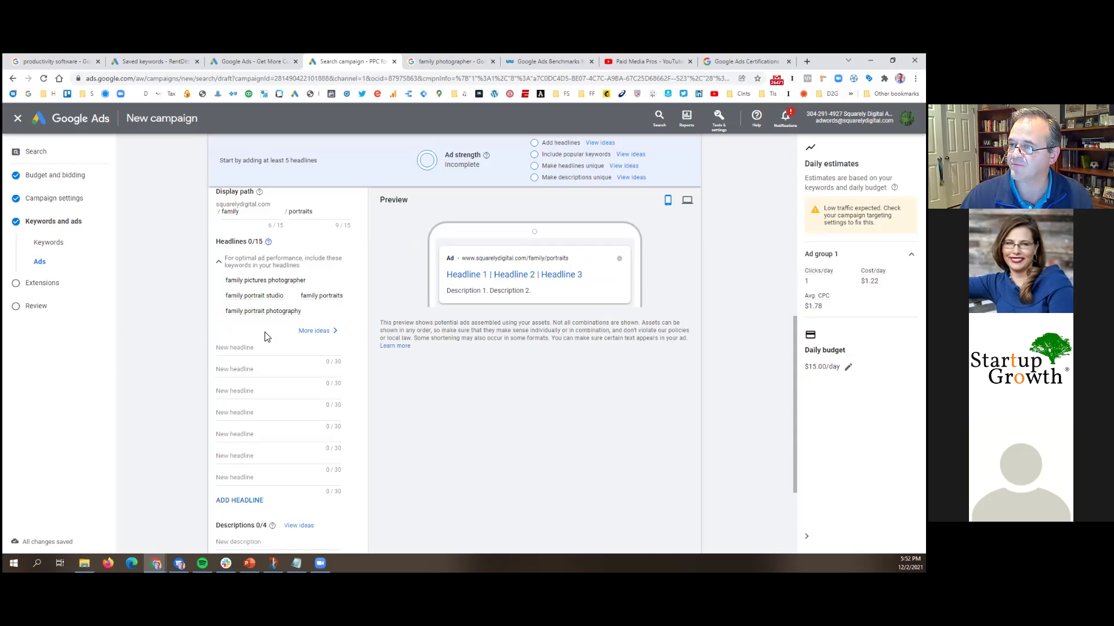
{"action": "scroll", "coordinate": [267, 337], "scroll_direction": "down", "scroll_amount": 1}
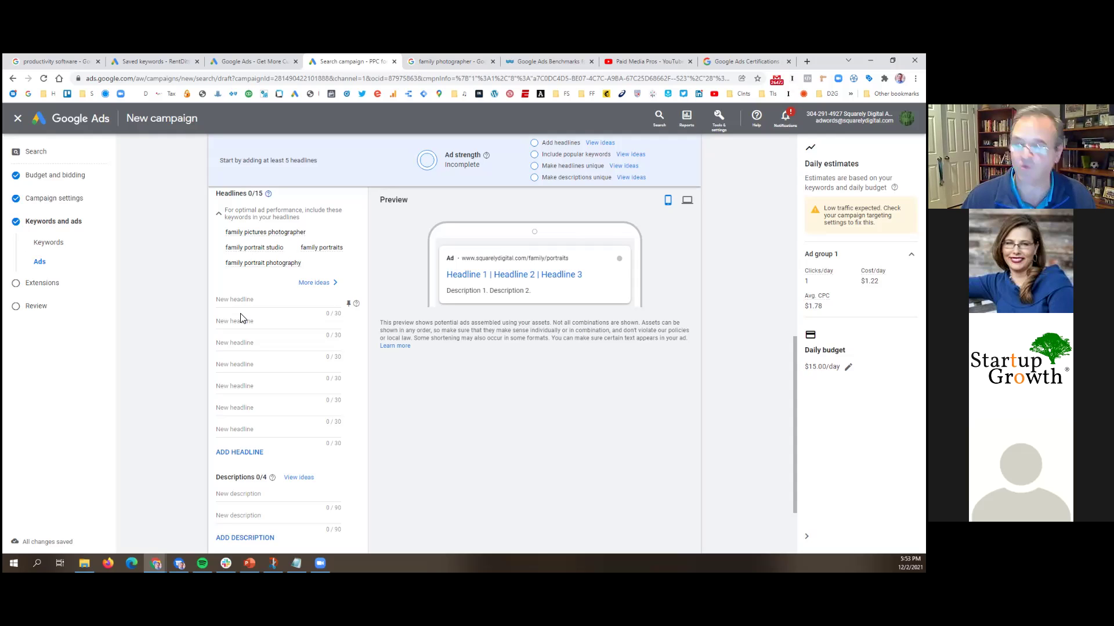
{"action": "left_click", "coordinate": [224, 301]}
{"action": "left_click", "coordinate": [184, 320]}
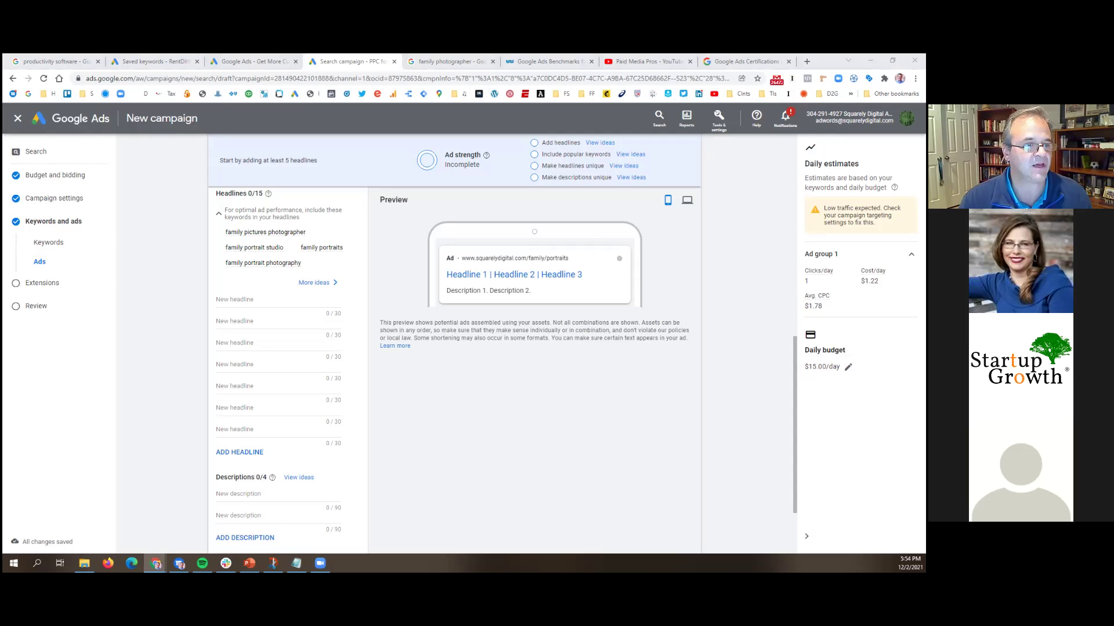
{"action": "left_click", "coordinate": [237, 299]}
{"action": "type", "text": "Family Photography"}
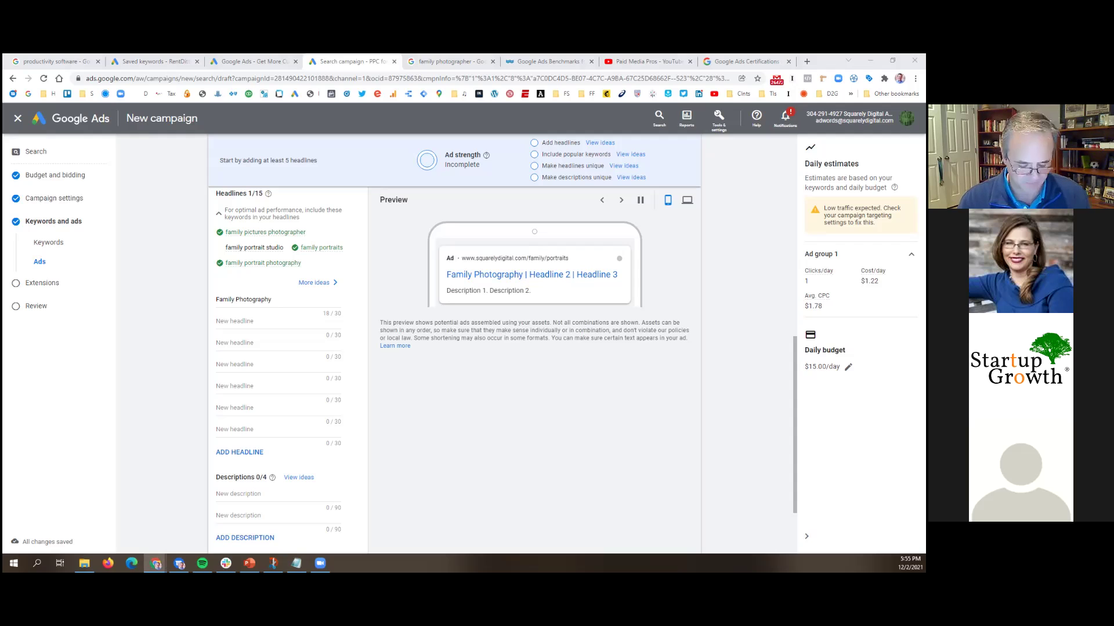
{"action": "left_click", "coordinate": [246, 322]}
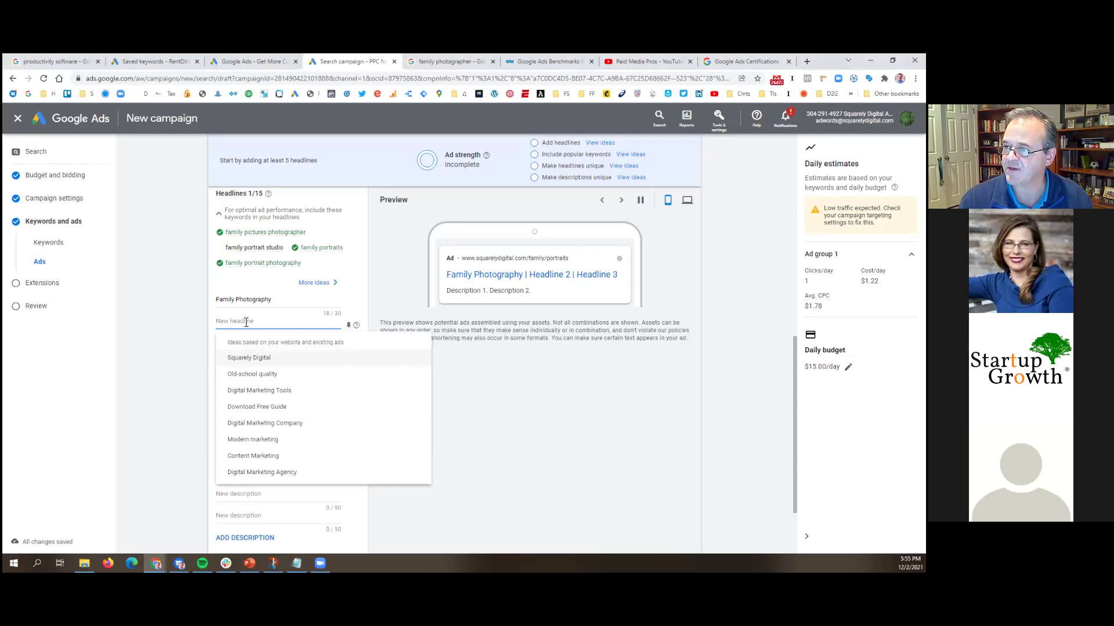
{"action": "type", "text": "Family Portrait Professionals"}
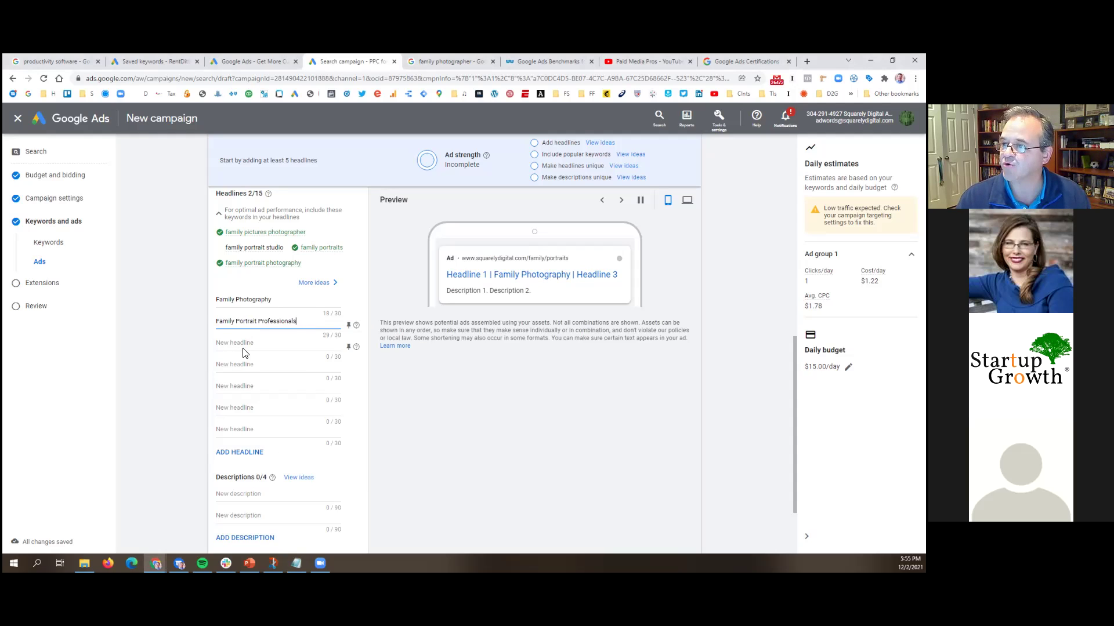
- Add Memorable Family Photos and Best NoVa Family Photographer as the third and fourth headlines
{"action": "left_click", "coordinate": [243, 347]}
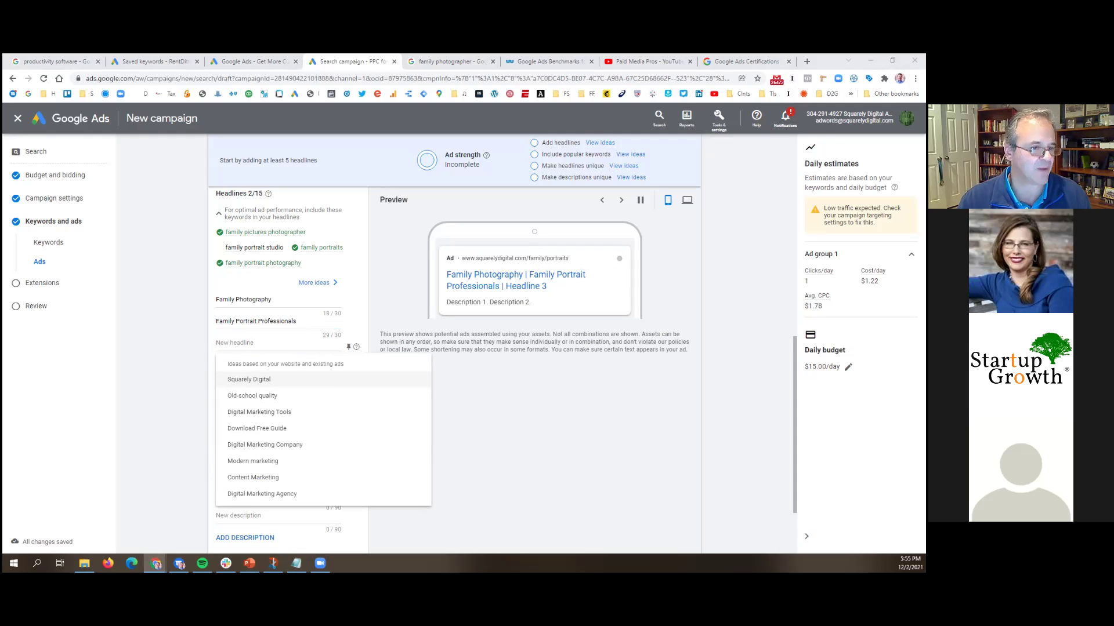
{"action": "left_click", "coordinate": [254, 343]}
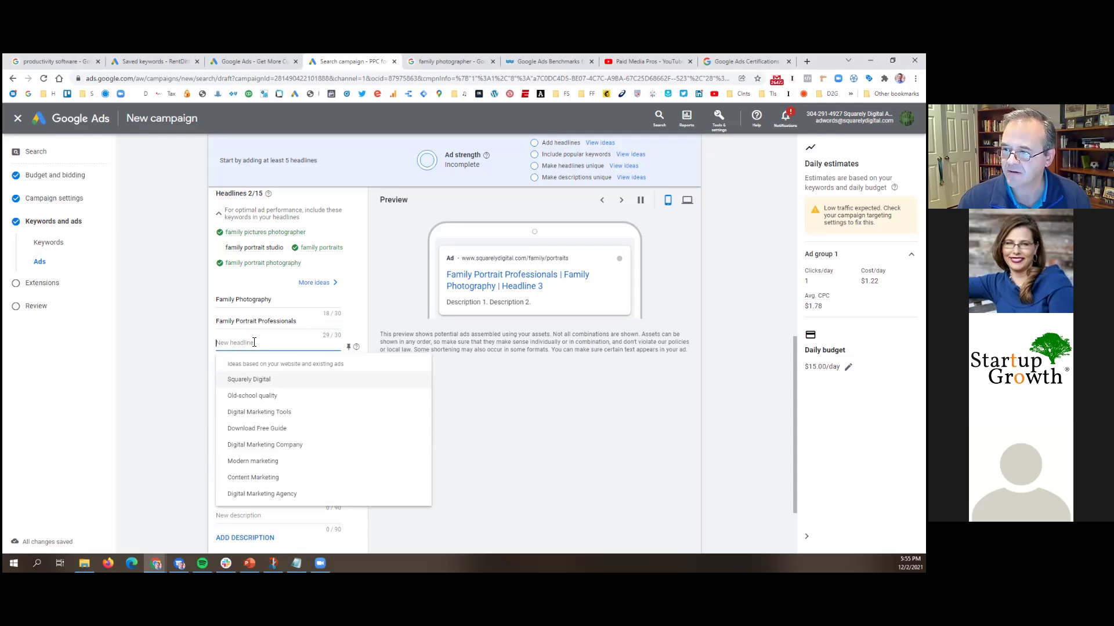
{"action": "type", "text": "Memorable Family Photos"}
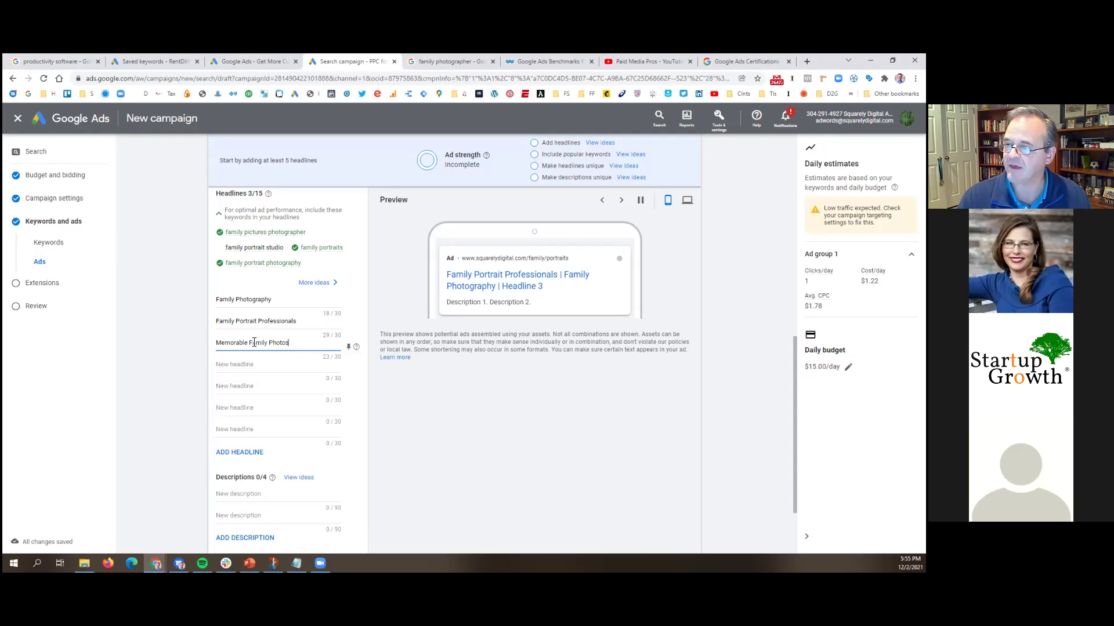
{"action": "left_click", "coordinate": [250, 364]}
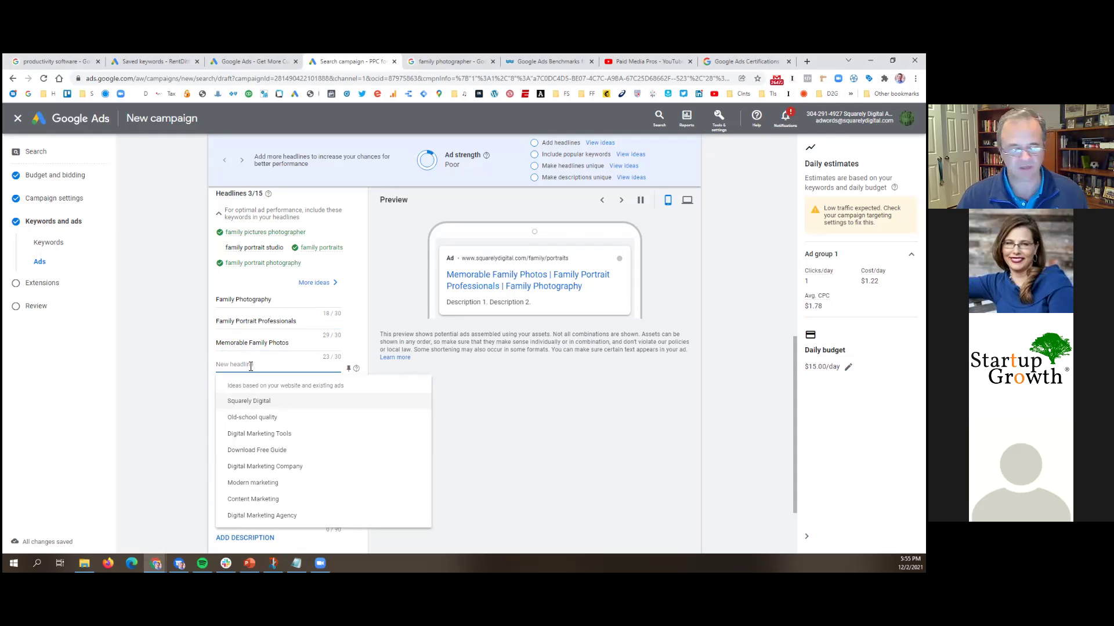
{"action": "key", "text": "alt+Tab"}
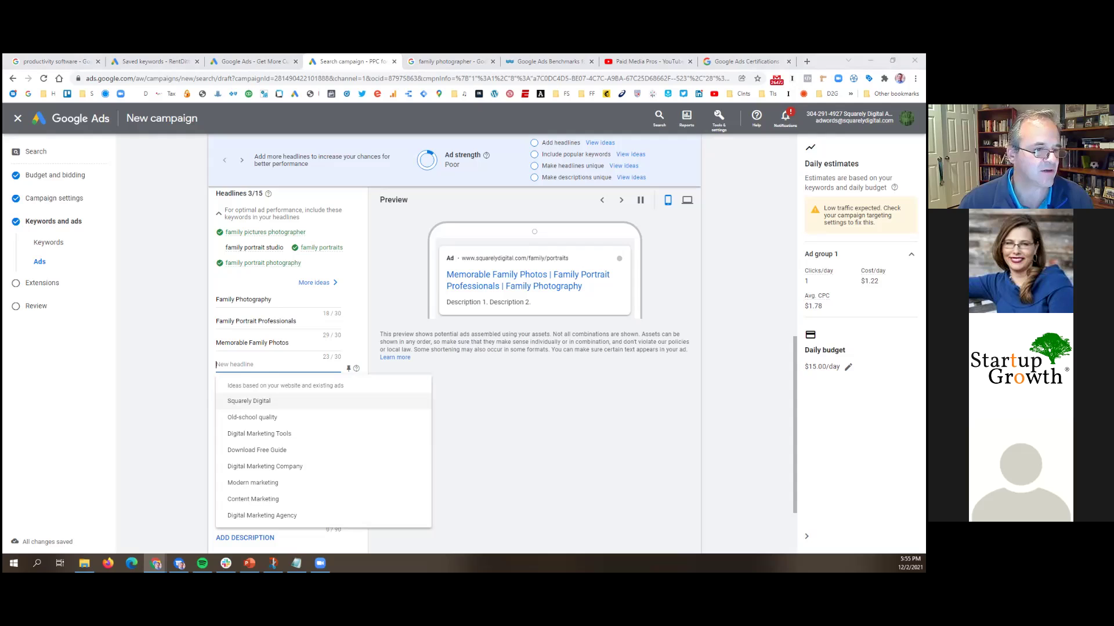
{"action": "left_click", "coordinate": [240, 366]}
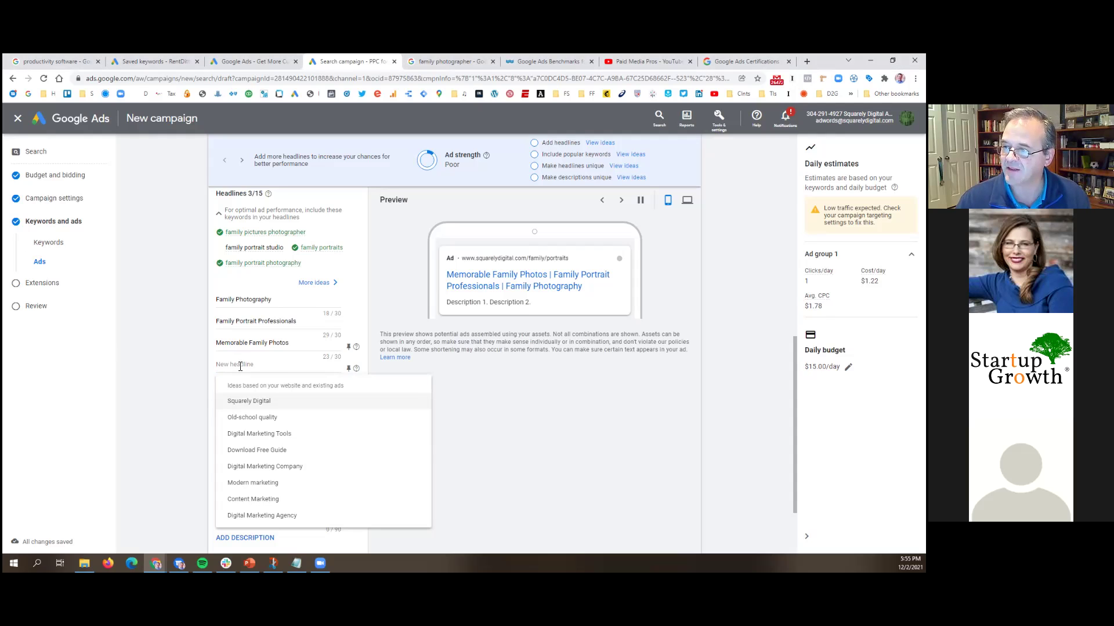
{"action": "type", "text": "Best NoVa Family Photographer"}
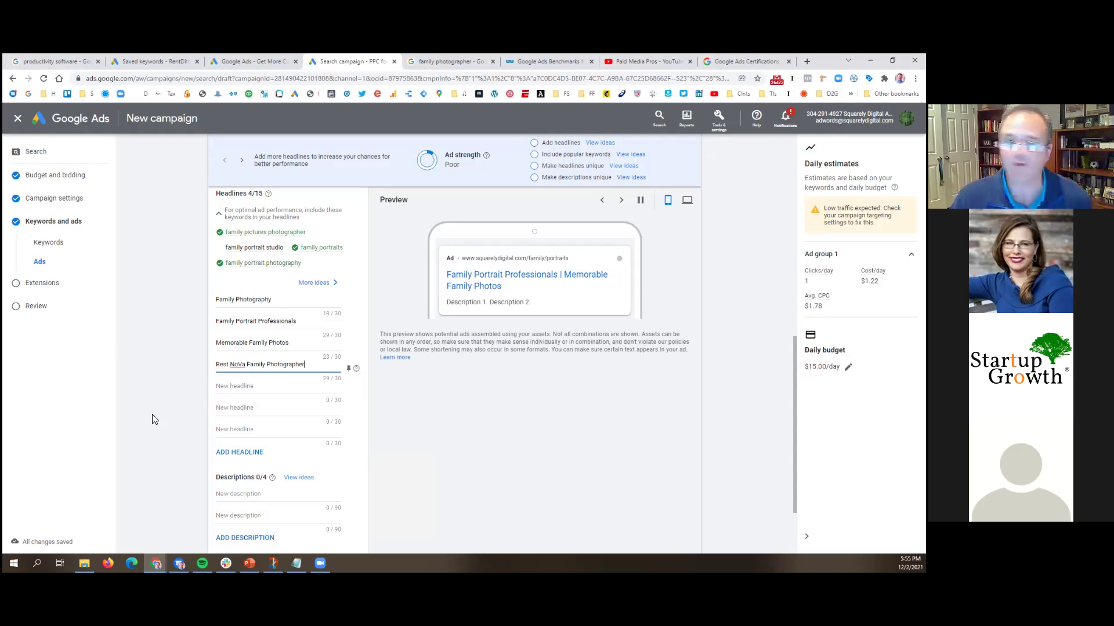
{"action": "left_click", "coordinate": [934, 137]}
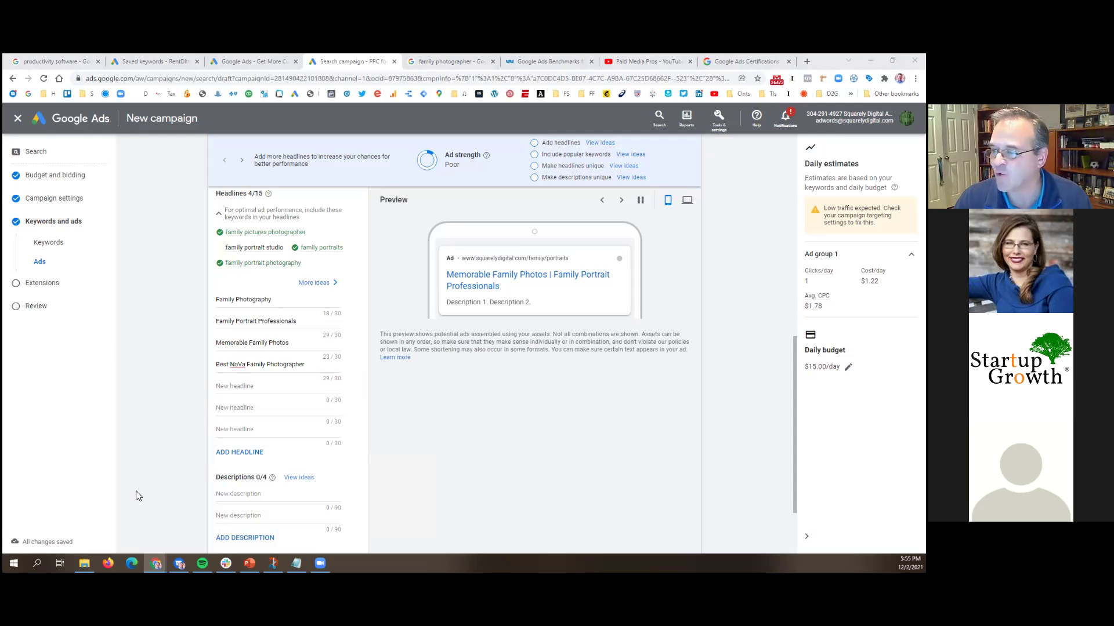
- Add Non-Awkward Family Photos and 25-Plus Years Experience as the fifth and sixth headlines
{"action": "left_click", "coordinate": [239, 385]}
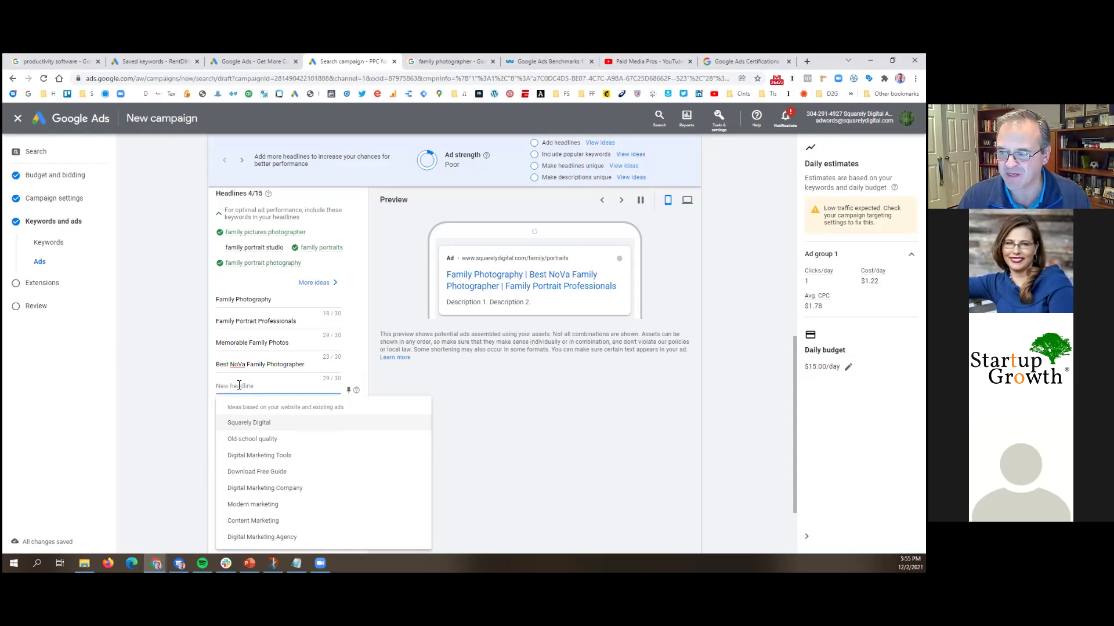
{"action": "type", "text": "Non-Award Family Photos"}
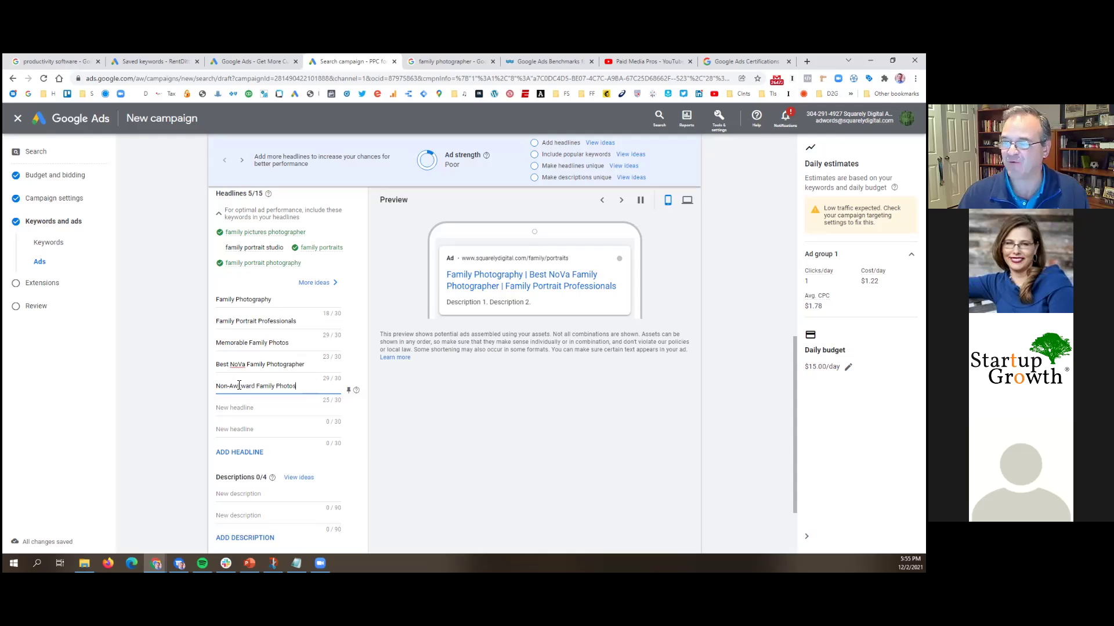
{"action": "left_click", "coordinate": [238, 408]}
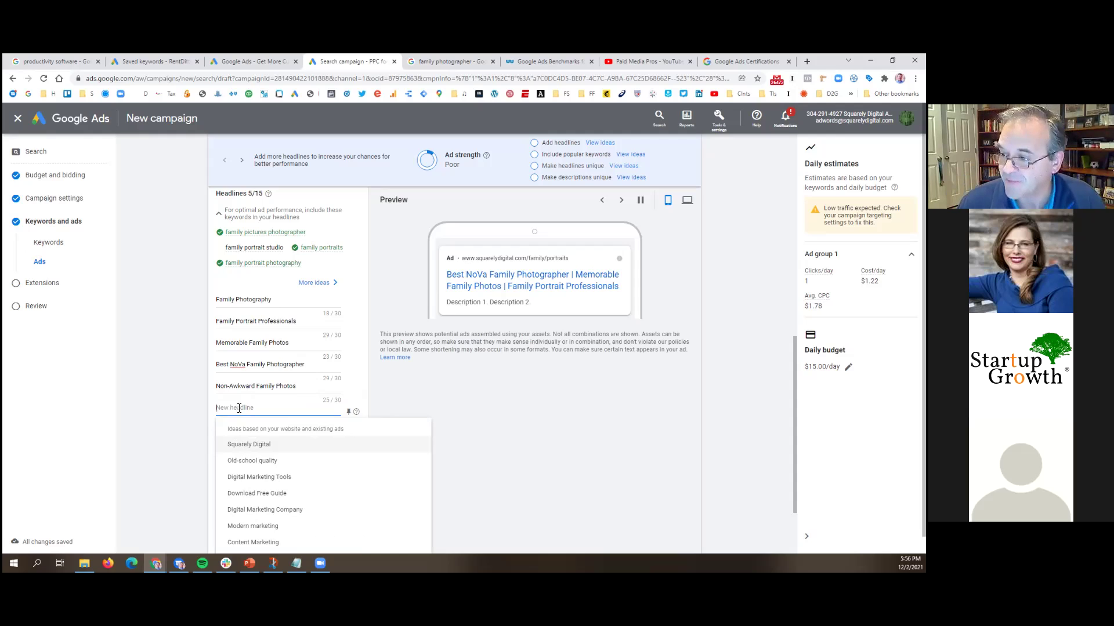
{"action": "left_click", "coordinate": [167, 424]}
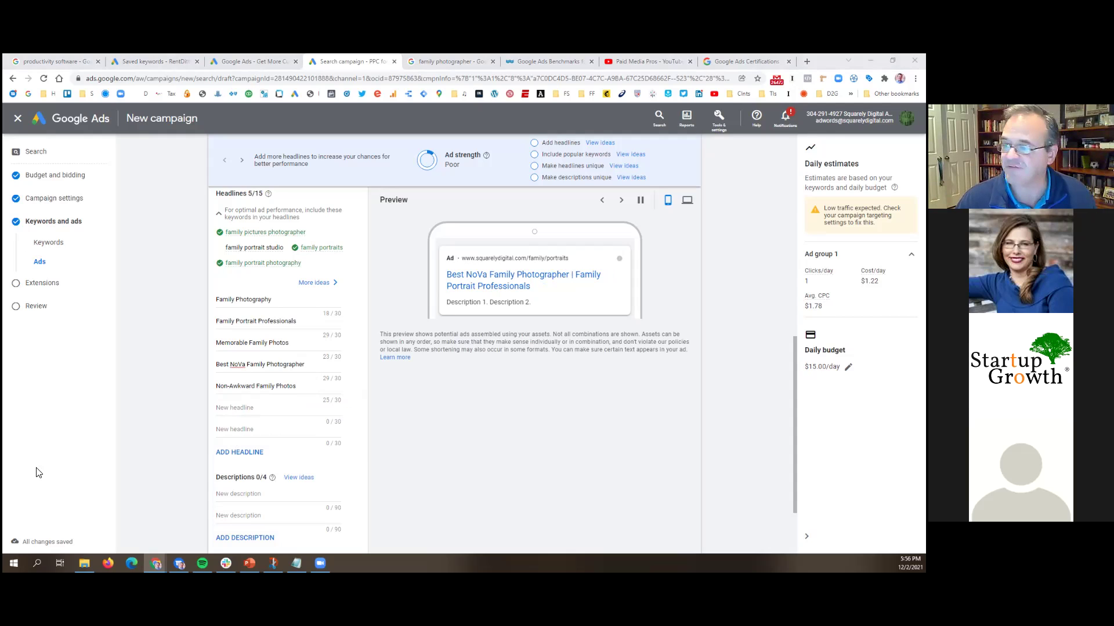
{"action": "left_click", "coordinate": [253, 409]}
{"action": "type", "text": "25-Plus Years Experience"}
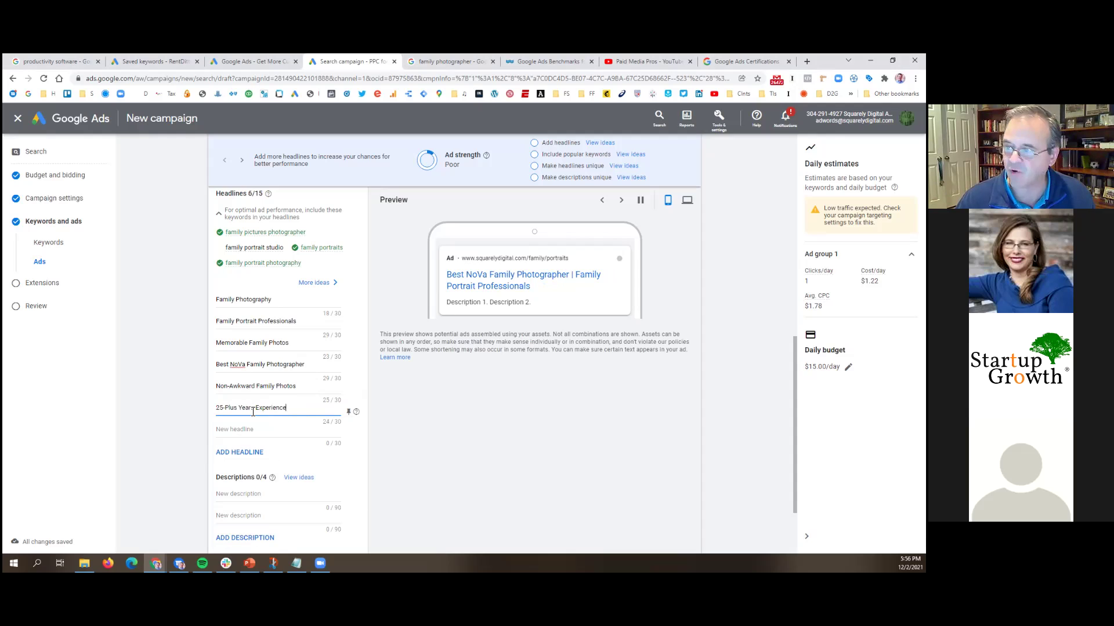
{"action": "left_click", "coordinate": [180, 424]}
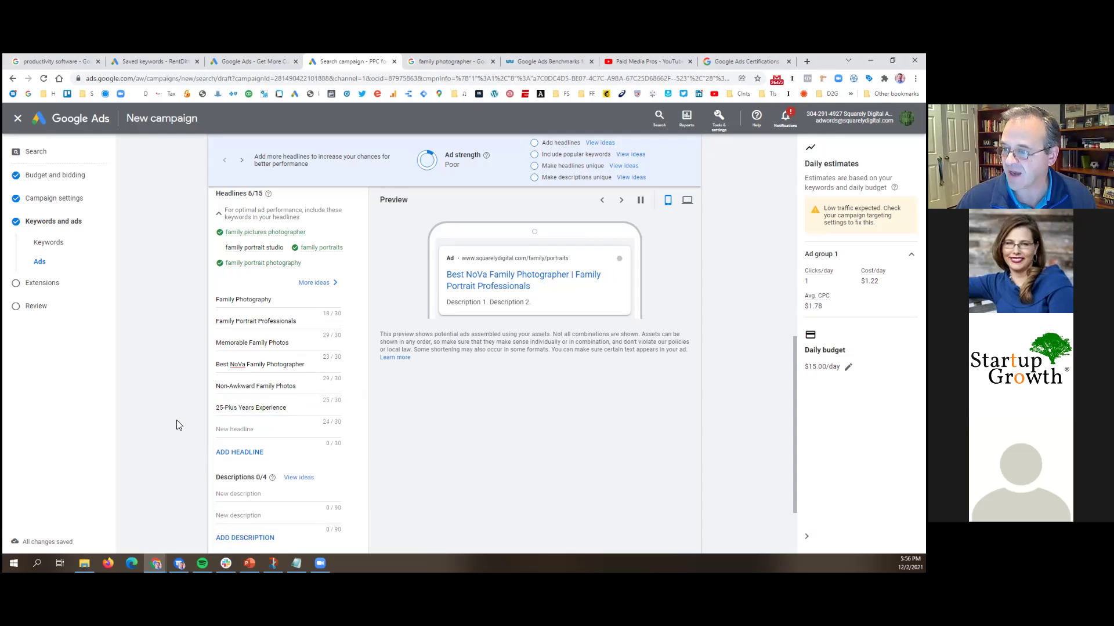
- Add Kid-Friendly and We Come to You as the ad's seventh and eighth headlines
{"action": "left_click", "coordinate": [275, 430]}
{"action": "type", "text": "Kid-Friendly"}
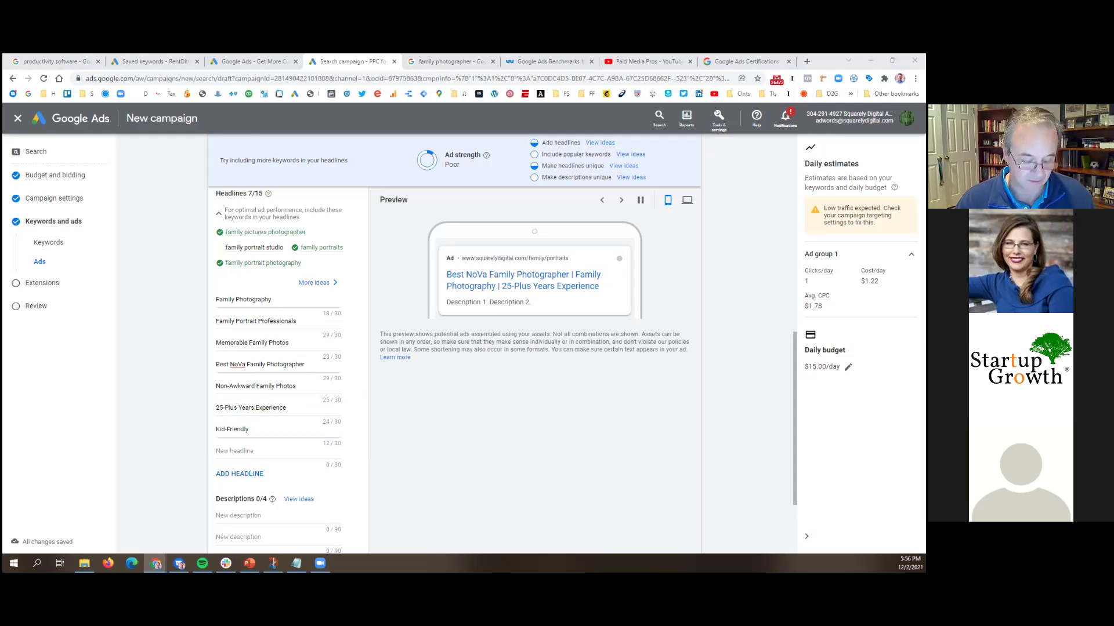
{"action": "left_click", "coordinate": [261, 450]}
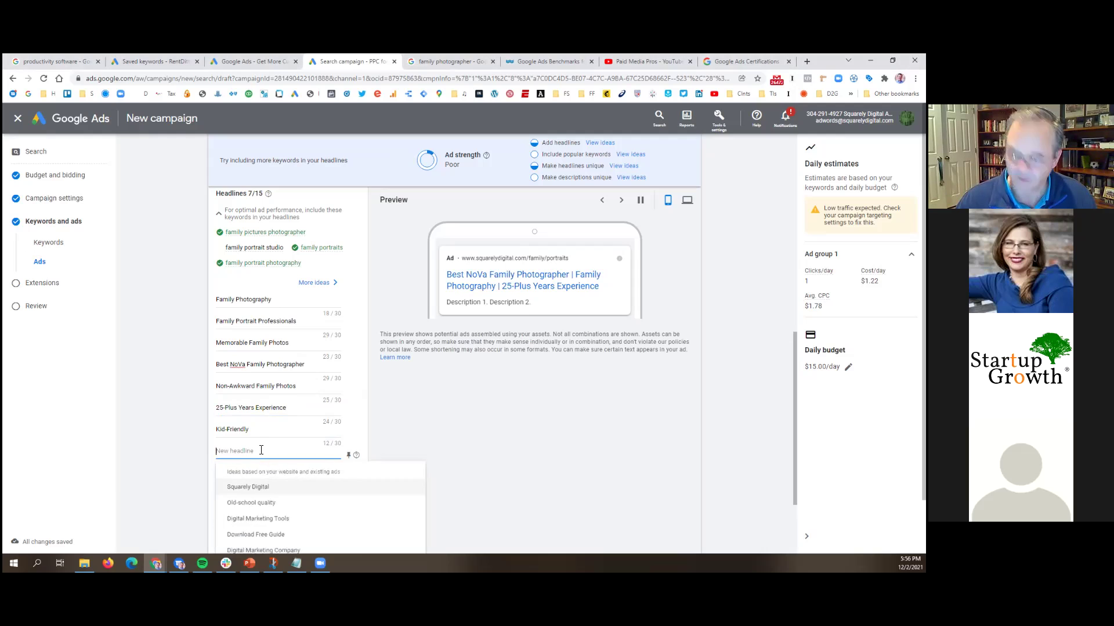
{"action": "type", "text": "We Come to You"}
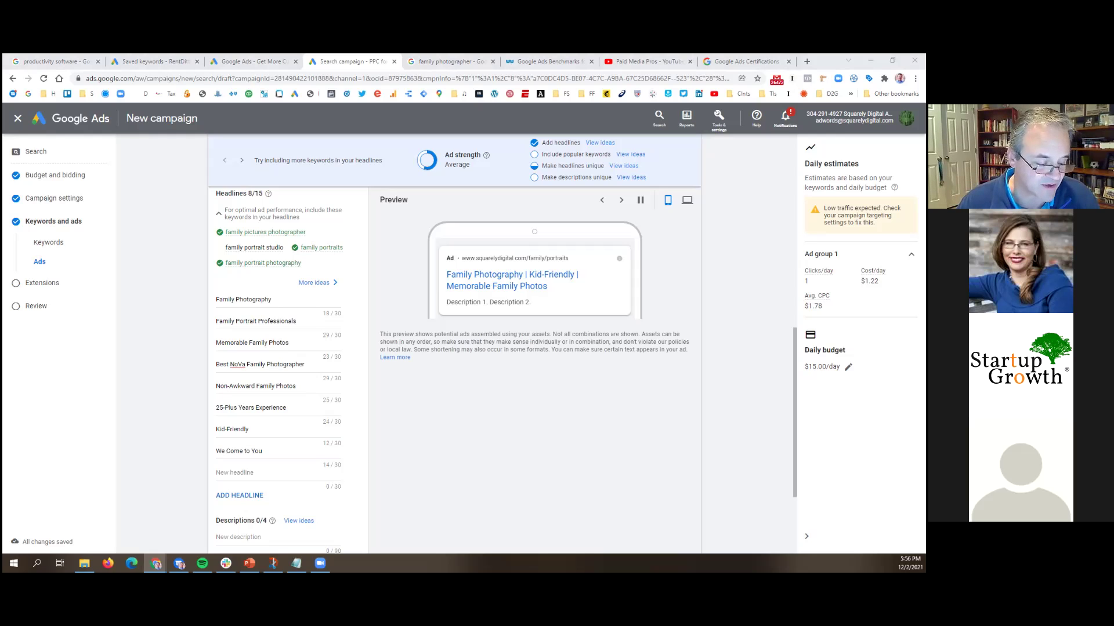
- Add Holiday Special: $75 Off as the ad's ninth headline
{"action": "left_click", "coordinate": [235, 474]}
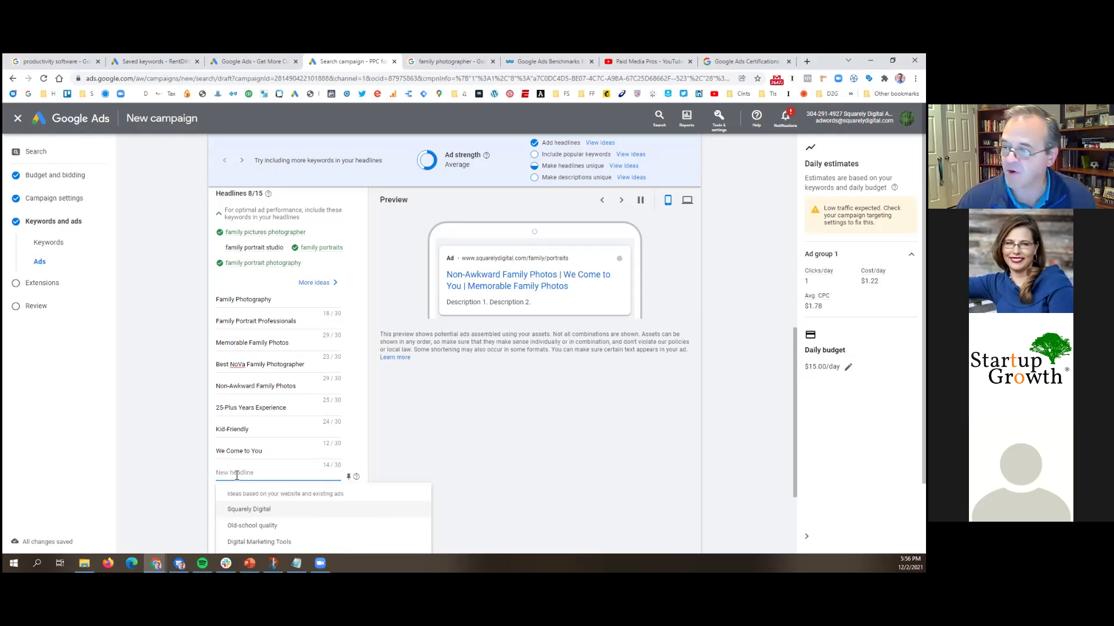
{"action": "type", "text": "Holiday Special: $75 Off"}
{"action": "left_click", "coordinate": [154, 450]}
{"action": "scroll", "coordinate": [155, 449], "scroll_direction": "down", "scroll_amount": 2}
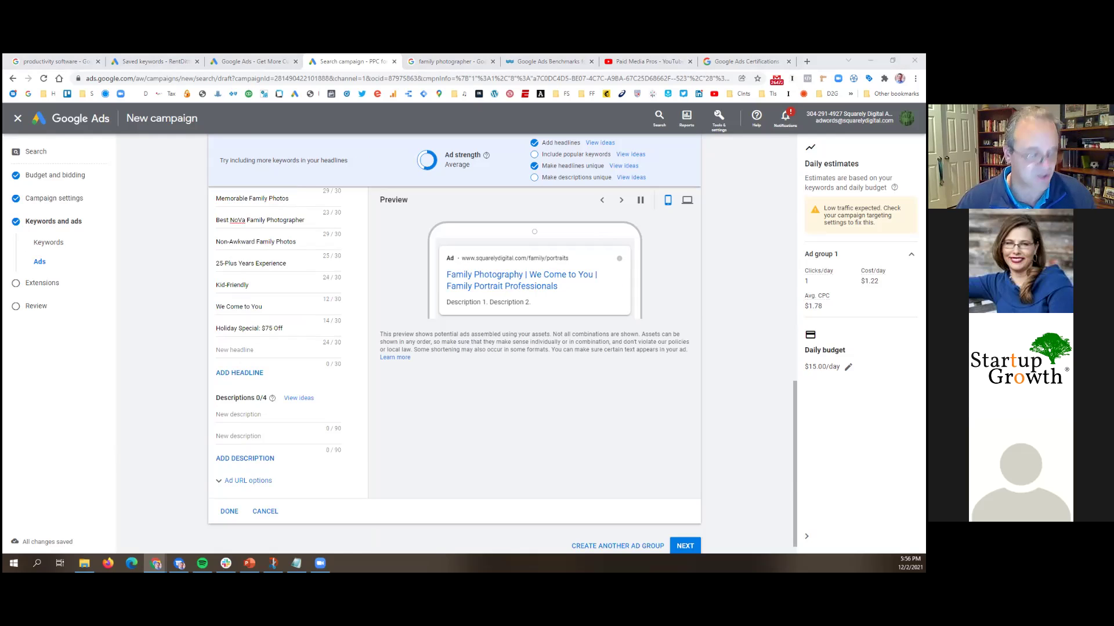
- Add Squarely Digital Photos and Squarely Digital - Photo Pros as the tenth and eleventh headlines
{"action": "left_click", "coordinate": [246, 350]}
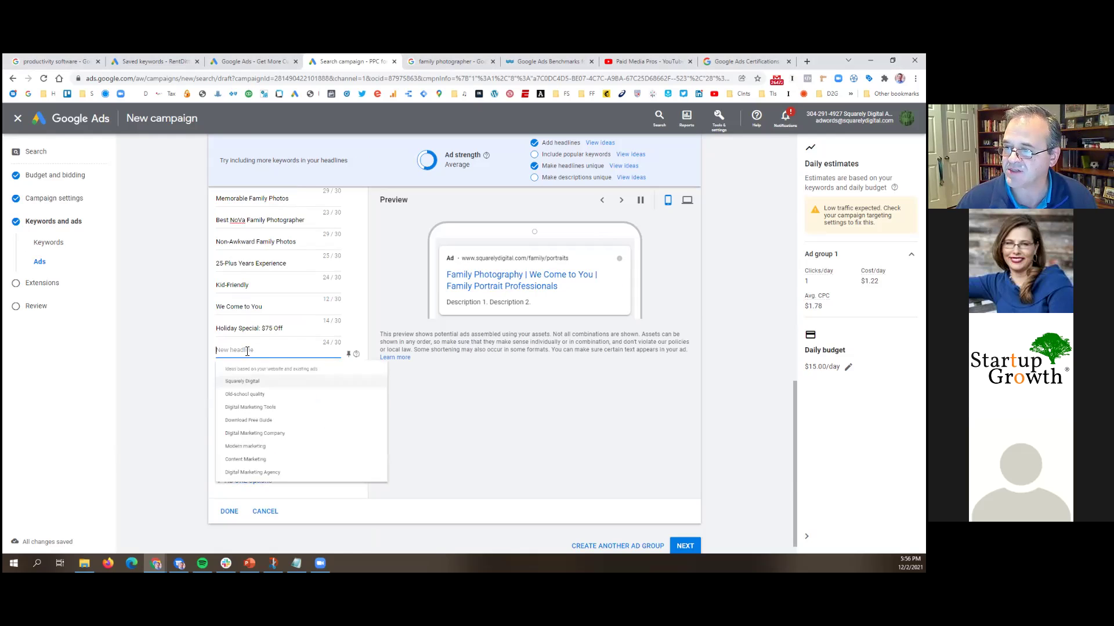
{"action": "type", "text": "Squarely Digital Photos"}
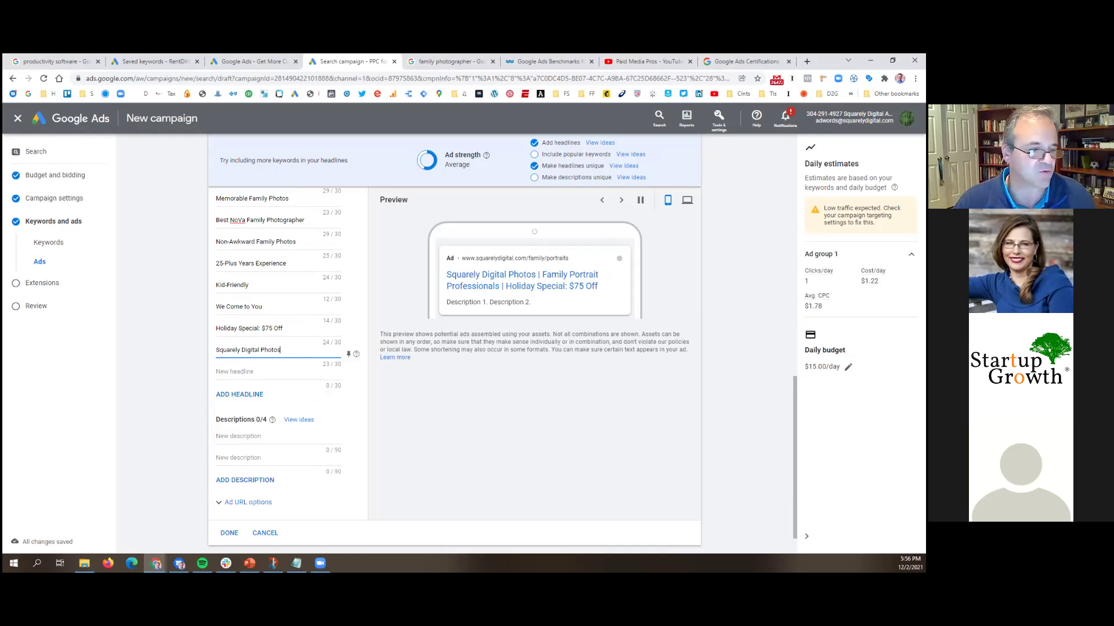
{"action": "left_click", "coordinate": [237, 374]}
{"action": "type", "text": "Squarely Digital - Photo Pros"}
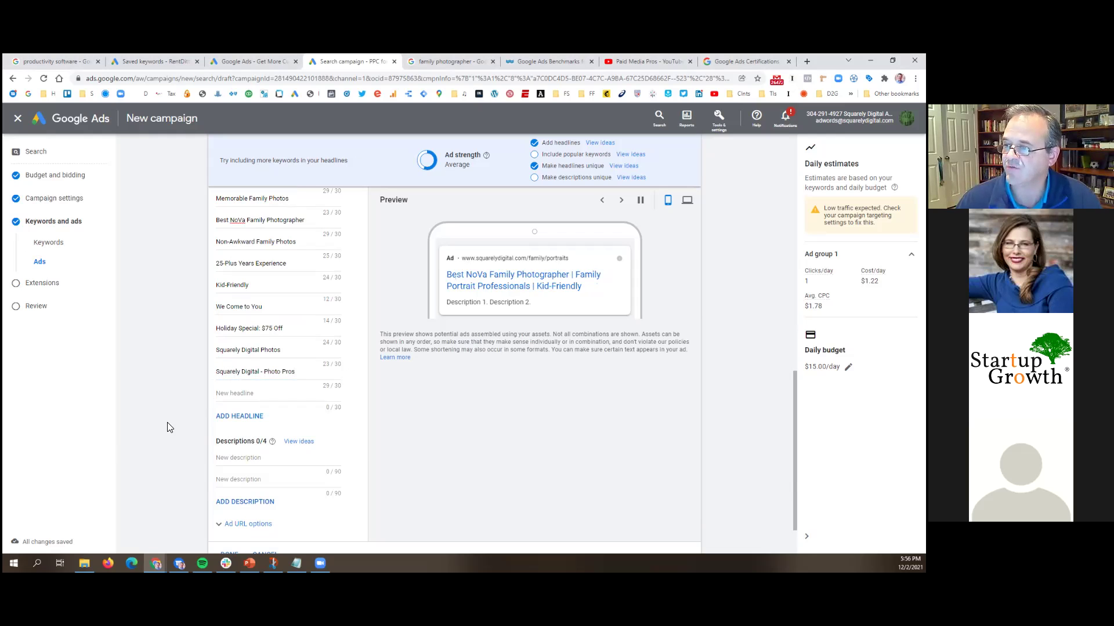
- Review the full list of headlines and compare how the ad looks in the desktop and mobile previews
{"action": "scroll", "coordinate": [168, 427], "scroll_direction": "up", "scroll_amount": 3}
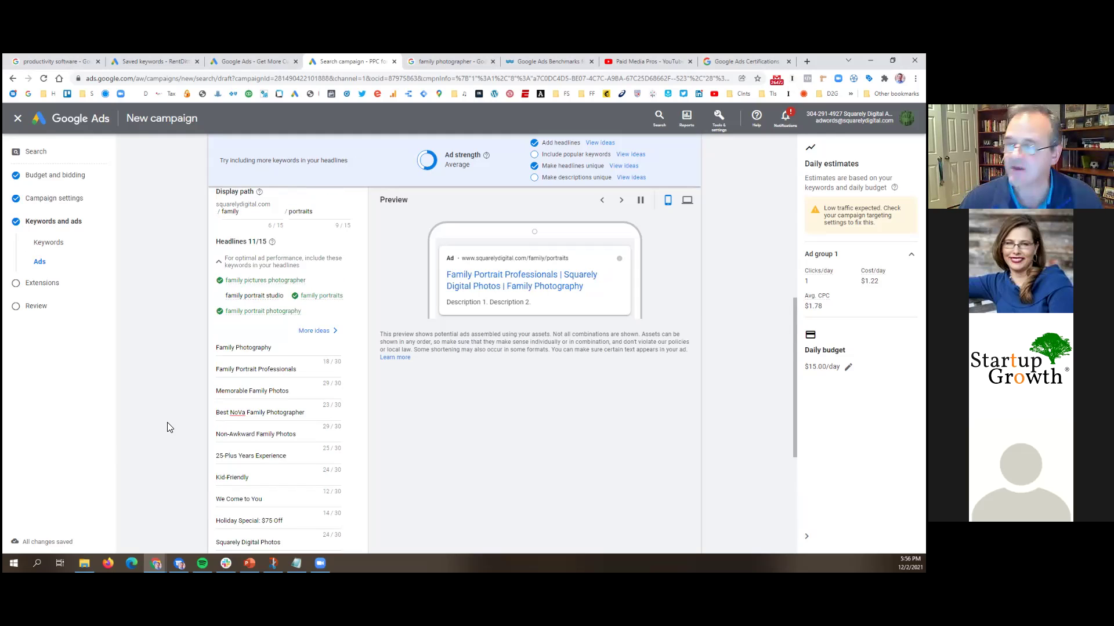
{"action": "scroll", "coordinate": [169, 428], "scroll_direction": "down", "scroll_amount": 2}
{"action": "scroll", "coordinate": [168, 428], "scroll_direction": "up", "scroll_amount": 2}
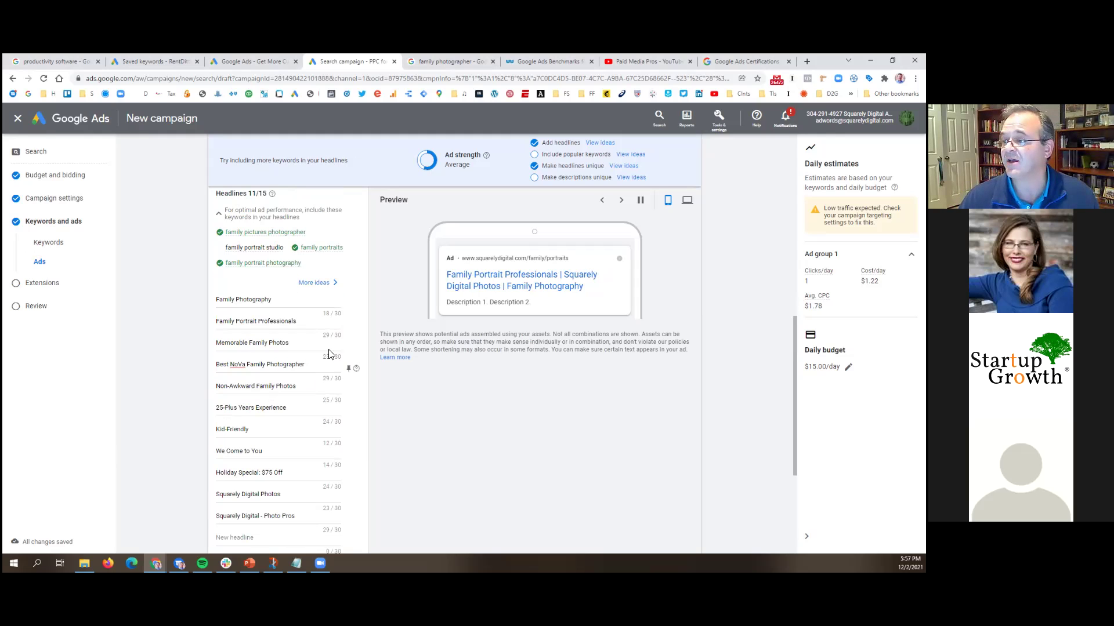
{"action": "left_click", "coordinate": [283, 298]}
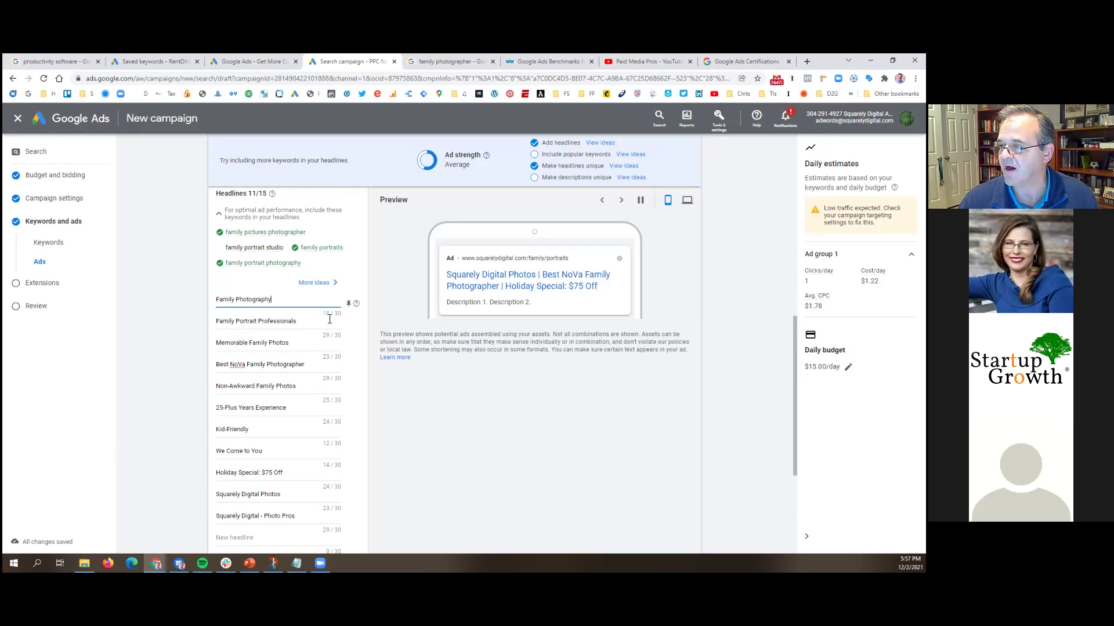
{"action": "scroll", "coordinate": [326, 429], "scroll_direction": "down", "scroll_amount": 1}
{"action": "scroll", "coordinate": [326, 429], "scroll_direction": "up", "scroll_amount": 1}
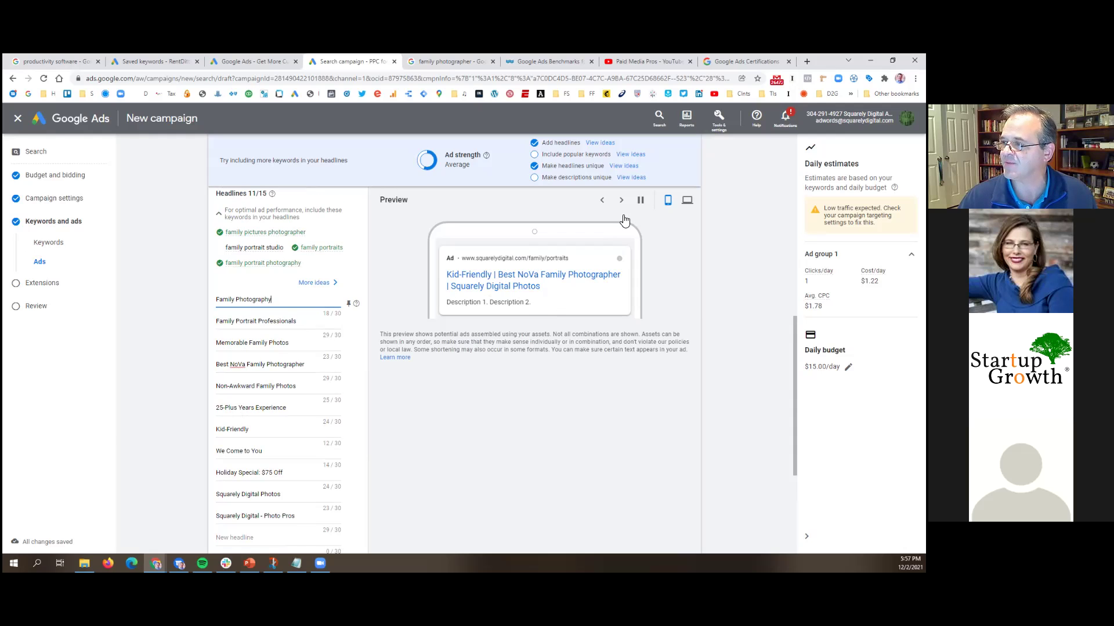
{"action": "left_click", "coordinate": [687, 203]}
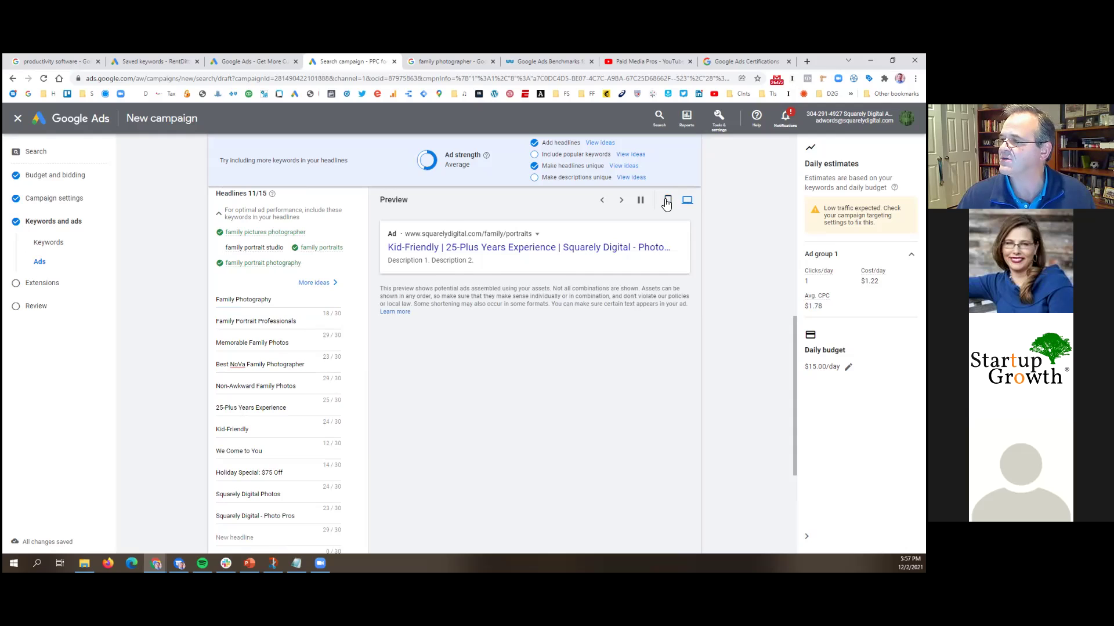
{"action": "left_click", "coordinate": [667, 202]}
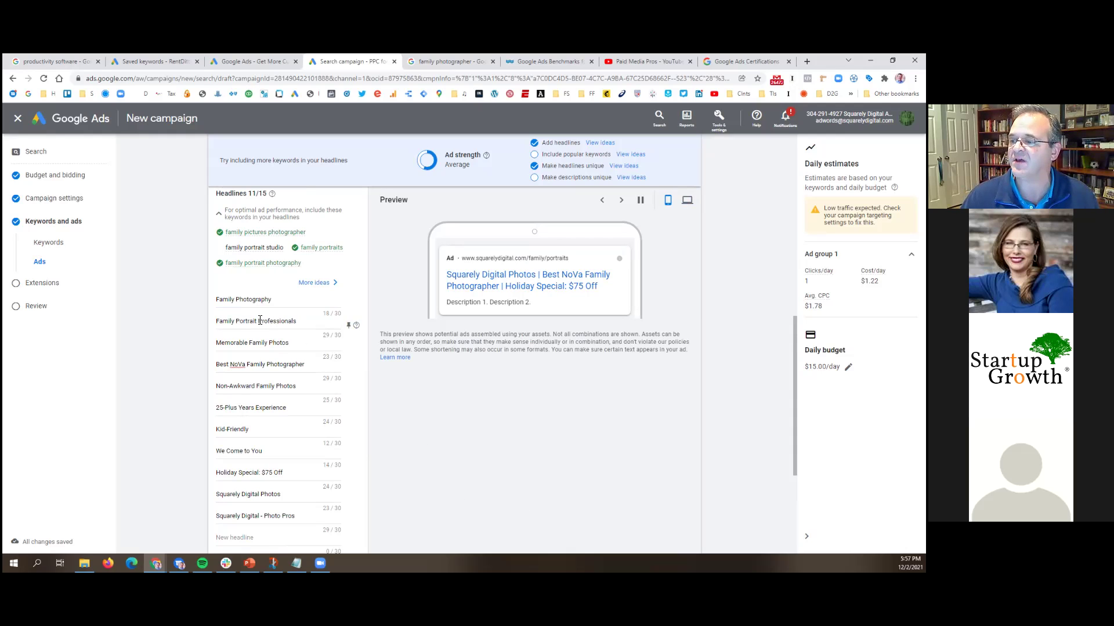
- Pin the Family Portrait Professionals and Family Photography headlines so they show only in position 1
{"action": "left_click", "coordinate": [349, 330]}
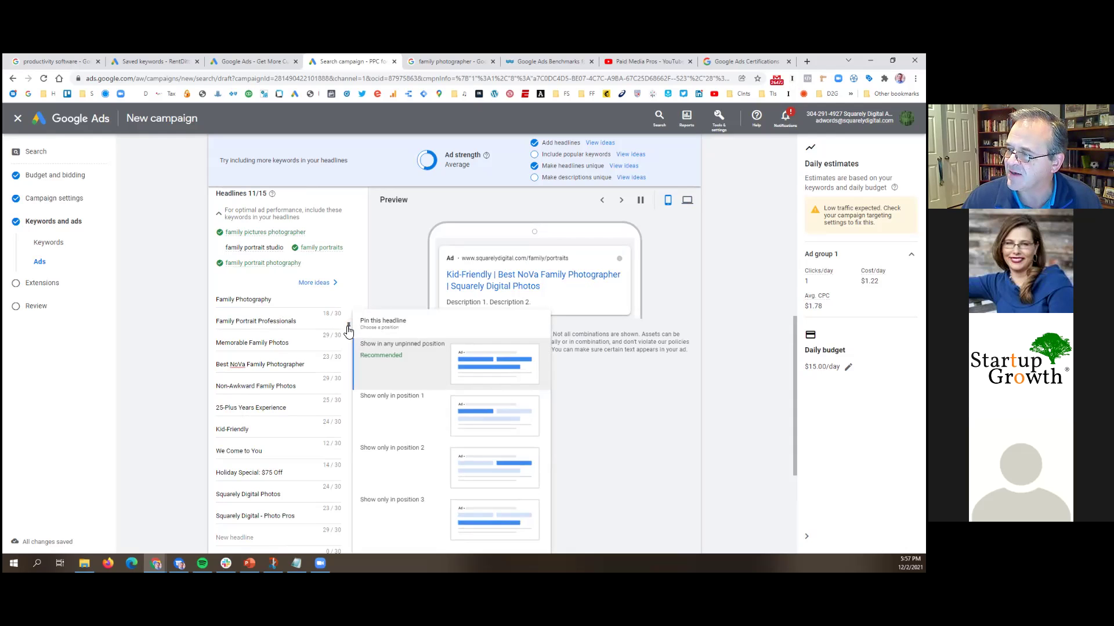
{"action": "left_click", "coordinate": [405, 420]}
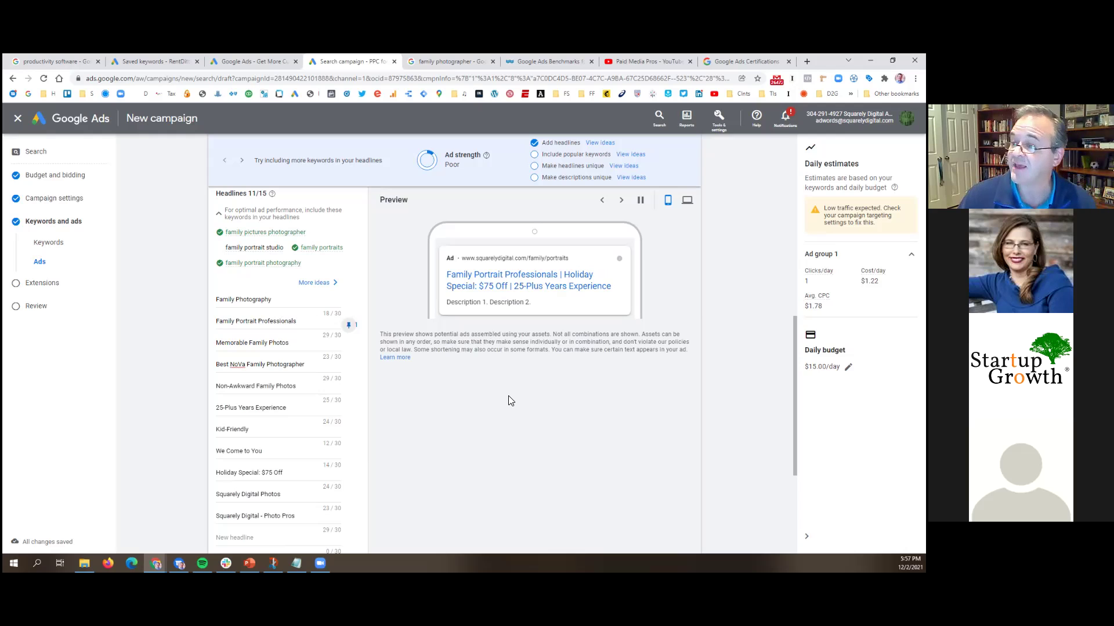
{"action": "left_click", "coordinate": [349, 305]}
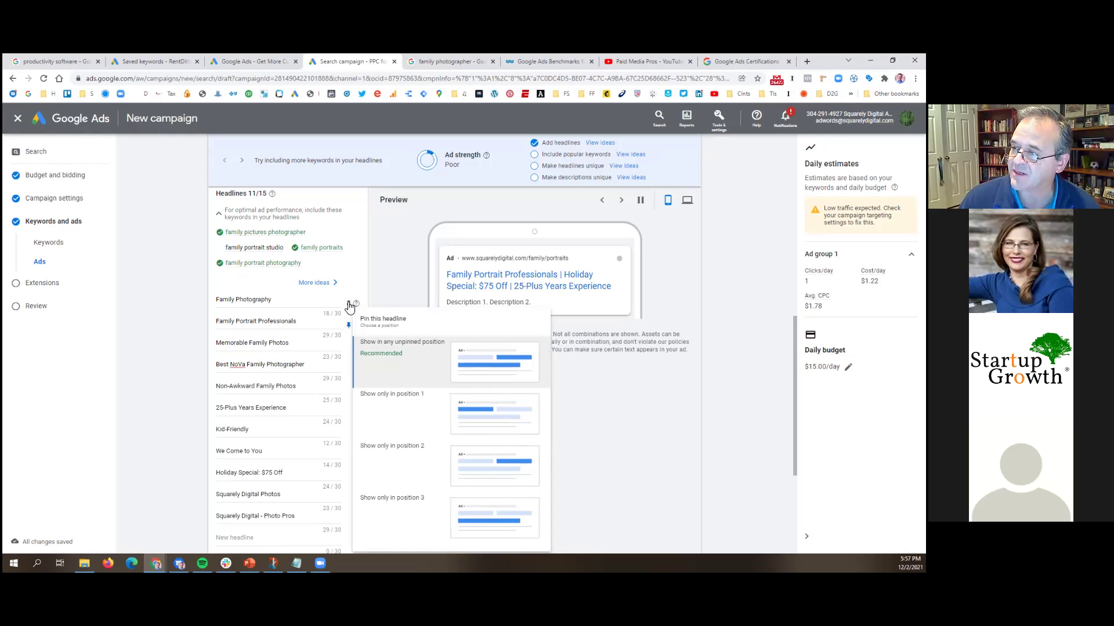
{"action": "left_click", "coordinate": [404, 405]}
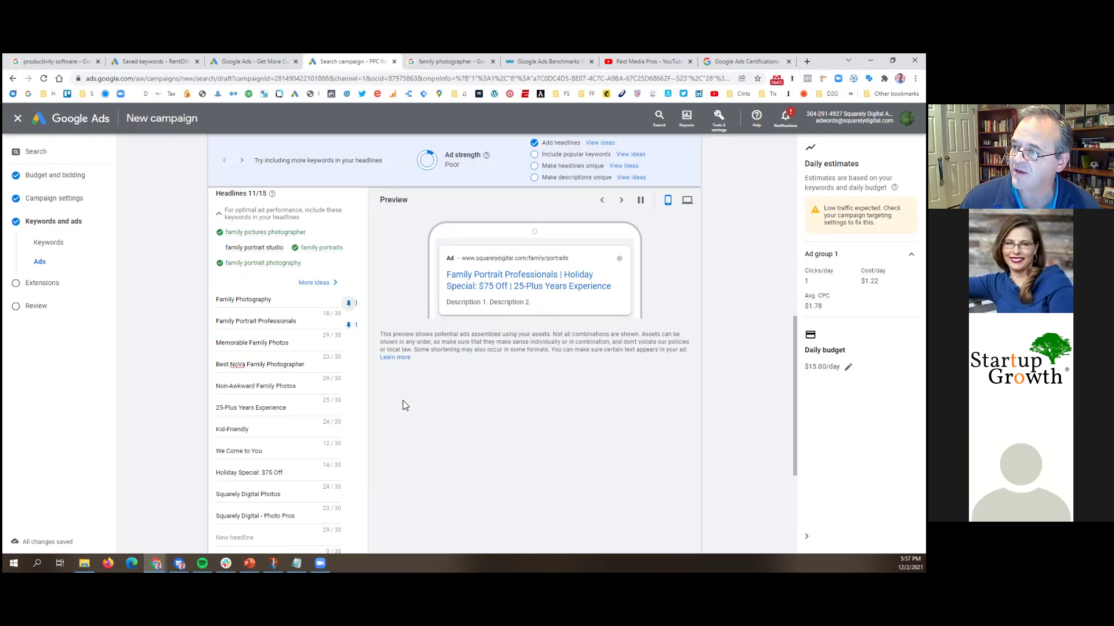
{"action": "left_click", "coordinate": [280, 323]}
{"action": "left_click", "coordinate": [262, 304]}
{"action": "left_click", "coordinate": [272, 323]}
{"action": "left_click", "coordinate": [488, 418]}
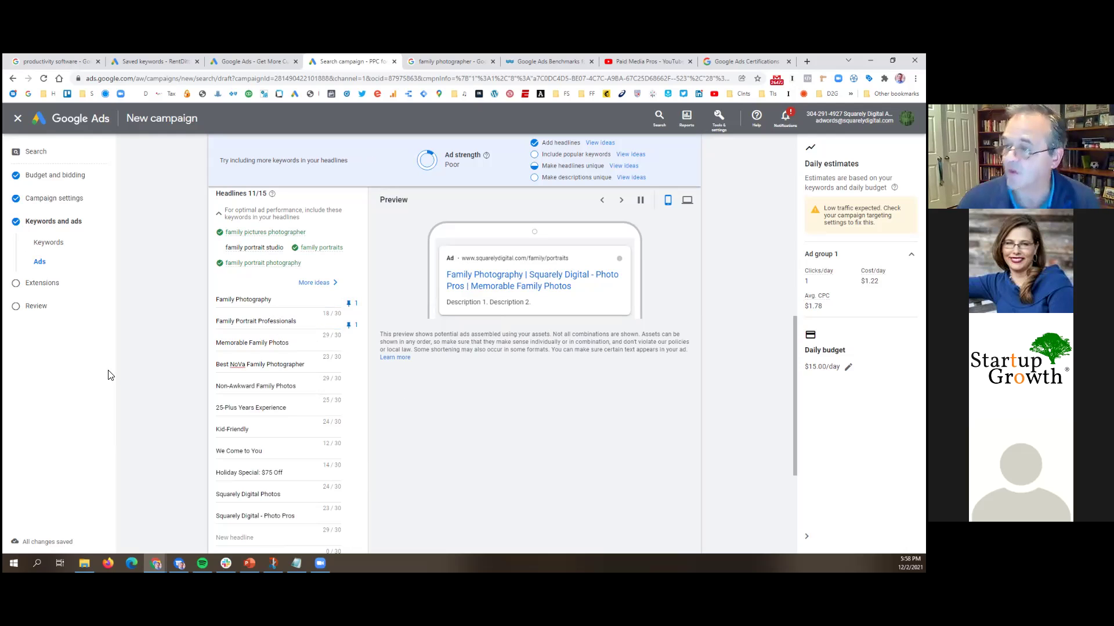
- Enter "Professional-Quality Portraits for Families & Couples. Contact Us Now to Book a Session." as the ad's first description
{"action": "scroll", "coordinate": [122, 374], "scroll_direction": "down", "scroll_amount": 4}
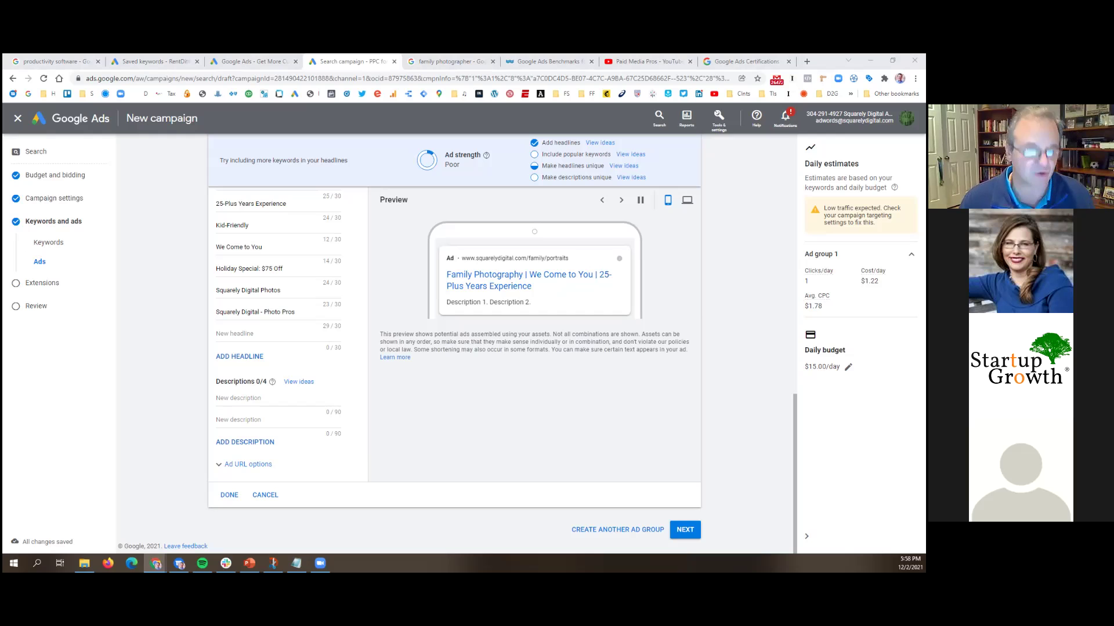
{"action": "left_click", "coordinate": [246, 399]}
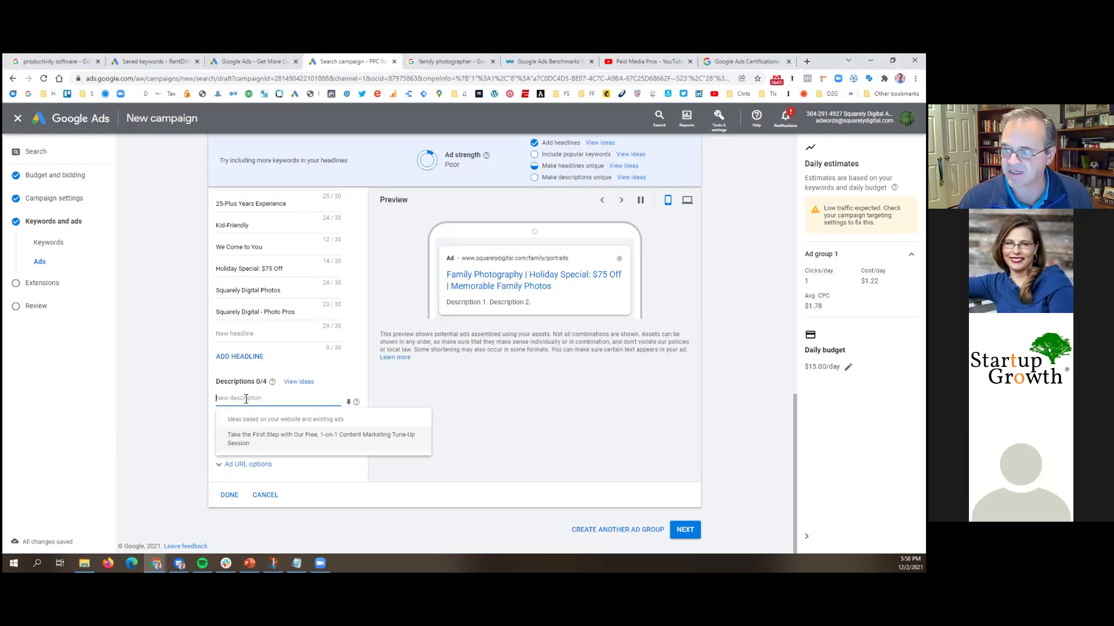
{"action": "type", "text": "Professional-Quality Portraits for Families & Couples. Contact  Us Now to Book a Session."}
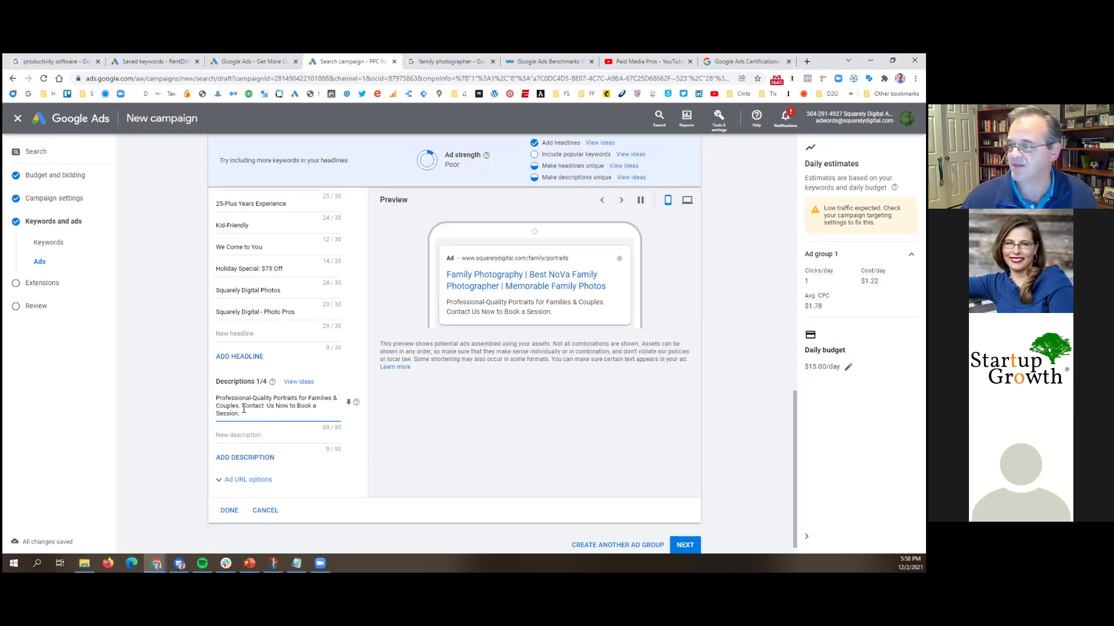
{"action": "double_click", "coordinate": [239, 399]}
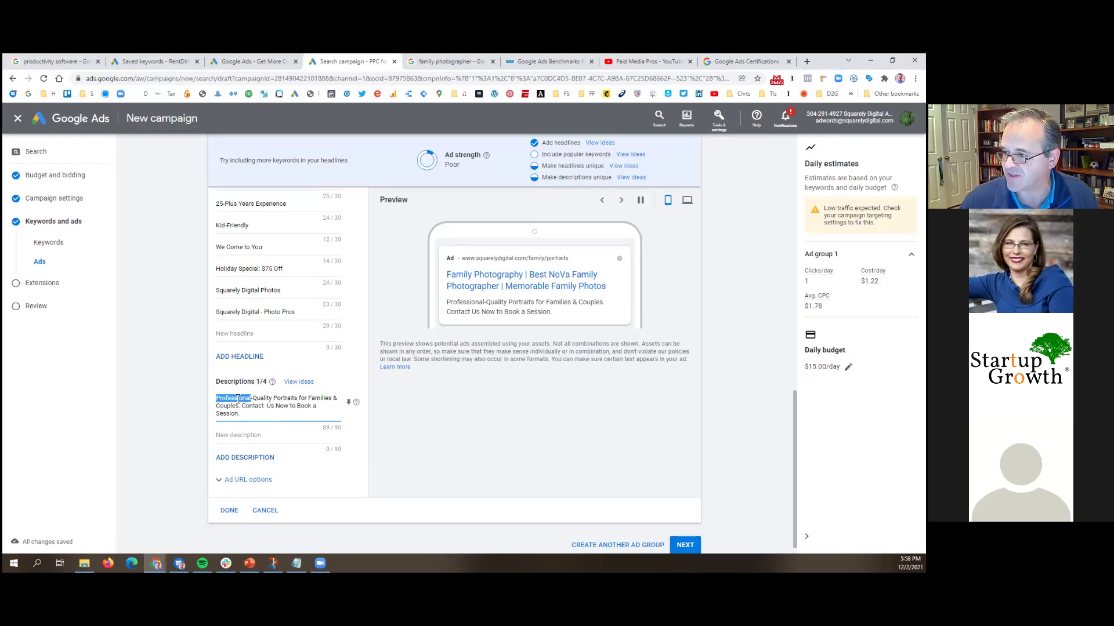
{"action": "double_click", "coordinate": [229, 406]}
{"action": "left_click", "coordinate": [266, 407]}
{"action": "key", "text": "alt+Tab"}
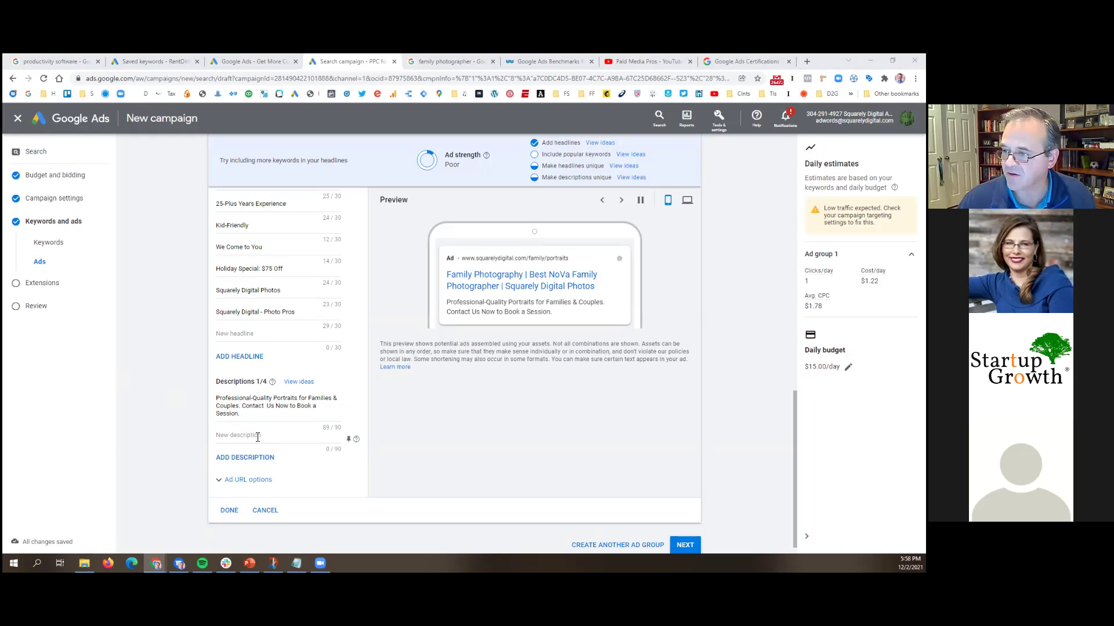
- Enter "Holiday Special: Book by Dec. 15 and Get $75 Off. Serving All of Northern Va." as the second description
{"action": "left_click", "coordinate": [227, 435]}
{"action": "type", "text": "Holiday Special: Book by Dec. 15 and Get $75 Off. Serving All of Northern Va."}
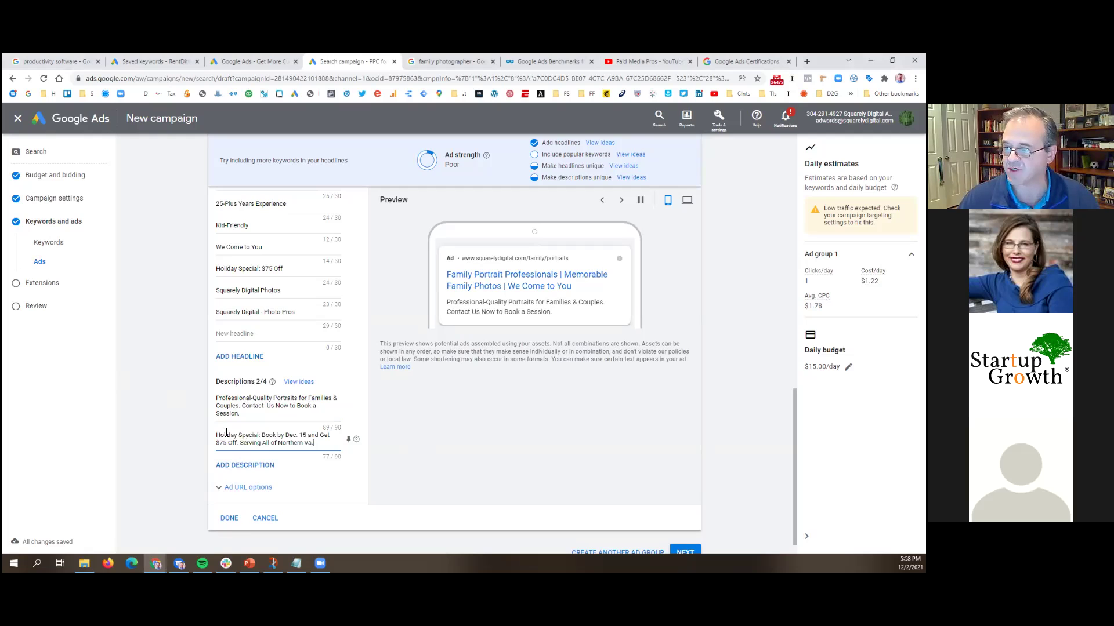
{"action": "left_click", "coordinate": [173, 435]}
{"action": "scroll", "coordinate": [173, 436], "scroll_direction": "down", "scroll_amount": 1}
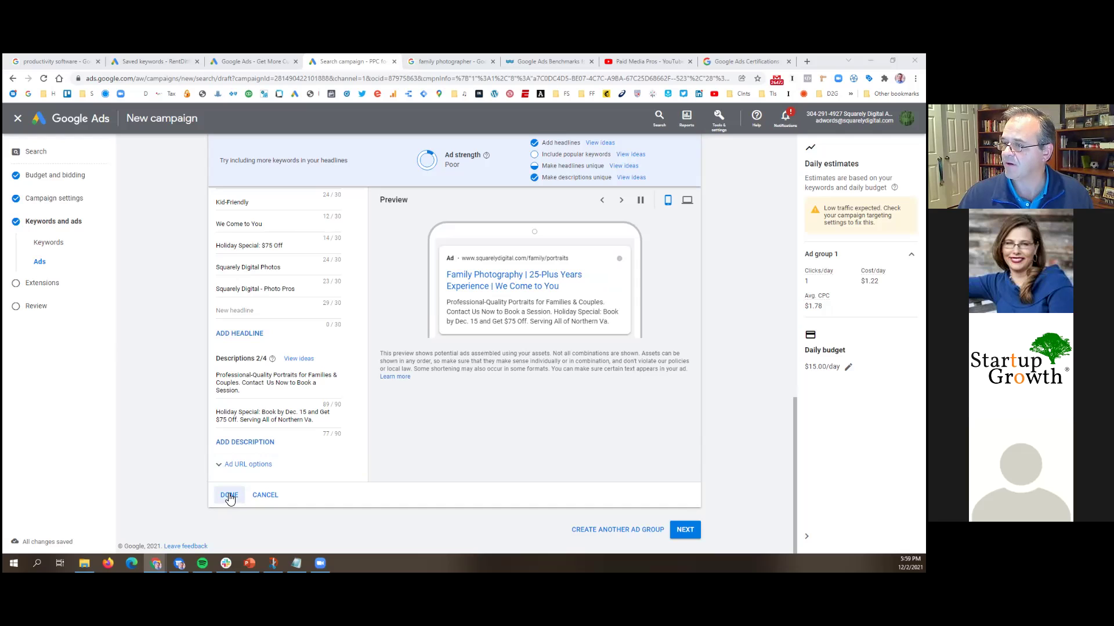
- Add two more description fields, leave them blank, and finish the ad
{"action": "left_click", "coordinate": [237, 448]}
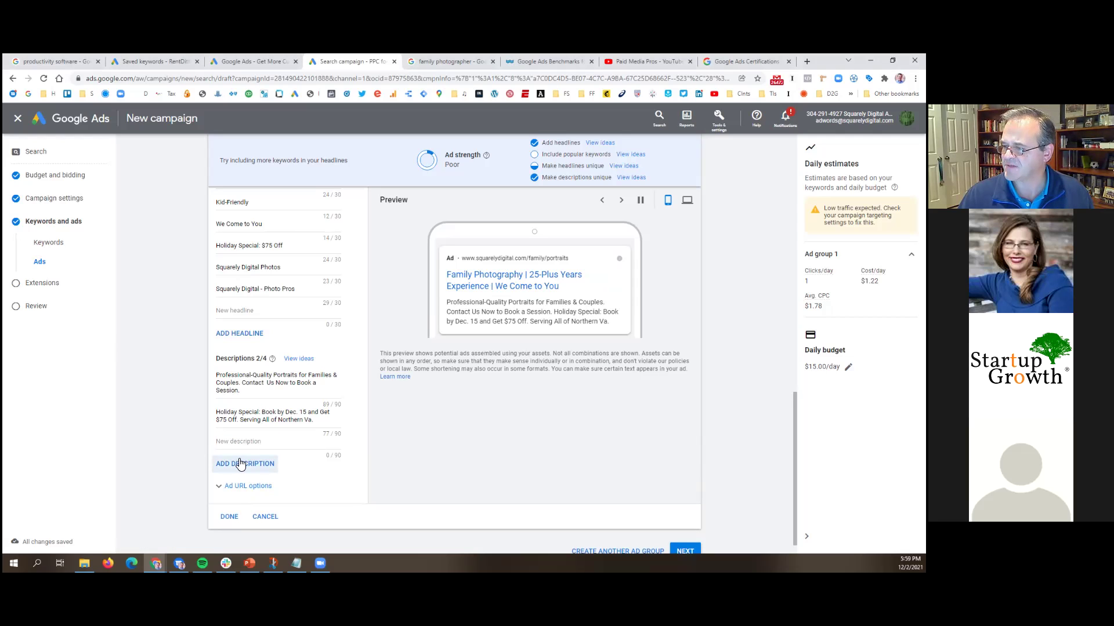
{"action": "left_click", "coordinate": [236, 462]}
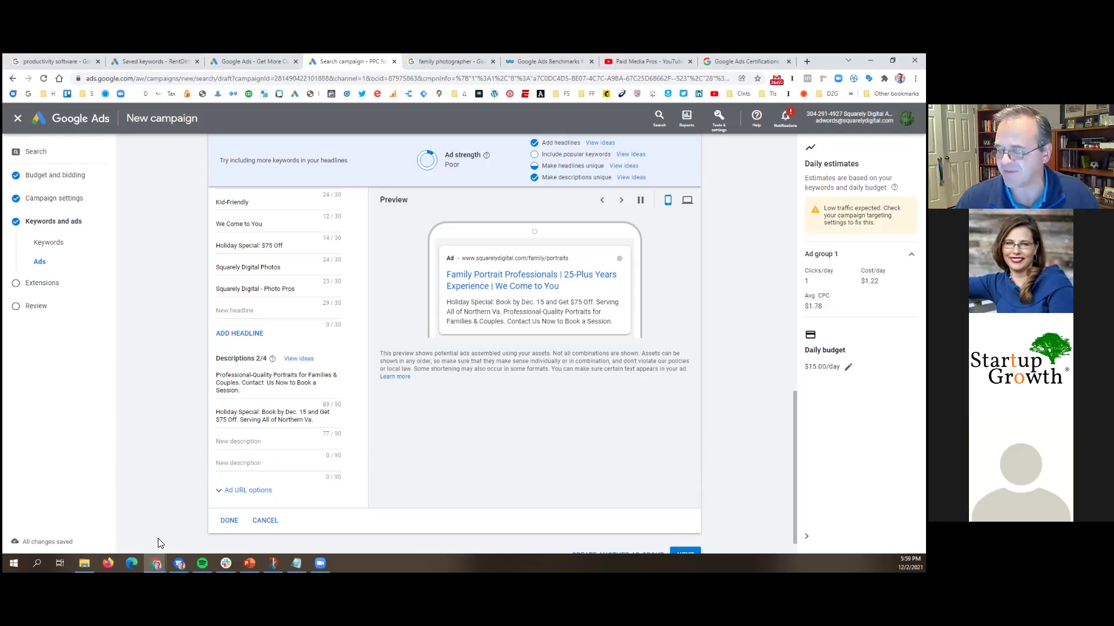
{"action": "left_click", "coordinate": [228, 520]}
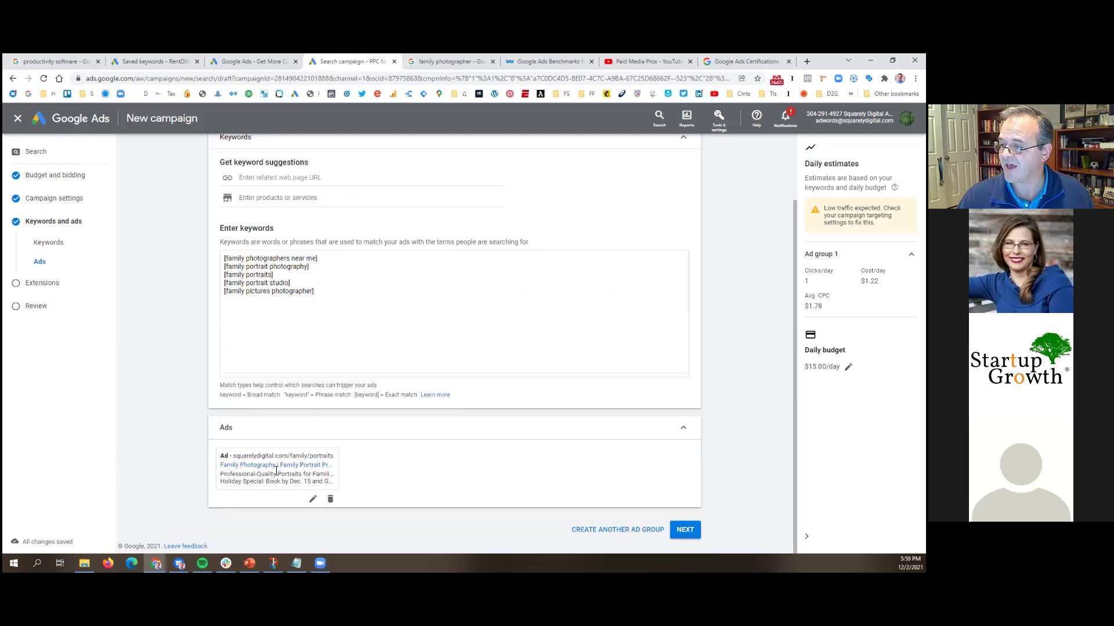
- Continue to the extensions, skip them without adding any, and proceed to the campaign review
{"action": "left_click", "coordinate": [685, 532]}
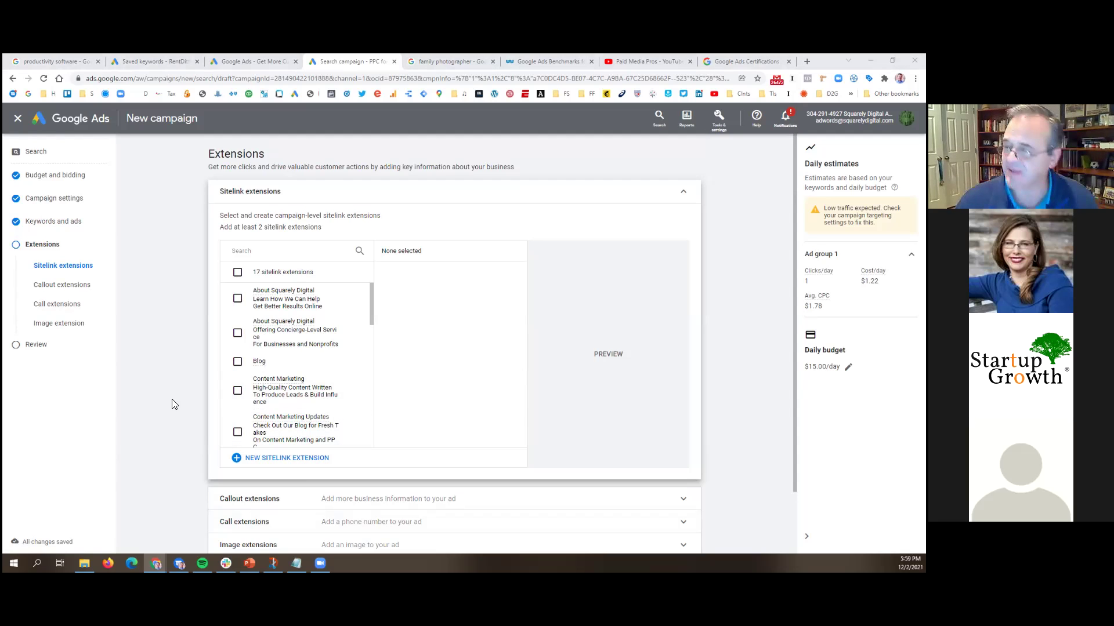
{"action": "scroll", "coordinate": [172, 404], "scroll_direction": "down", "scroll_amount": 2}
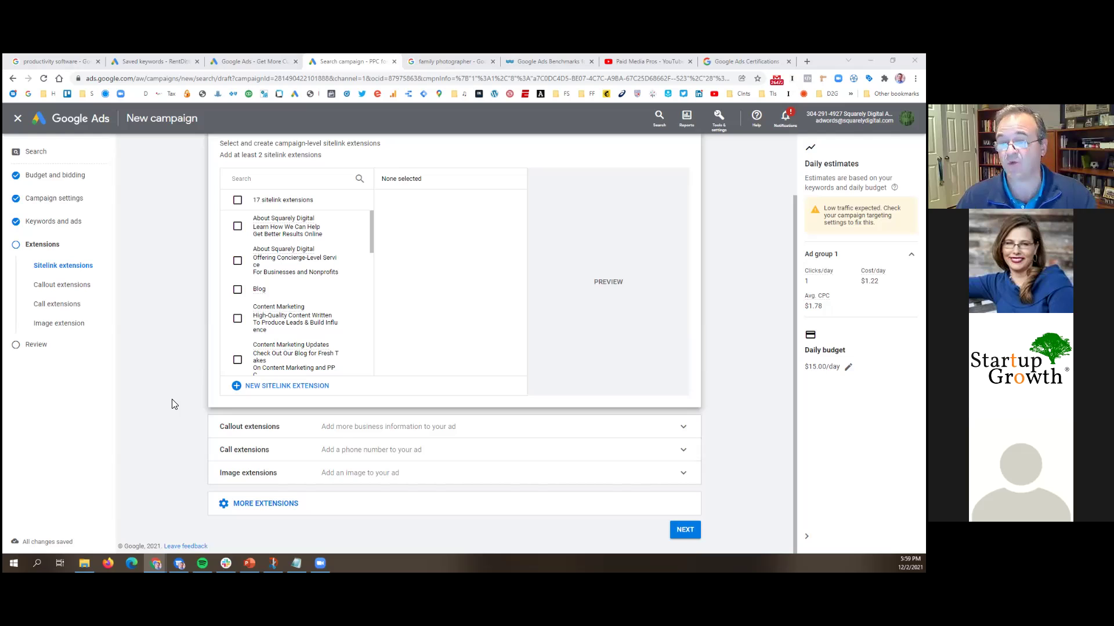
{"action": "left_click", "coordinate": [685, 531]}
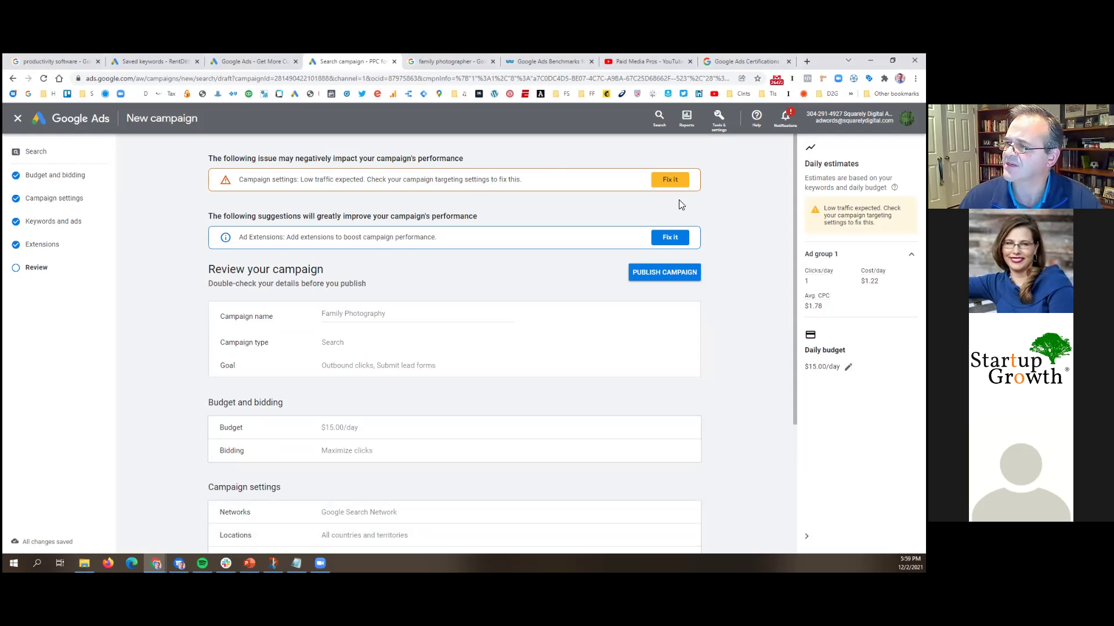
- Open the fix for the low-traffic issue and change the keyword "family photographers near me" to phrase match
{"action": "left_click", "coordinate": [667, 184]}
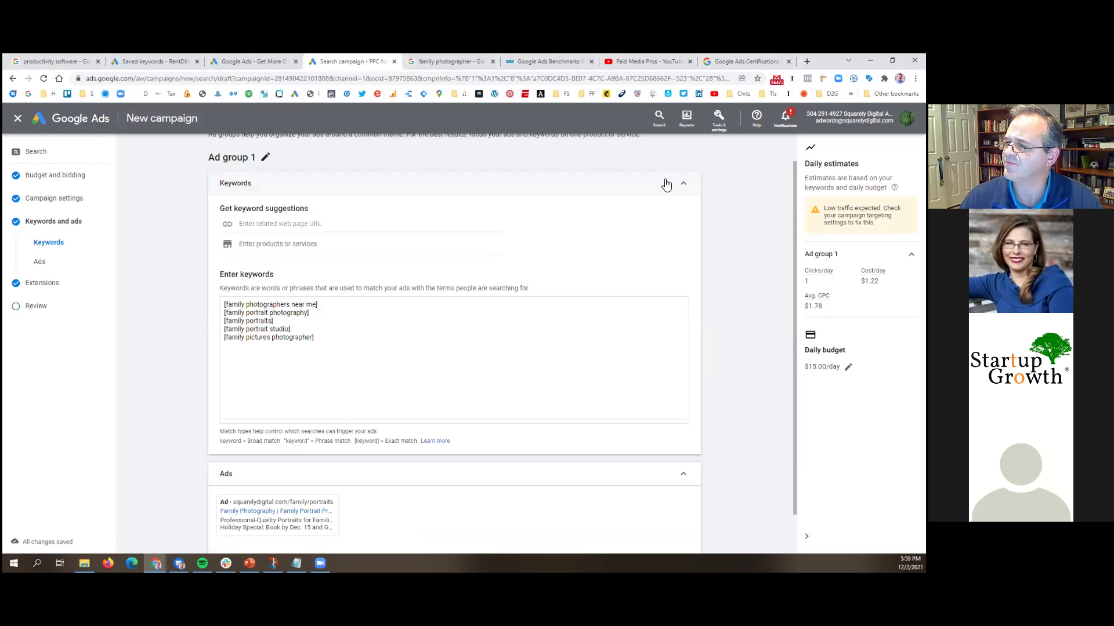
{"action": "left_click", "coordinate": [326, 317]}
{"action": "left_click", "coordinate": [325, 304]}
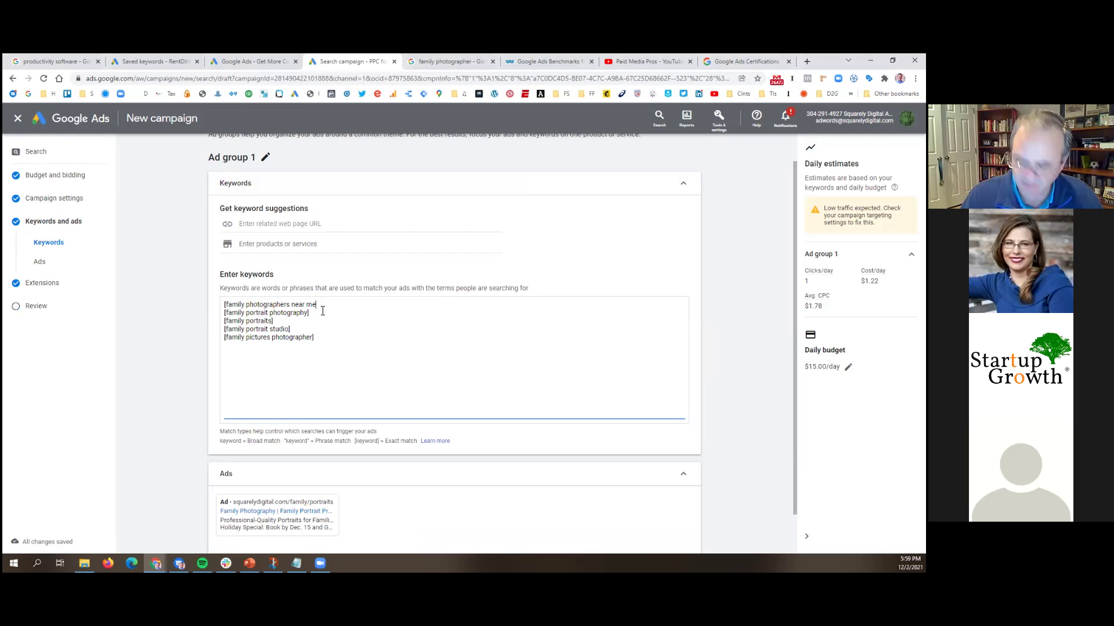
{"action": "key", "text": "Home"}
{"action": "key", "text": "Delete"}
{"action": "type", "text": "\""}
{"action": "key", "text": "End"}
{"action": "key", "text": "BackSpace"}
{"action": "type", "text": "\""}
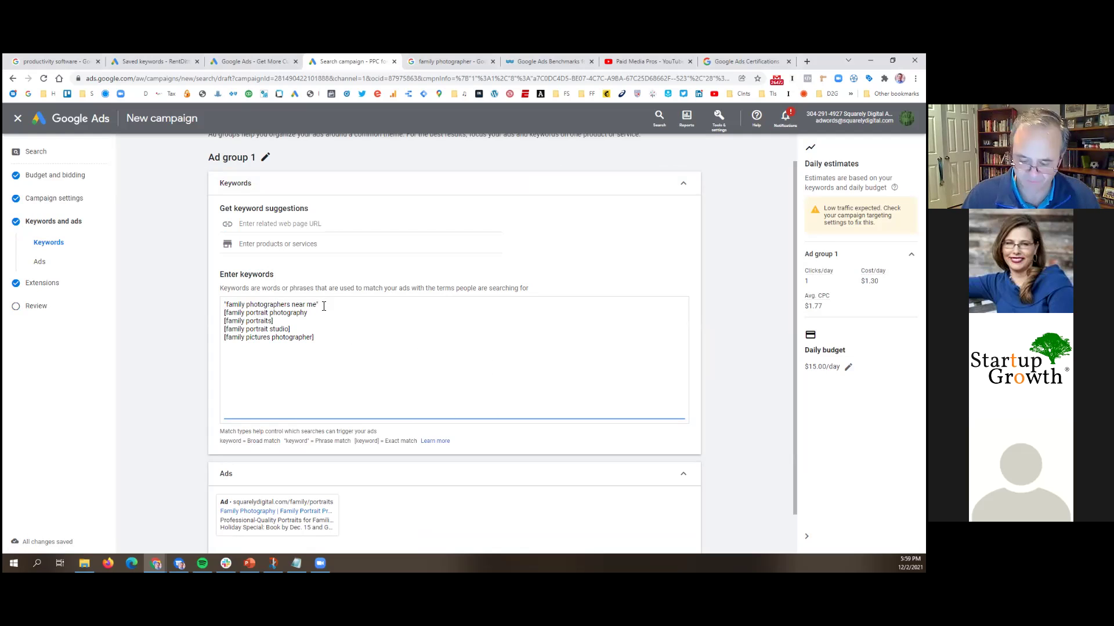
- Change the second keyword, "family portrait photography", to phrase match as well
{"action": "key", "text": "Home"}
{"action": "key", "text": "Delete"}
{"action": "type", "text": "\""}
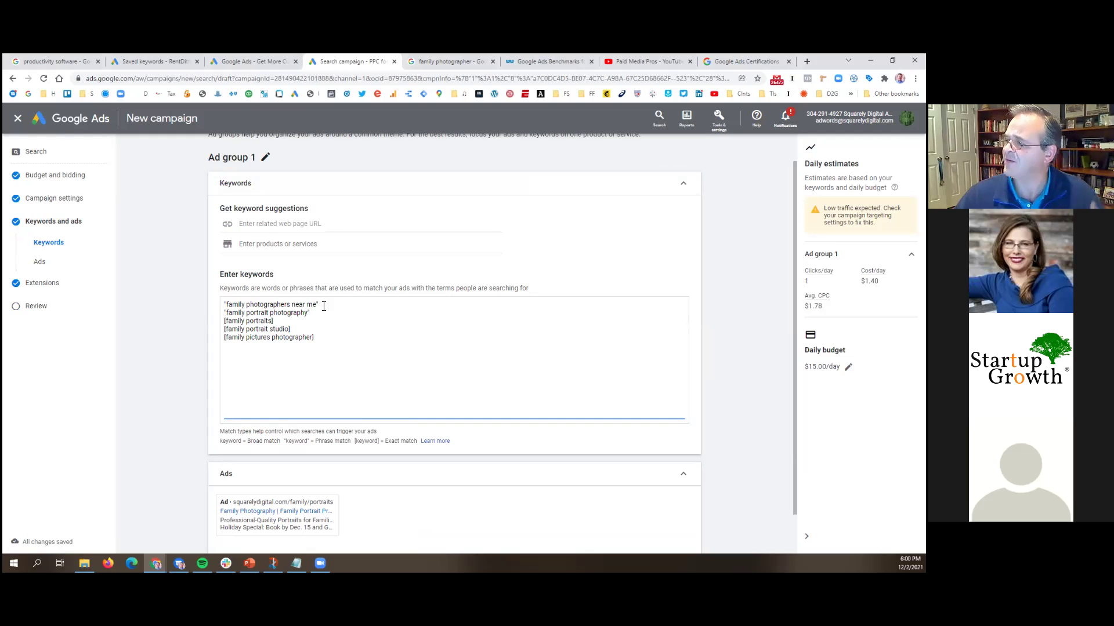
- Continue from the keywords and ads, skip the extensions without adding any, and return to the campaign review
{"action": "scroll", "coordinate": [225, 331], "scroll_direction": "down", "scroll_amount": 1}
{"action": "left_click", "coordinate": [686, 530]}
{"action": "scroll", "coordinate": [174, 390], "scroll_direction": "down", "scroll_amount": 2}
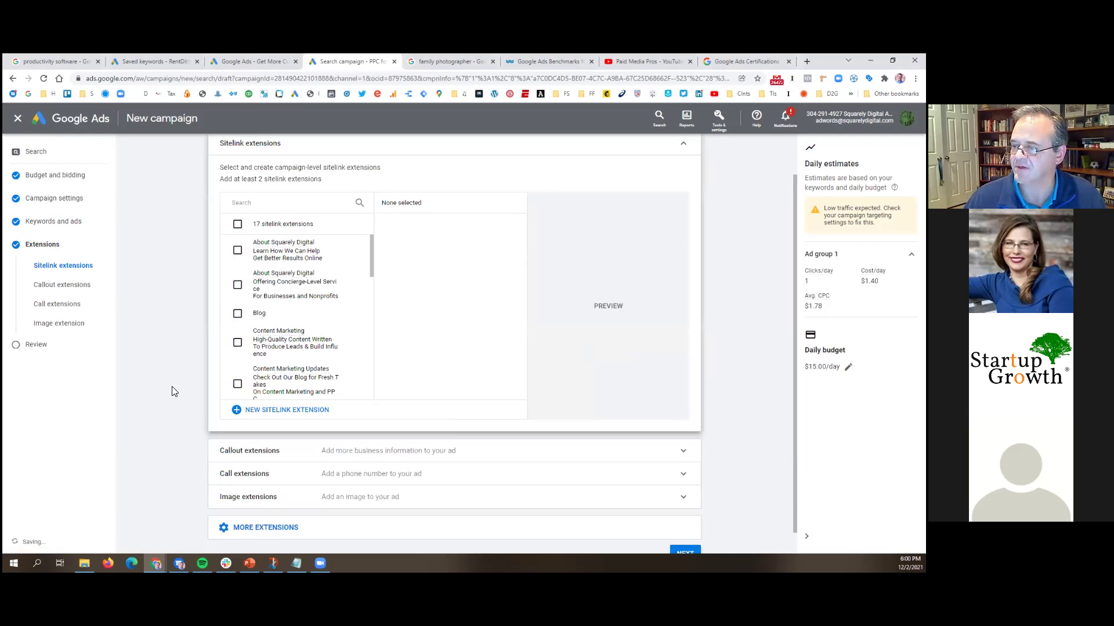
{"action": "left_click", "coordinate": [682, 527]}
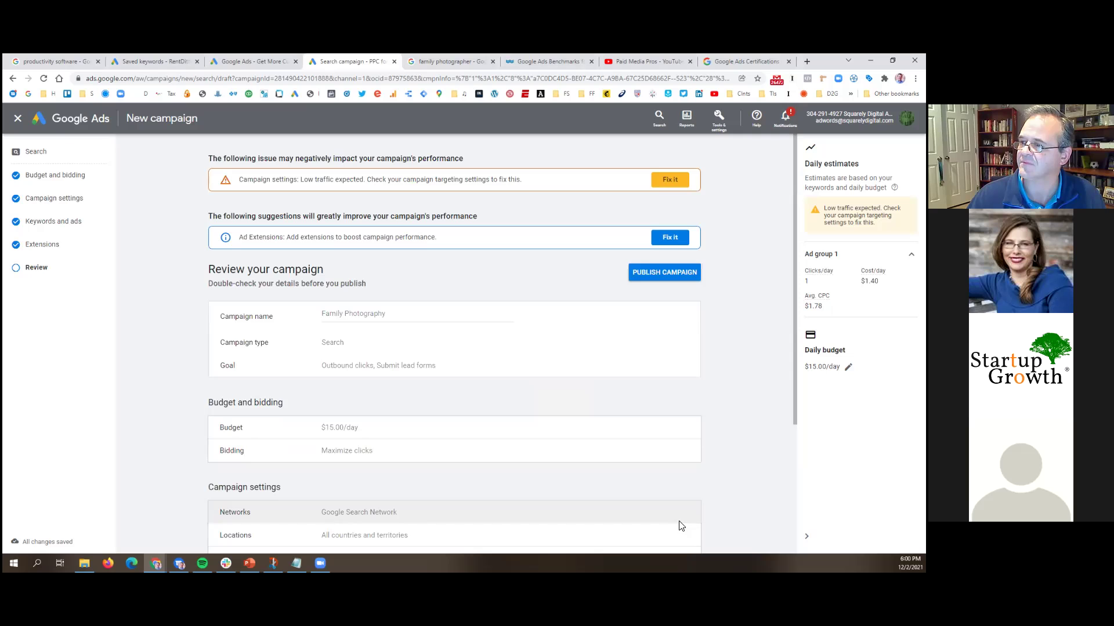
- Check the rest of the campaign review and exit the setup, saving the draft for later instead of publishing
{"action": "scroll", "coordinate": [164, 295], "scroll_direction": "down", "scroll_amount": 3}
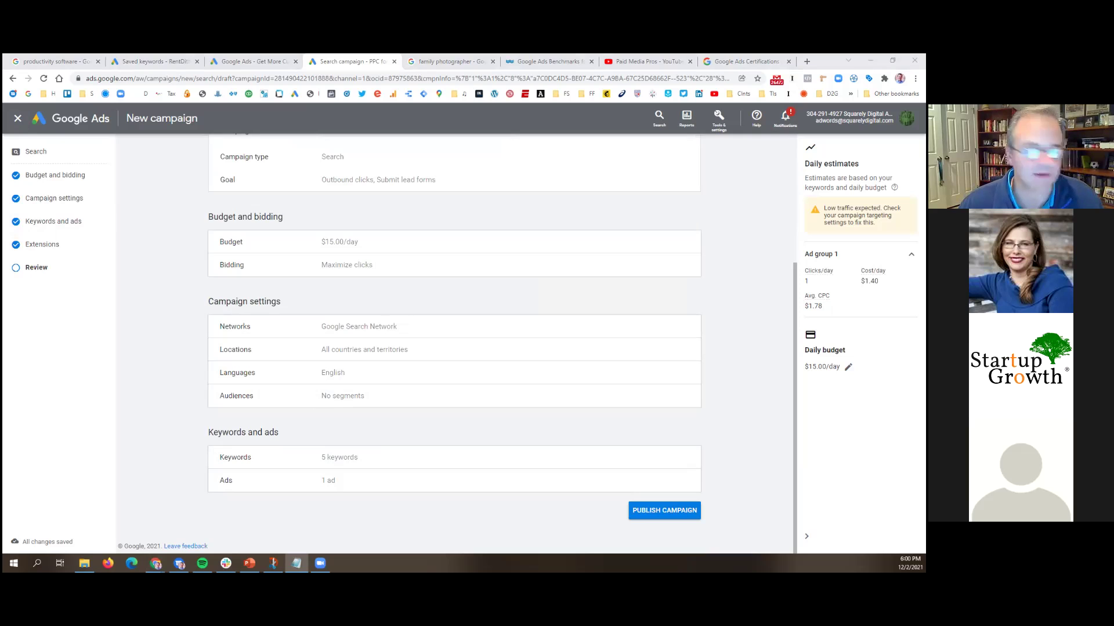
{"action": "left_click", "coordinate": [18, 120]}
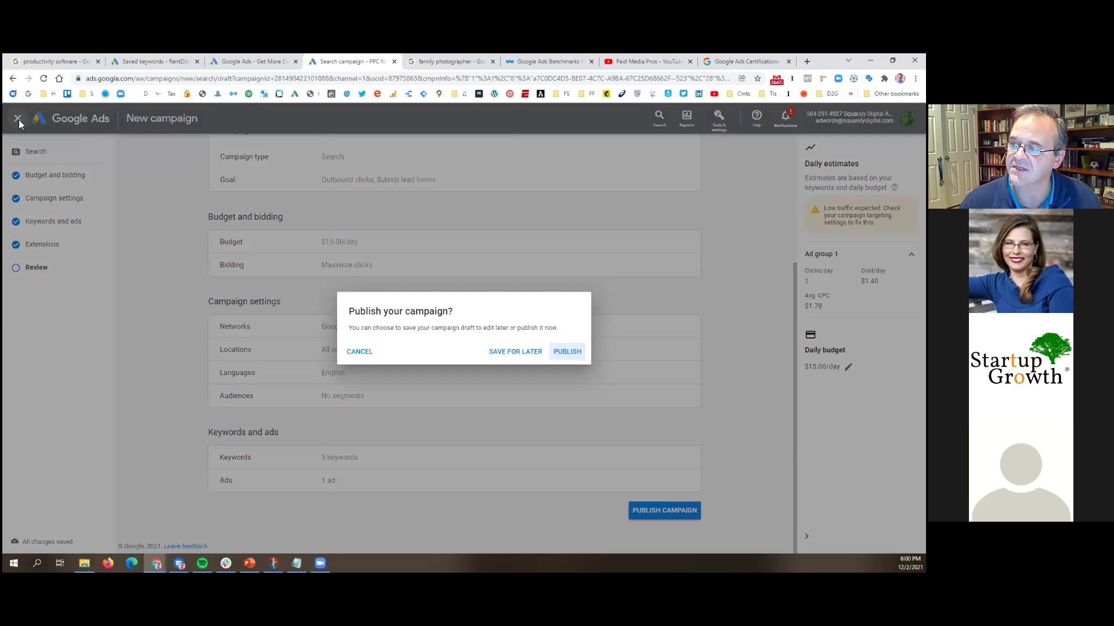
{"action": "left_click", "coordinate": [508, 354]}
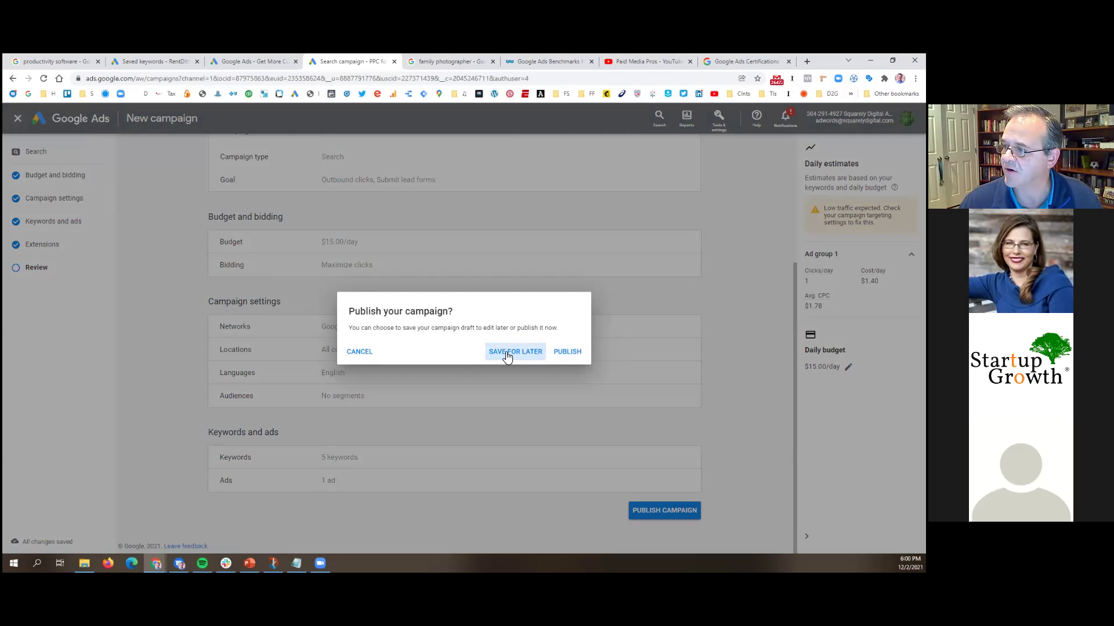